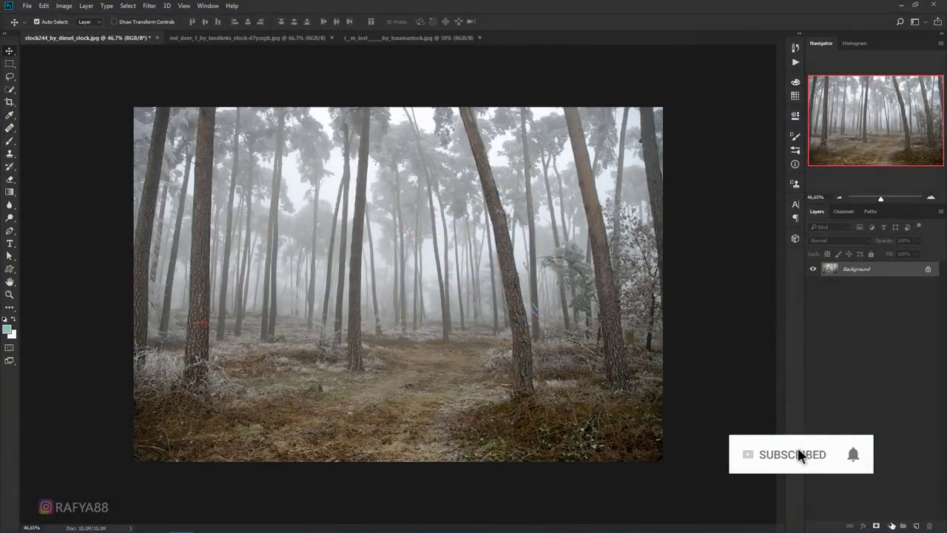
Add a Curves adjustment that pulls down the midtones and highlights to darken the forest
left_click(890, 526)
left_click(873, 369)
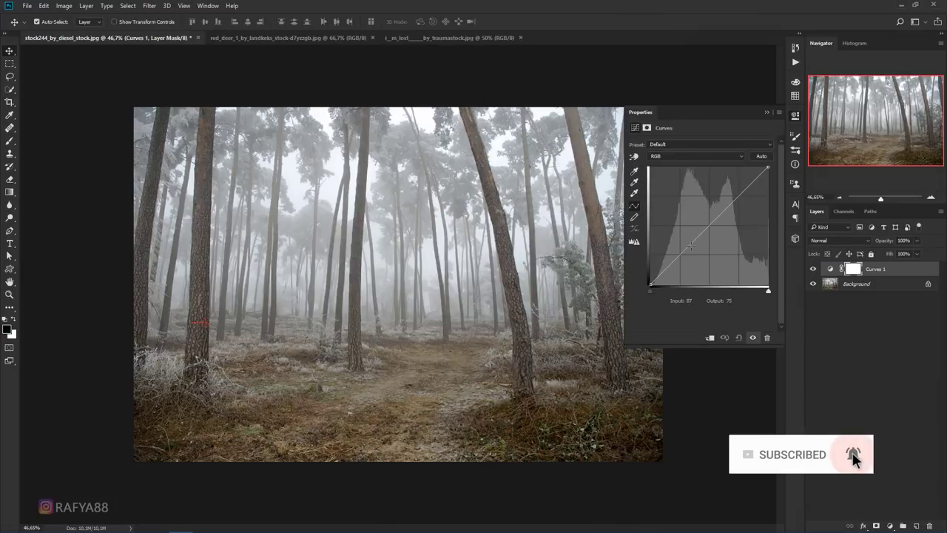
left_click_drag(688, 247, 694, 258)
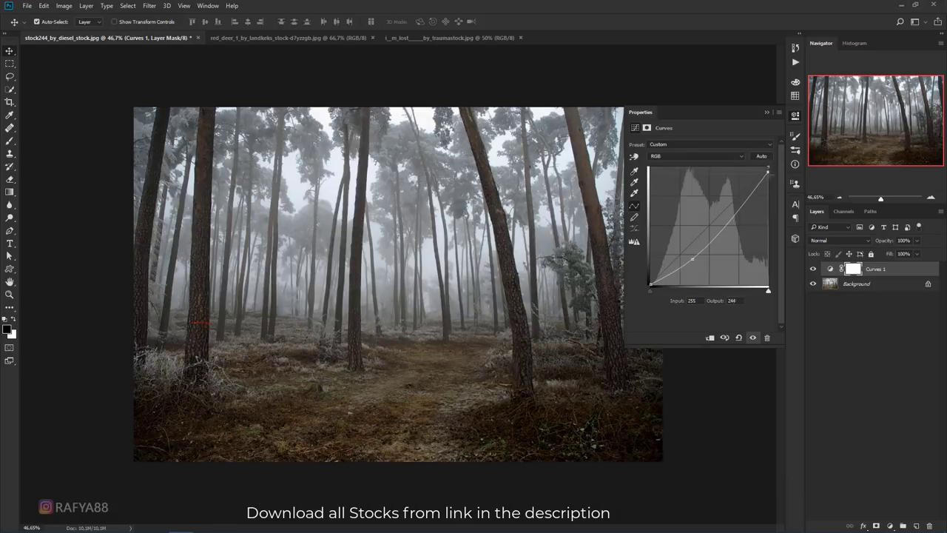
left_click_drag(767, 173, 770, 186)
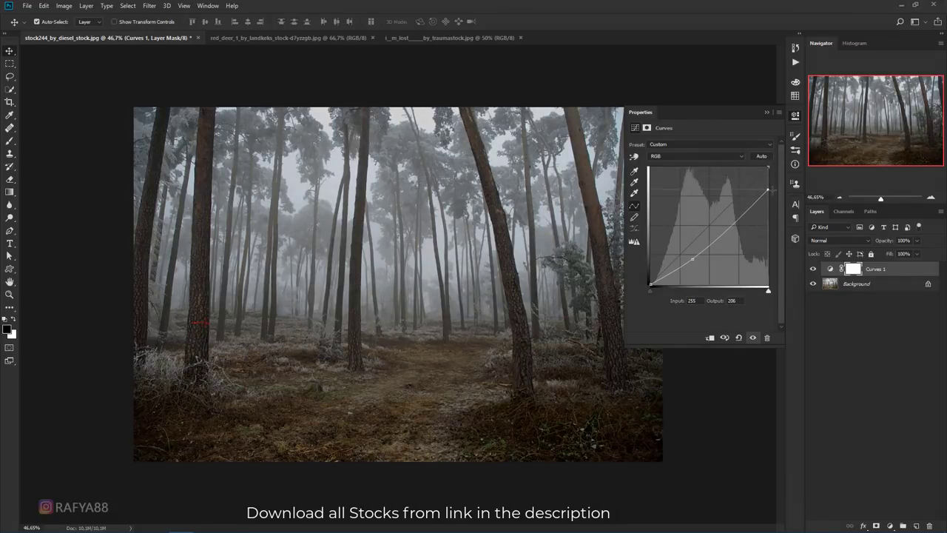
left_click_drag(694, 258, 692, 259)
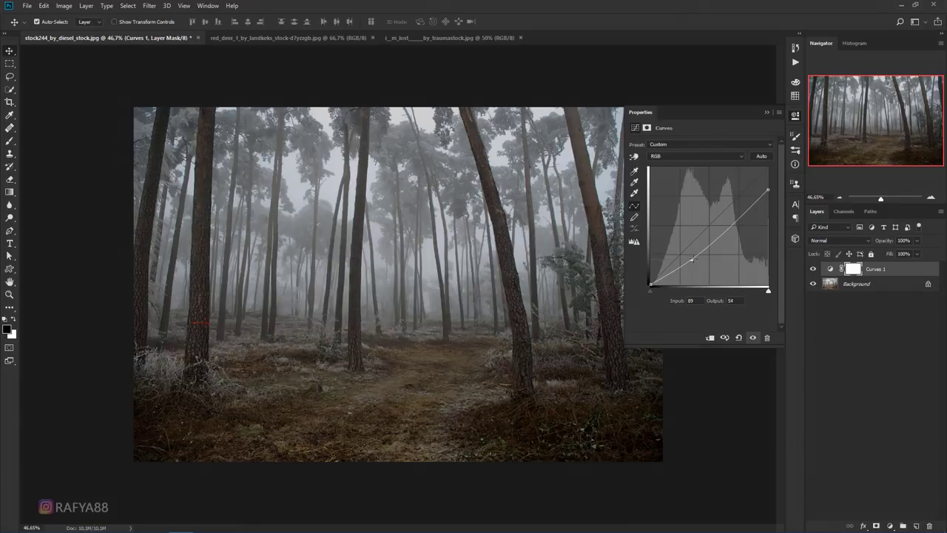
left_click(768, 113)
Add a Color Balance adjustment (midtones Cyan -20, Blue +18) and a new empty Layer 1
left_click(891, 526)
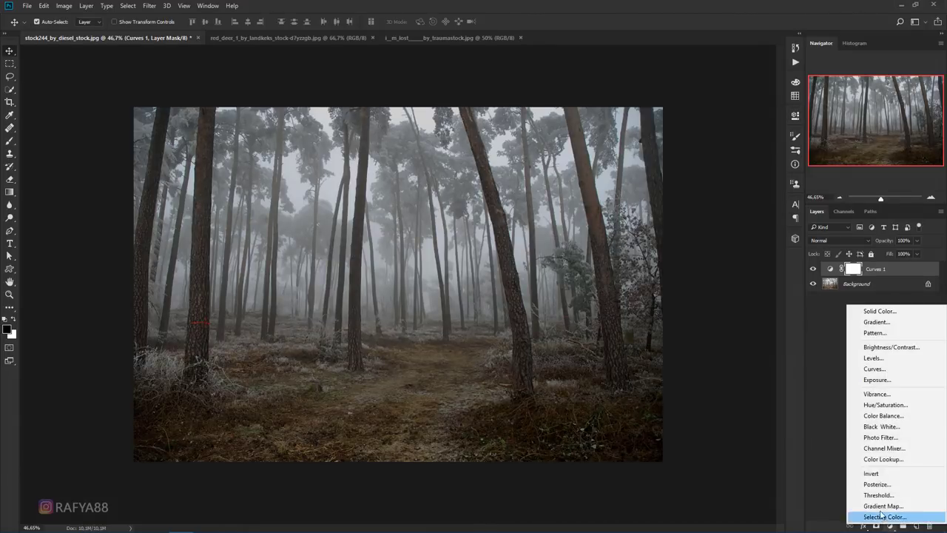
left_click(898, 419)
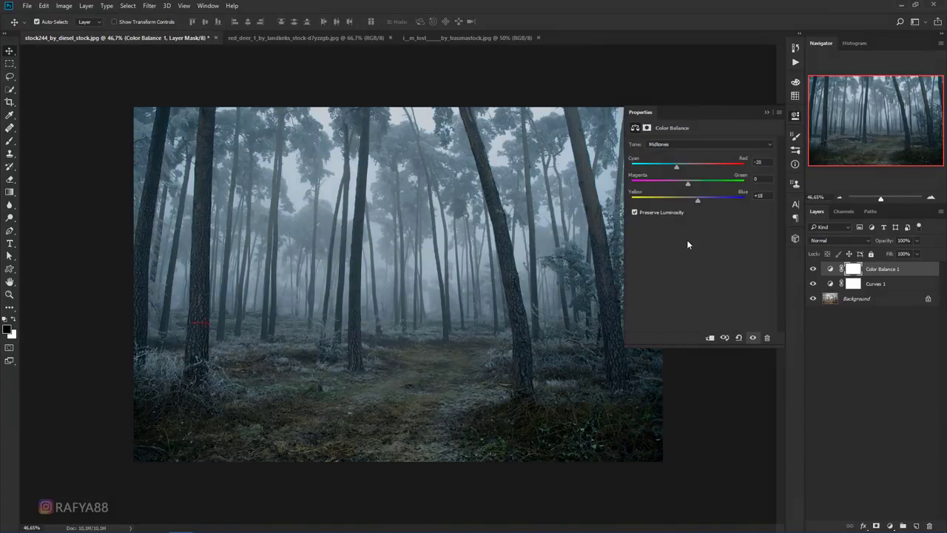
left_click(767, 113)
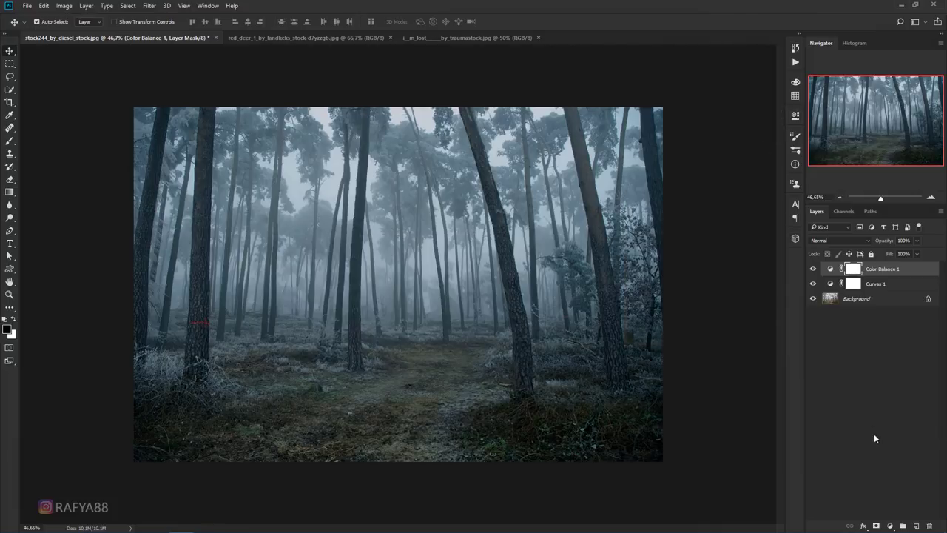
left_click(916, 525)
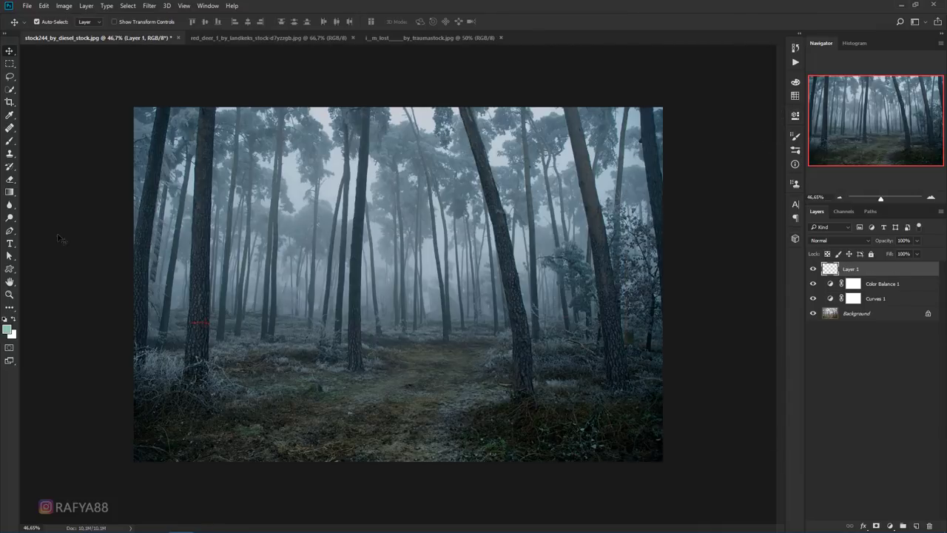
Select the Gradient tool with a muted blue #537799 foreground colour
left_click_drag(11, 193, 35, 194)
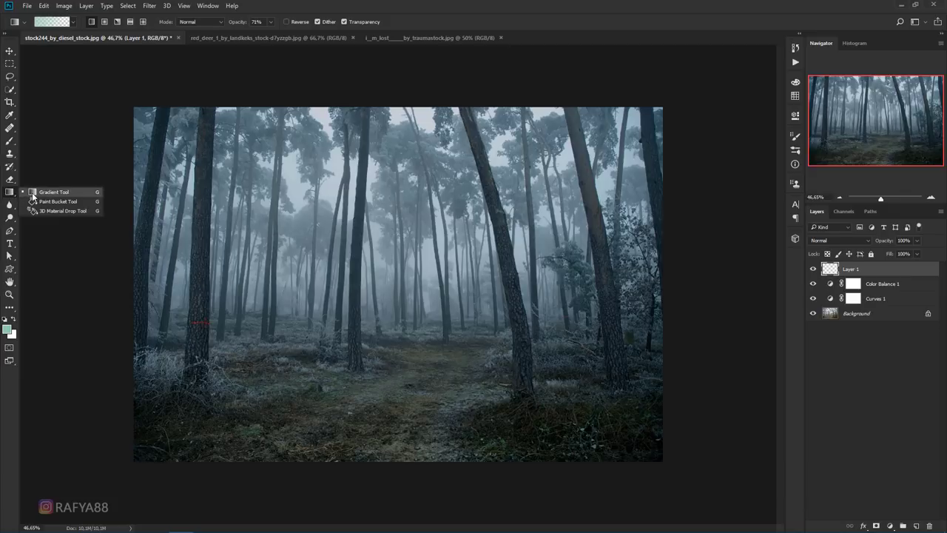
left_click(8, 331)
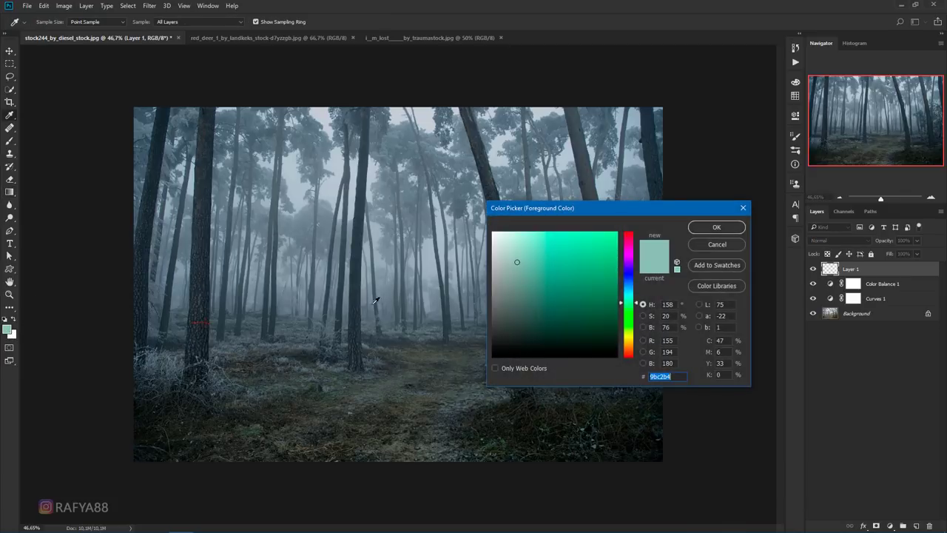
left_click(629, 284)
left_click_drag(536, 307, 547, 283)
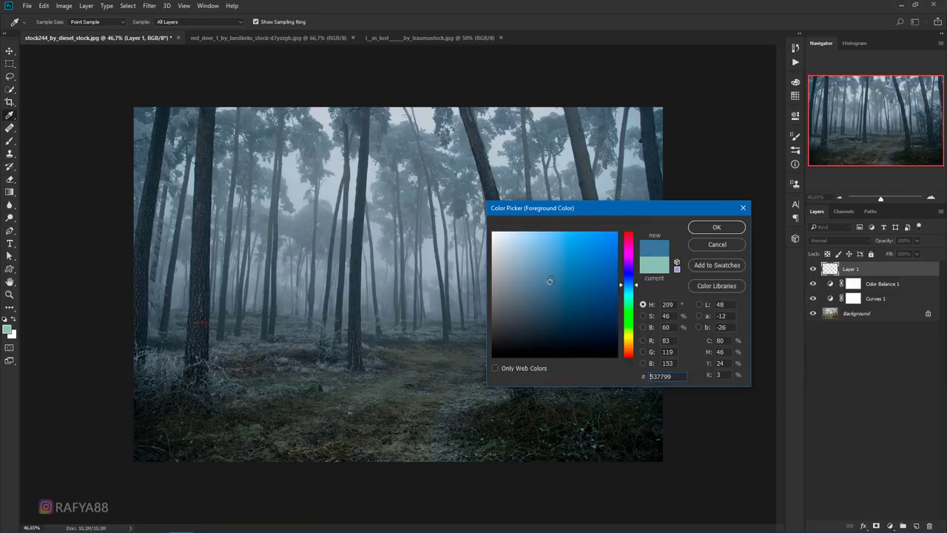
left_click(715, 227)
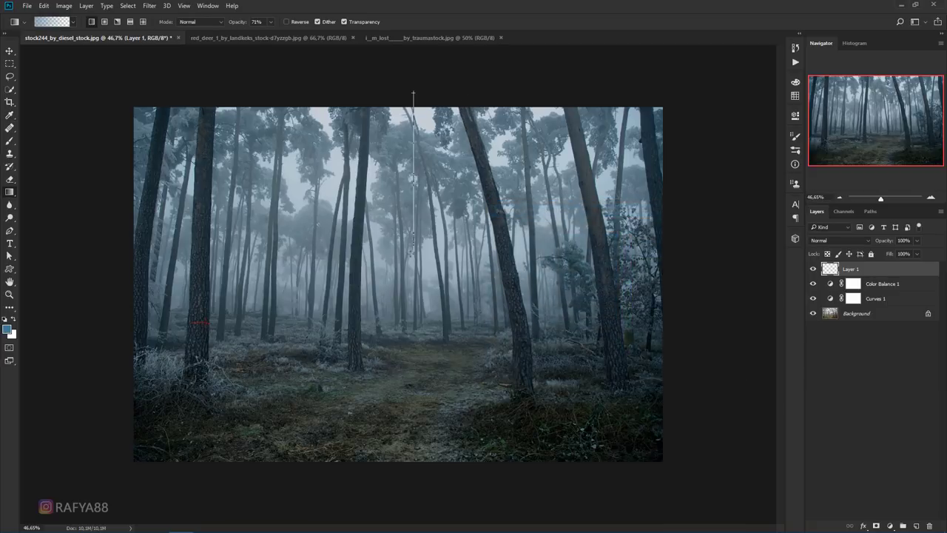
Draw the blue gradient down from the top of Layer 1 and blend it in Multiply mode
left_click_drag(413, 393, 413, 415)
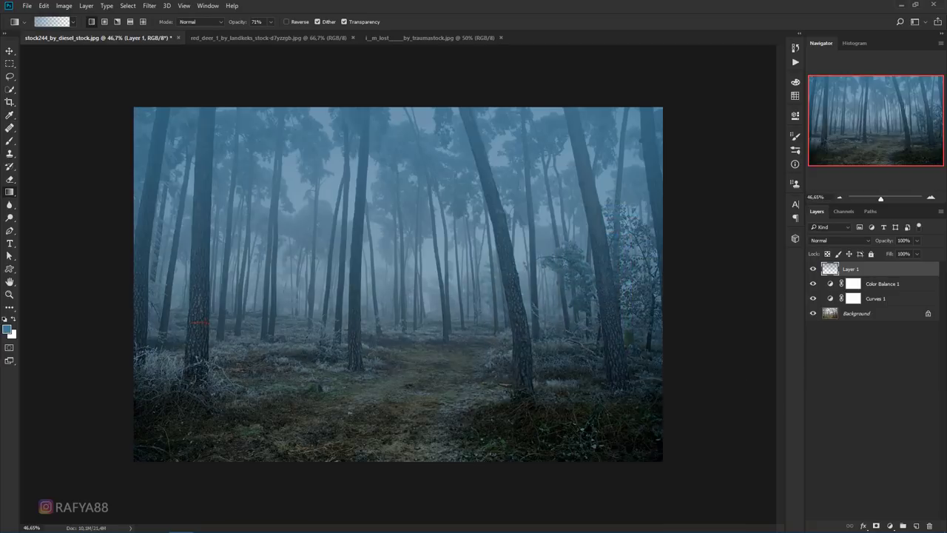
left_click(821, 241)
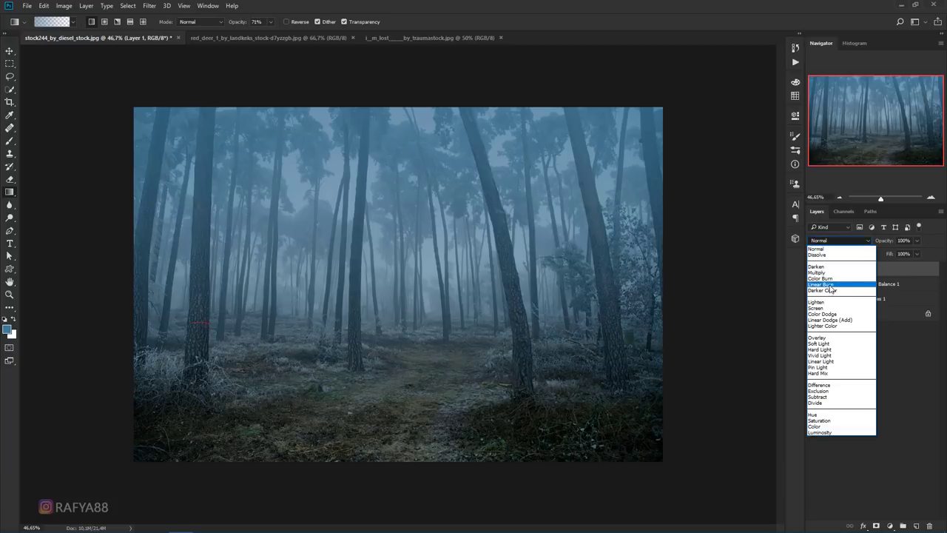
left_click(822, 272)
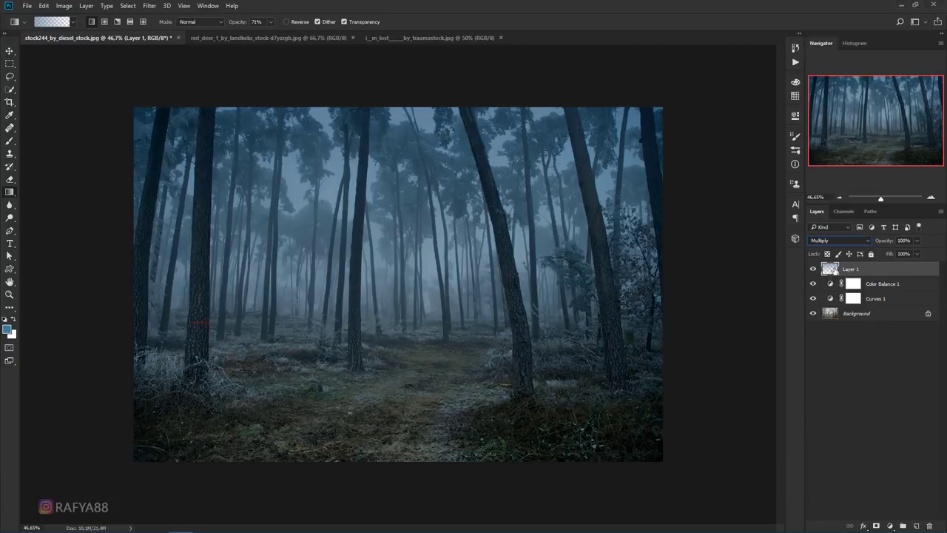
Free-transform the gradient layer, stretching it down to the canvas bottom, and commit
key("ctrl+t")
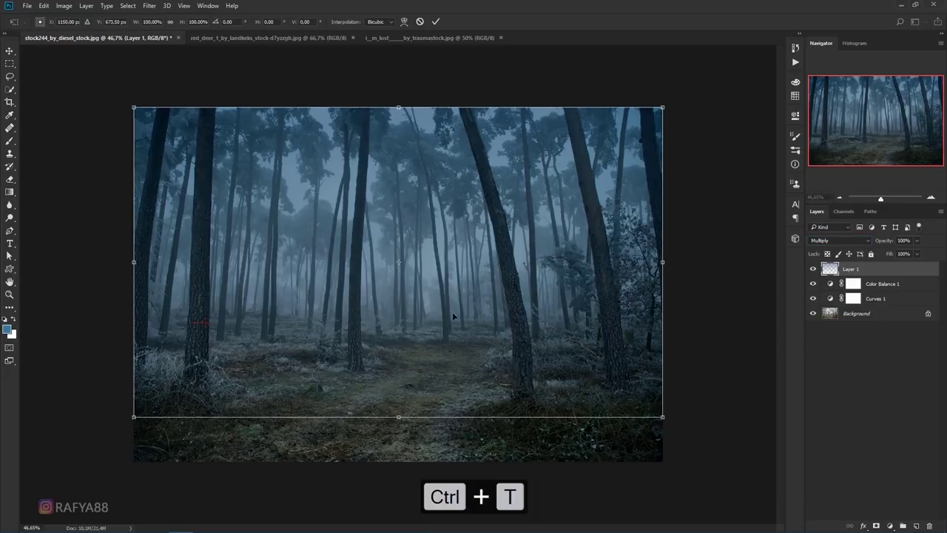
left_click_drag(429, 385, 424, 380)
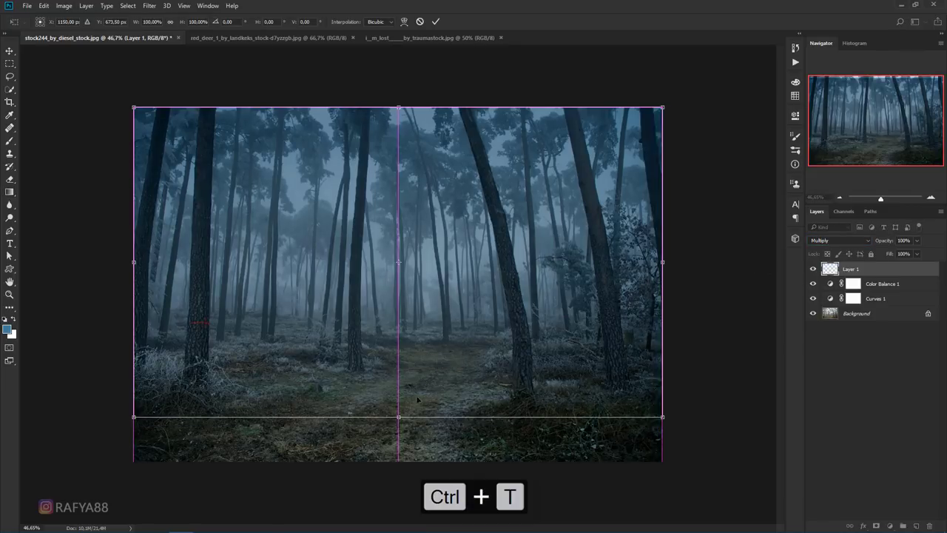
left_click_drag(399, 417, 400, 455)
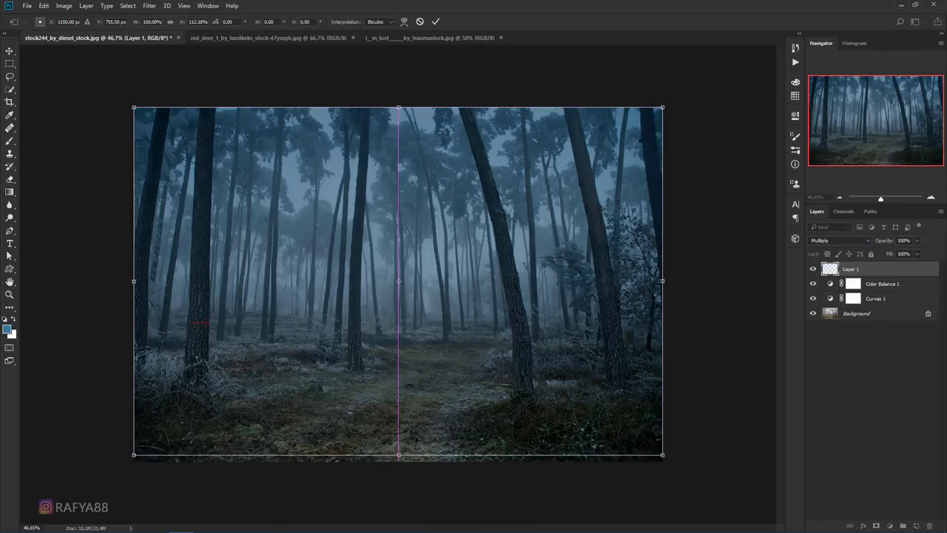
left_click(435, 23)
key("g")
Shift the gradient layer's hue to -20 with Hue/Saturation for a teal tint
key("ctrl+u")
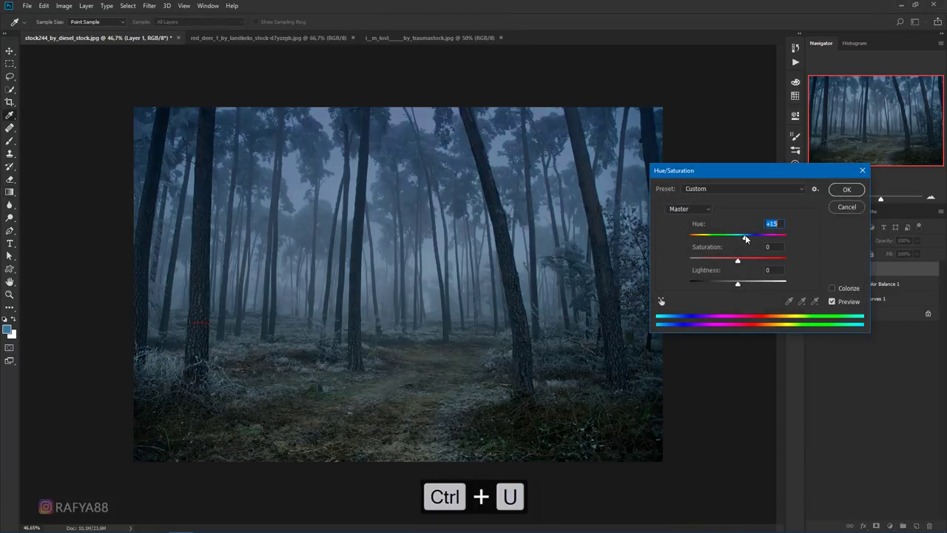
left_click_drag(745, 237, 731, 234)
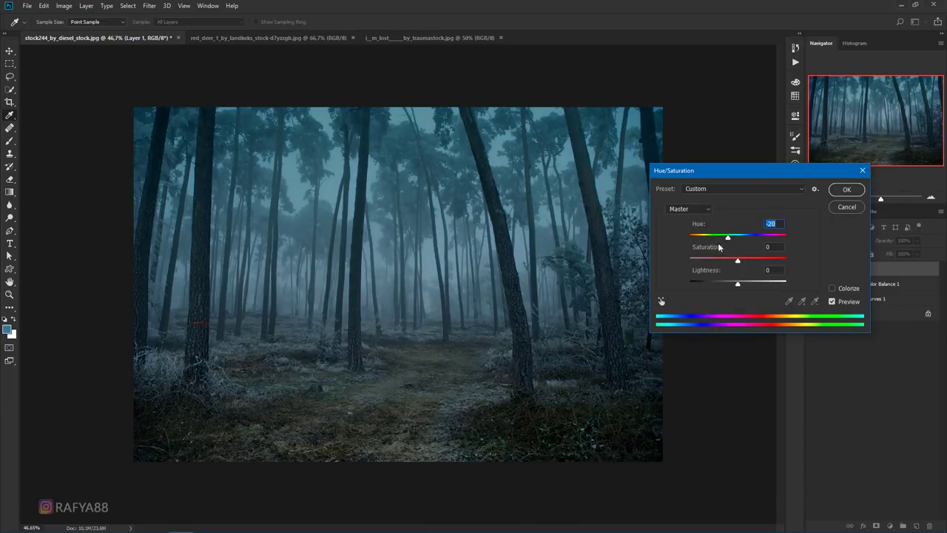
left_click(846, 189)
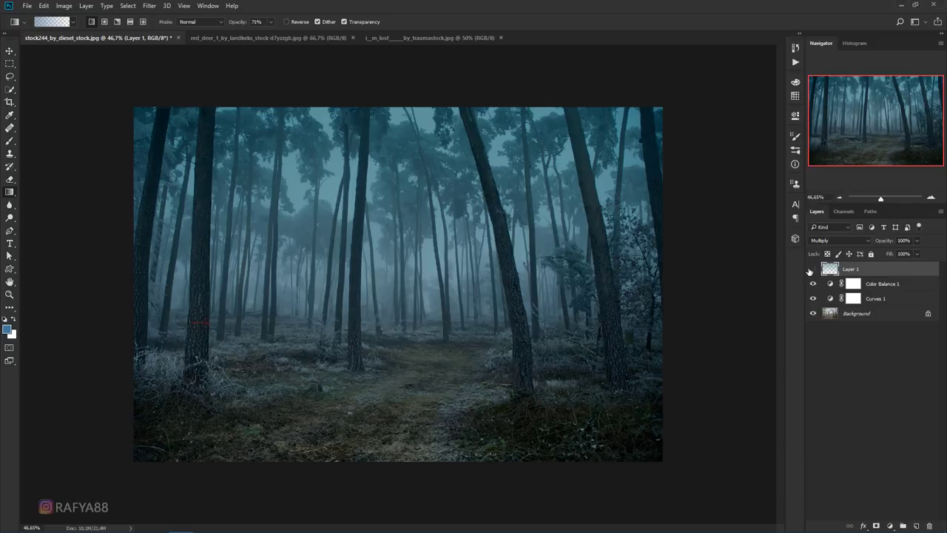
Toggle the gradient layer off and on to compare, then add a new Layer 2
left_click(812, 270)
left_click(812, 270)
left_click(914, 526)
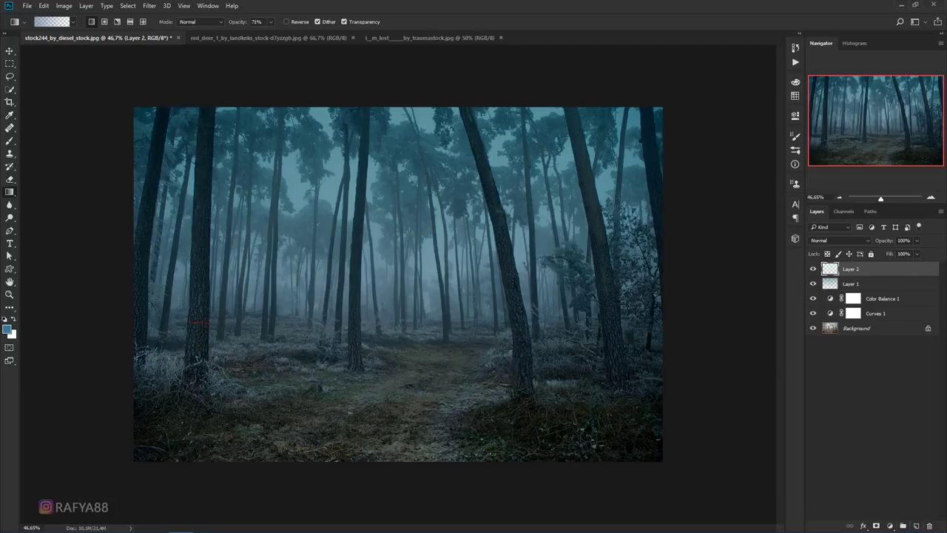
Choose the Brush with a much darker shade sampled from the forest
left_click(9, 142)
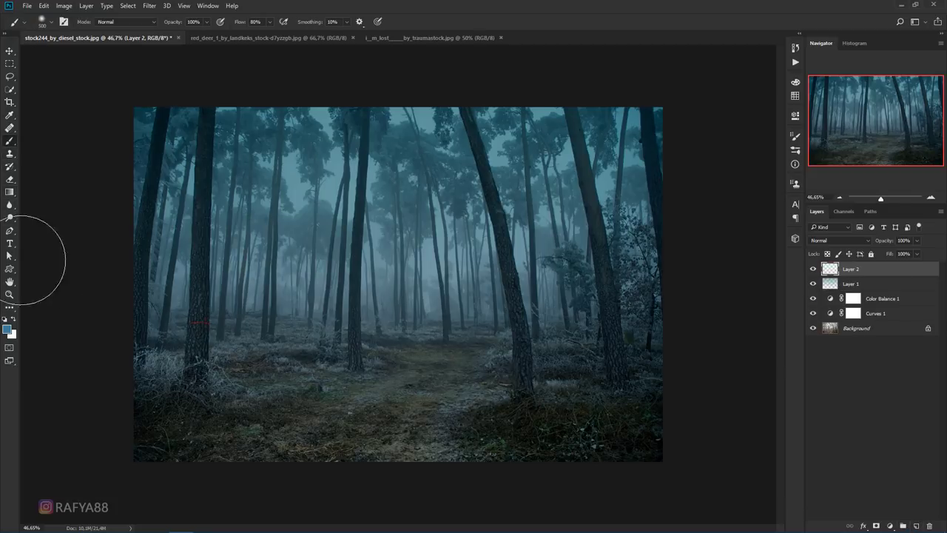
left_click(10, 328)
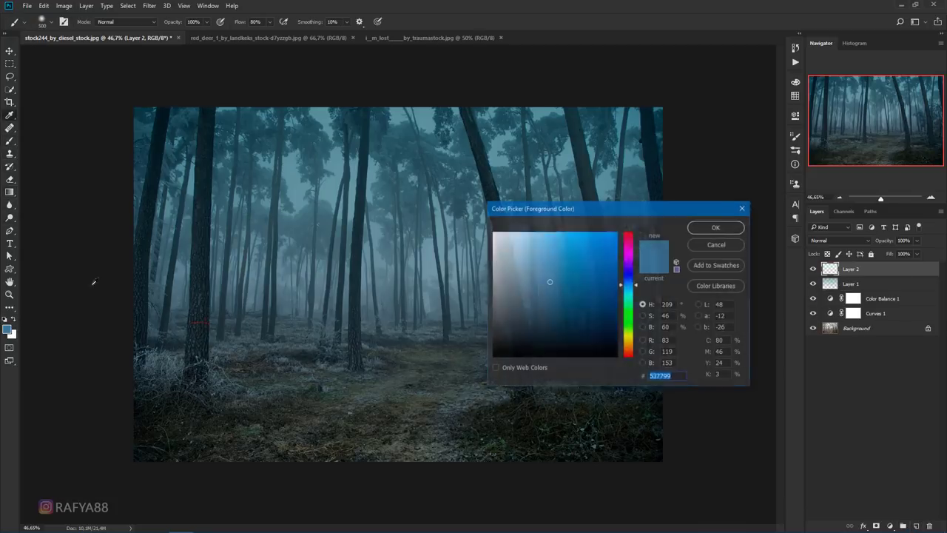
left_click(146, 216)
left_click_drag(533, 326, 537, 344)
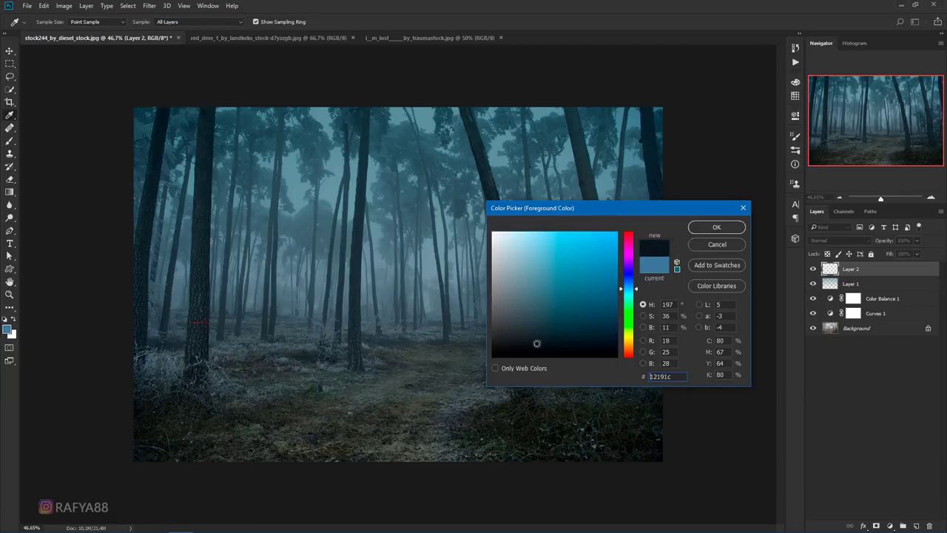
left_click(717, 228)
key("b")
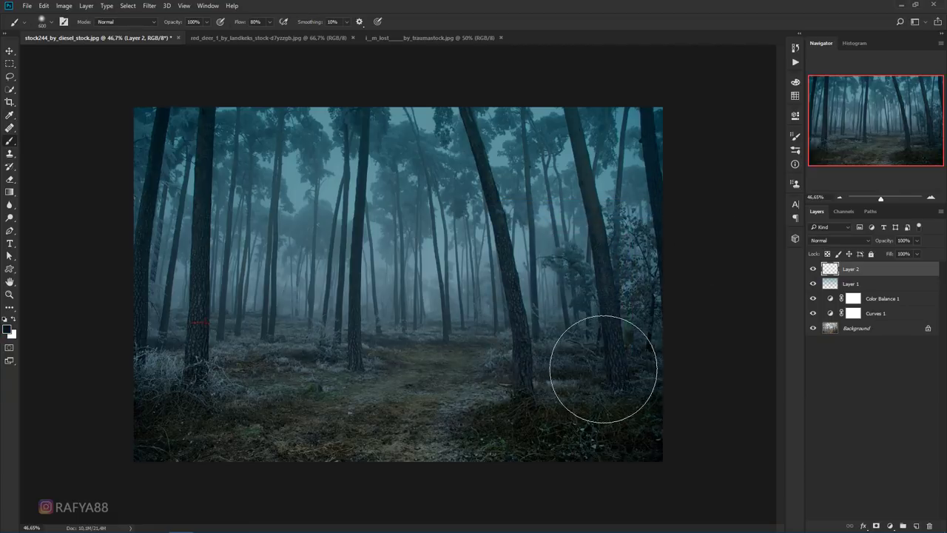
Darken the forest corners and lower-left path on Layer 2 at 44% opacity, then compare
mouse_move(652, 384)
left_mouse_down()
mouse_move(613, 413)
mouse_move(596, 454)
mouse_move(659, 448)
left_mouse_up()
mouse_move(729, 222)
left_mouse_down()
mouse_move(689, 177)
mouse_move(545, 348)
left_mouse_up()
key("bracketright")
key("bracketright")
key("bracketright")
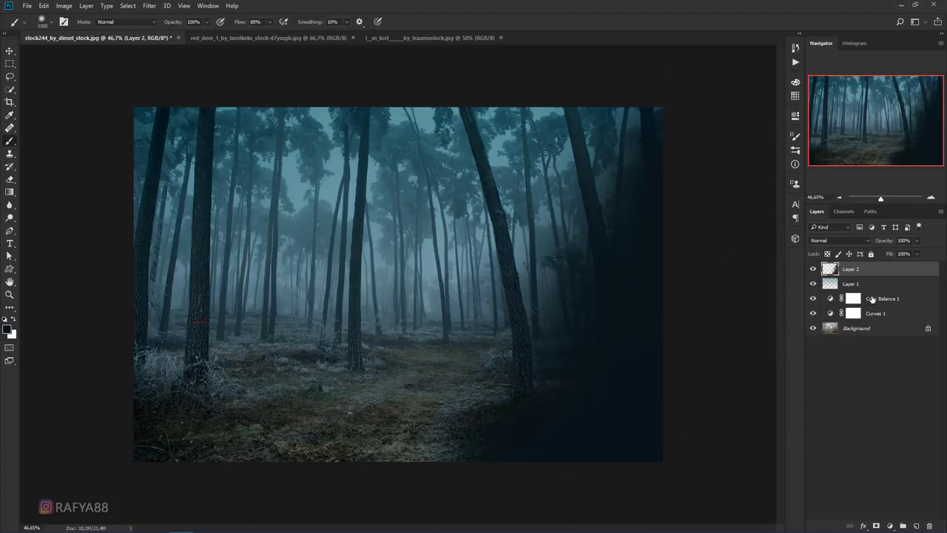
left_click_drag(874, 241, 867, 241)
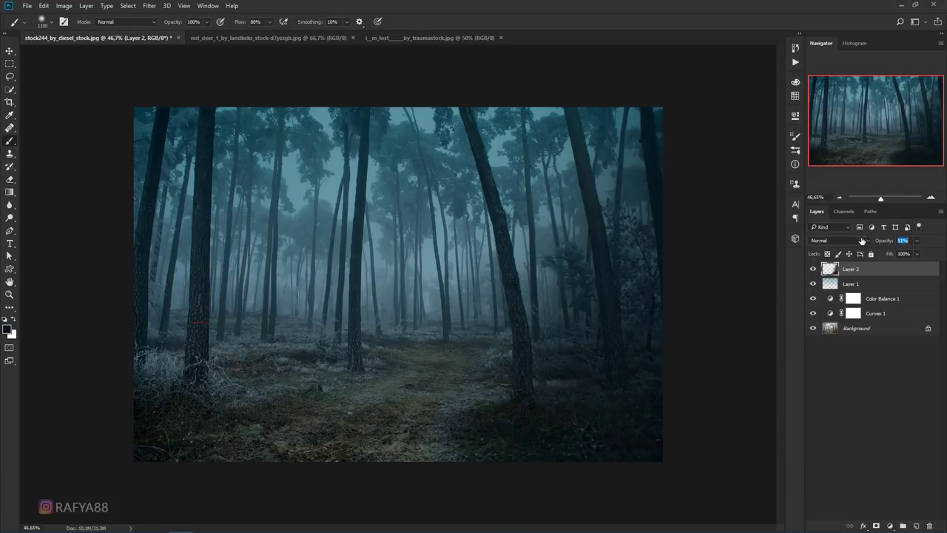
left_click_drag(455, 426, 300, 461)
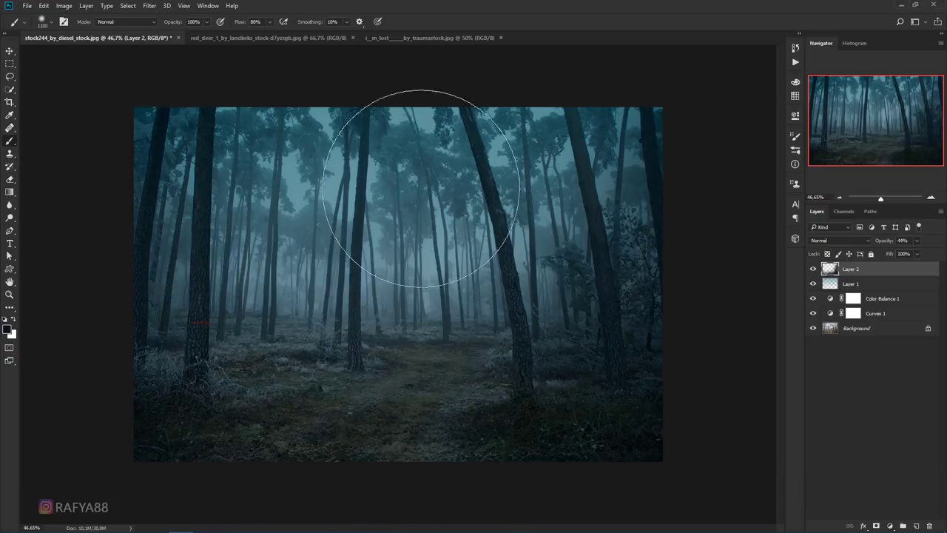
left_click(813, 269)
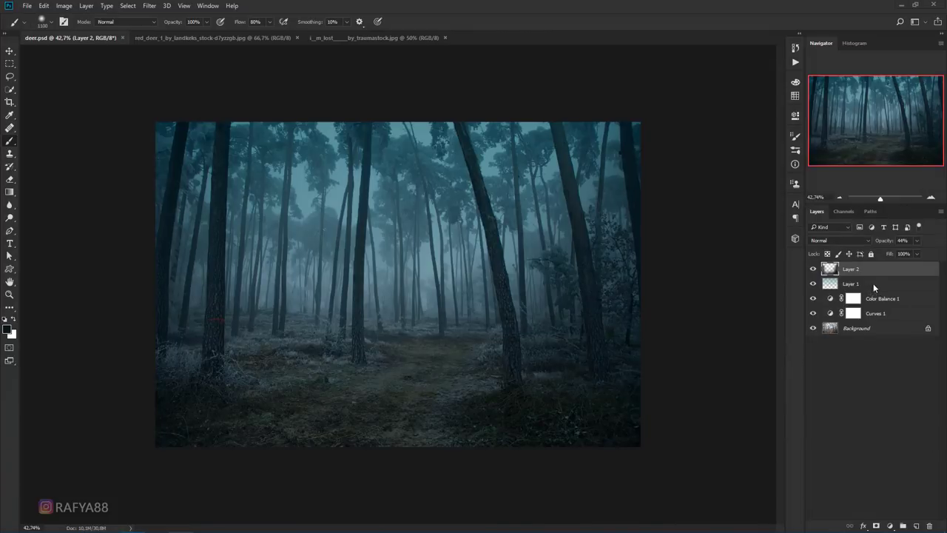
Stamp all visible layers into a new merged layer named bg
key("ctrl+shift+alt+e")
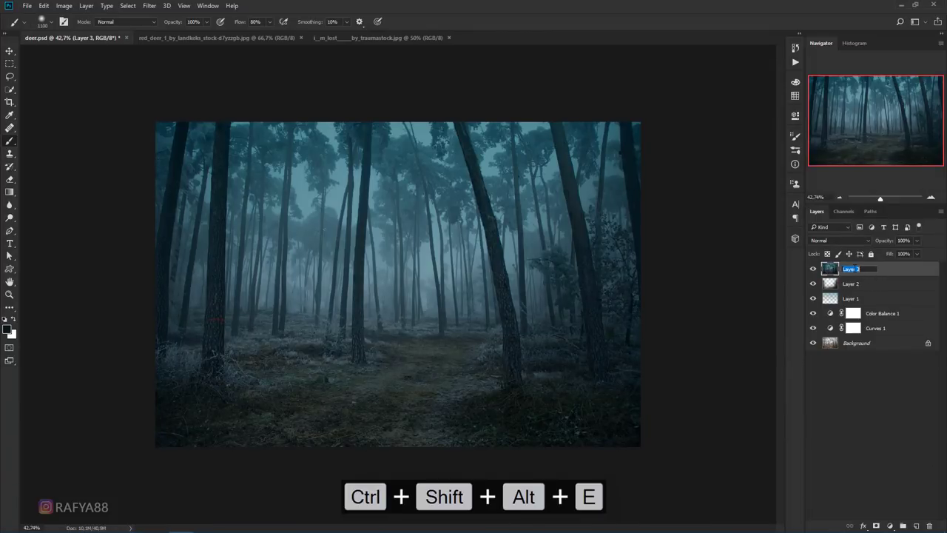
type("g")
key("Return")
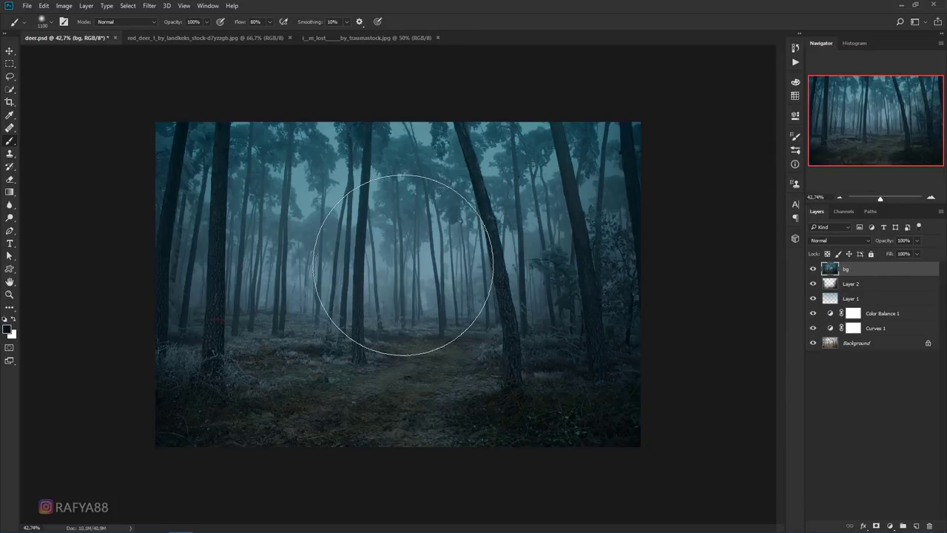
Choose the Blur tool from the blur, sharpen and smudge group
right_click(13, 141)
left_click(10, 205)
right_click(10, 205)
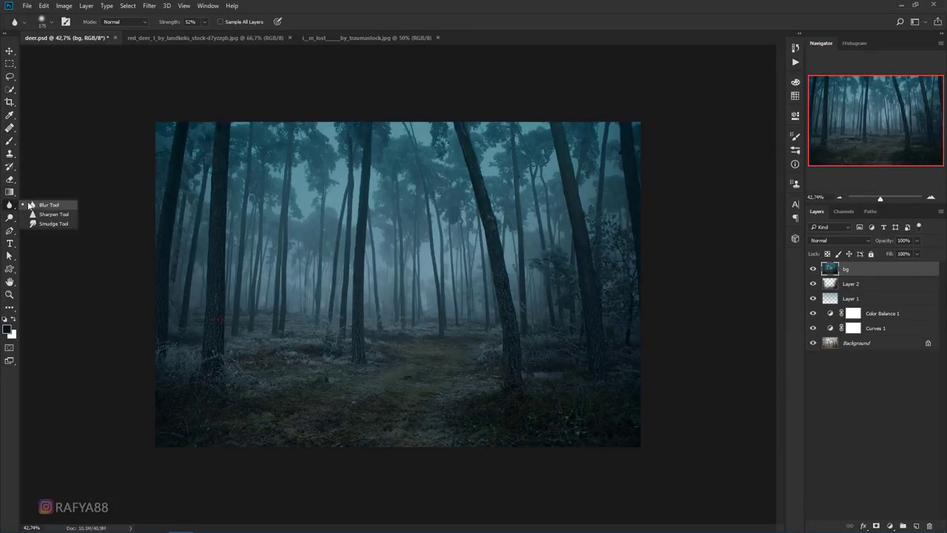
left_click(61, 207)
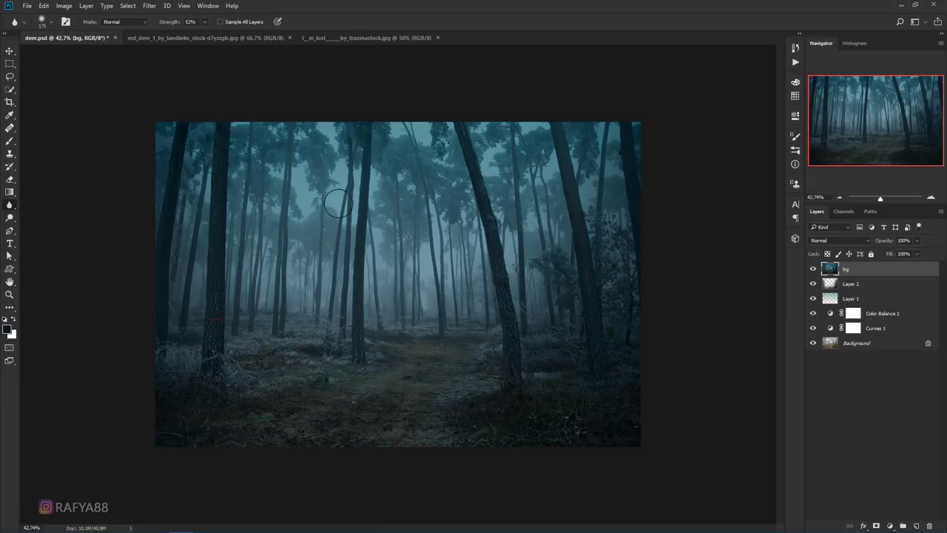
Blur the misty background trees using brush sizes from 250 to 600
key("z")
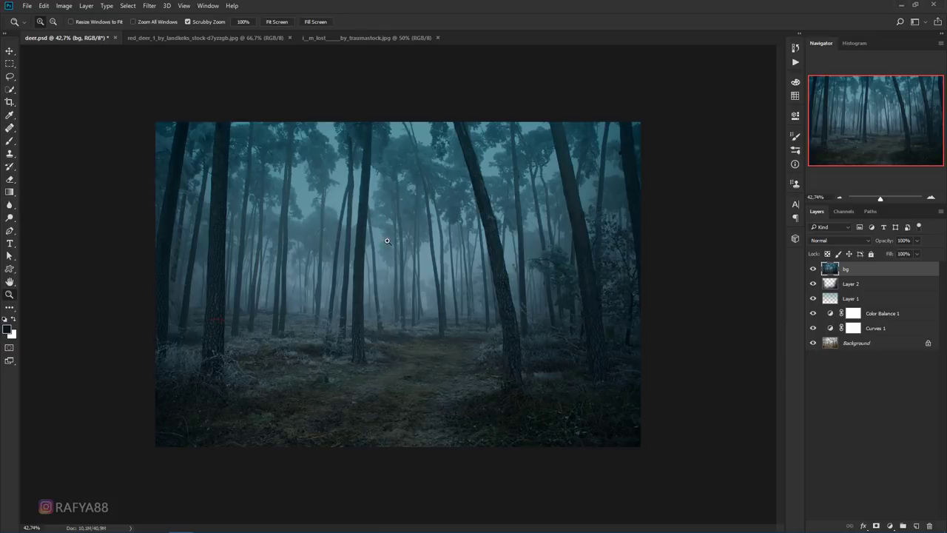
mouse_move(391, 241)
left_mouse_down()
mouse_move(428, 275)
mouse_move(410, 219)
left_mouse_up()
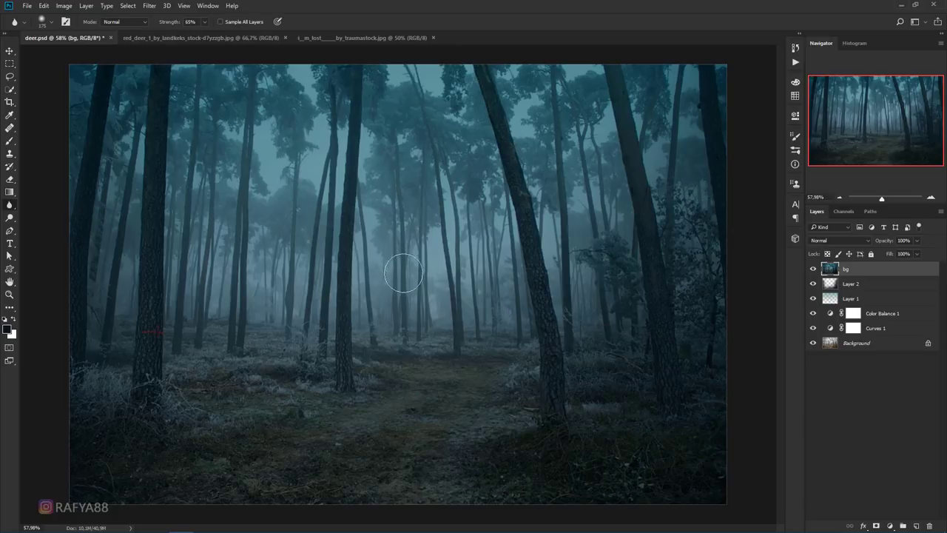
key("bracketright")
key("bracketright")
key("bracketright")
mouse_move(470, 274)
left_mouse_down()
mouse_move(476, 148)
mouse_move(433, 201)
mouse_move(418, 257)
mouse_move(442, 338)
left_mouse_up()
key("bracketright")
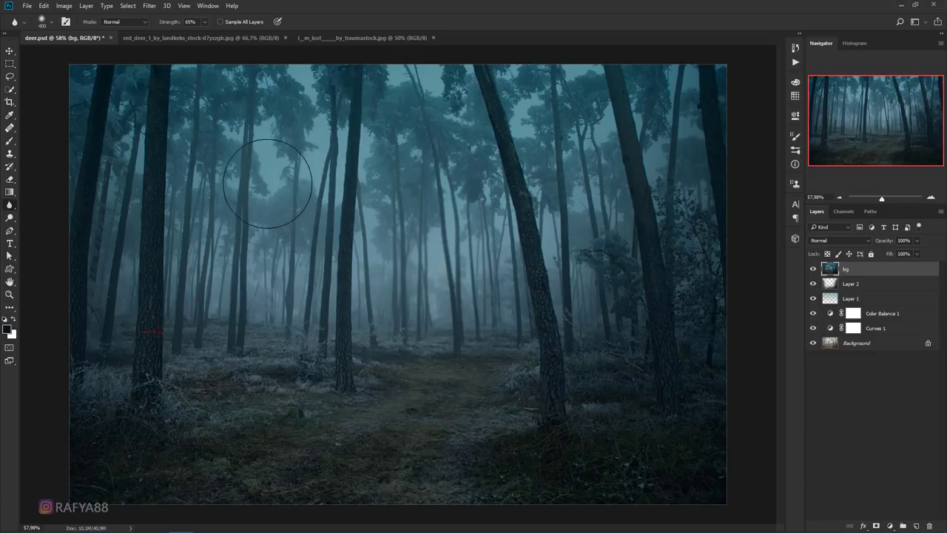
mouse_move(250, 180)
left_mouse_down()
mouse_move(270, 222)
mouse_move(296, 144)
mouse_move(297, 178)
mouse_move(271, 131)
mouse_move(222, 95)
mouse_move(220, 209)
mouse_move(274, 115)
mouse_move(296, 118)
mouse_move(286, 244)
mouse_move(231, 334)
mouse_move(247, 274)
mouse_move(239, 201)
mouse_move(148, 133)
mouse_move(419, 240)
mouse_move(327, 327)
mouse_move(392, 185)
mouse_move(437, 253)
mouse_move(548, 109)
mouse_move(600, 272)
mouse_move(607, 356)
mouse_move(686, 84)
mouse_move(689, 340)
left_mouse_up()
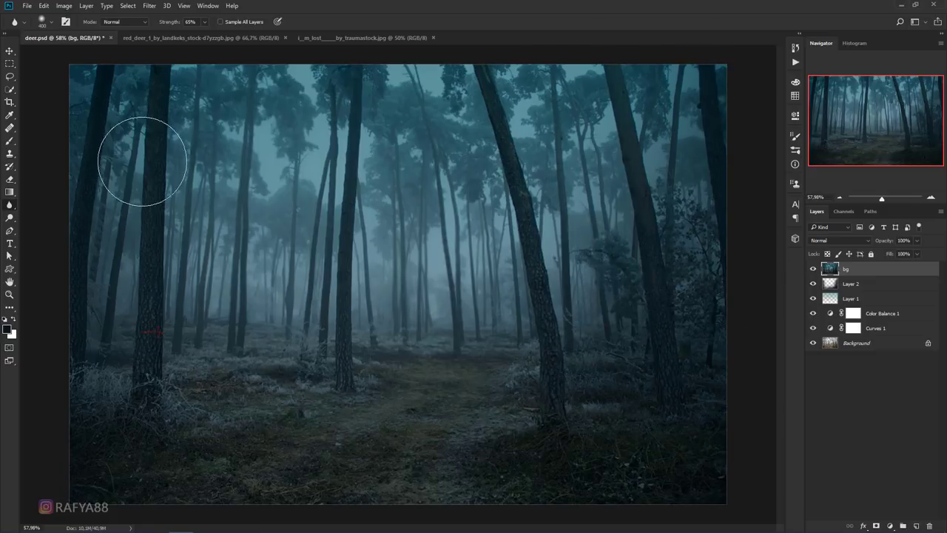
key("bracketleft")
key("bracketleft")
key("bracketleft")
key("bracketright")
key("bracketright")
key("bracketright")
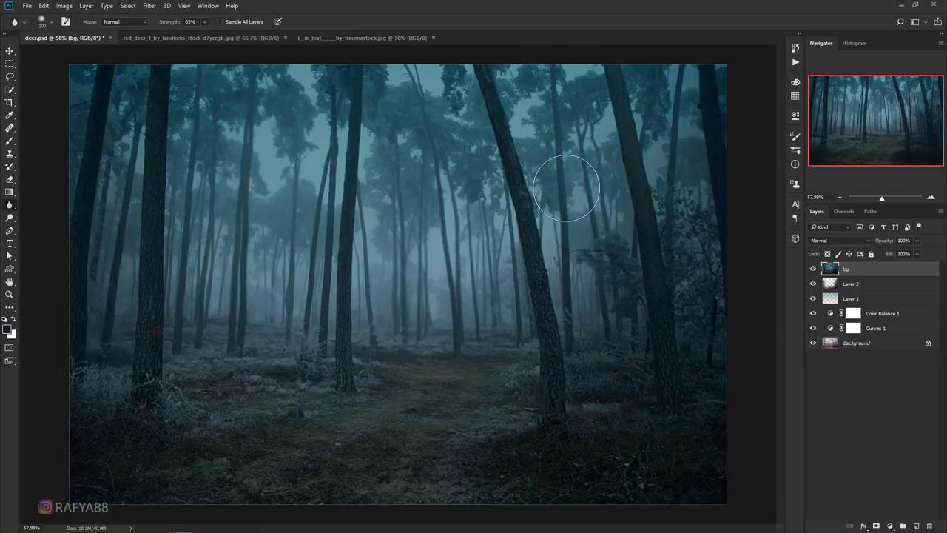
key("bracketright")
key("bracketright")
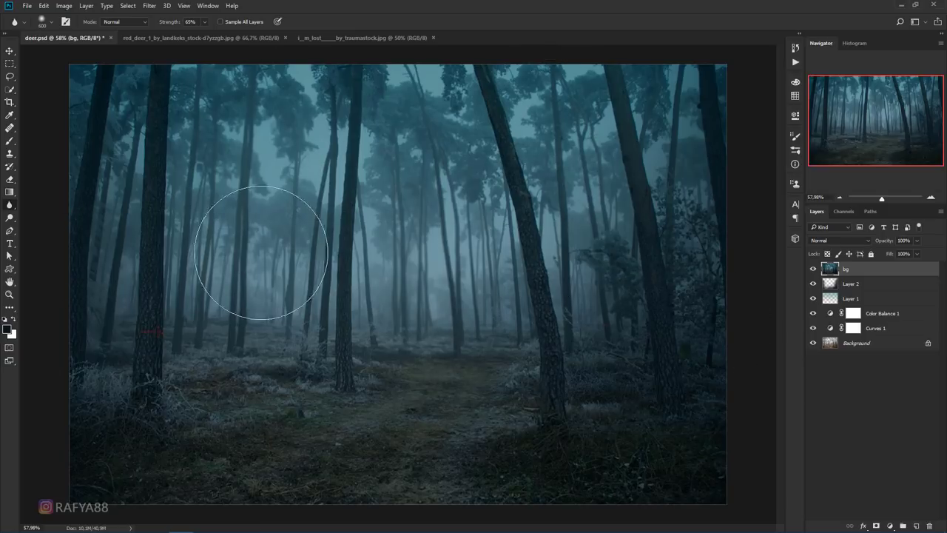
Compare bg before and after, inspect the blurred trees, and add Layer 3
left_click(813, 268)
left_click(813, 268)
key("z")
left_click_drag(380, 266, 422, 296)
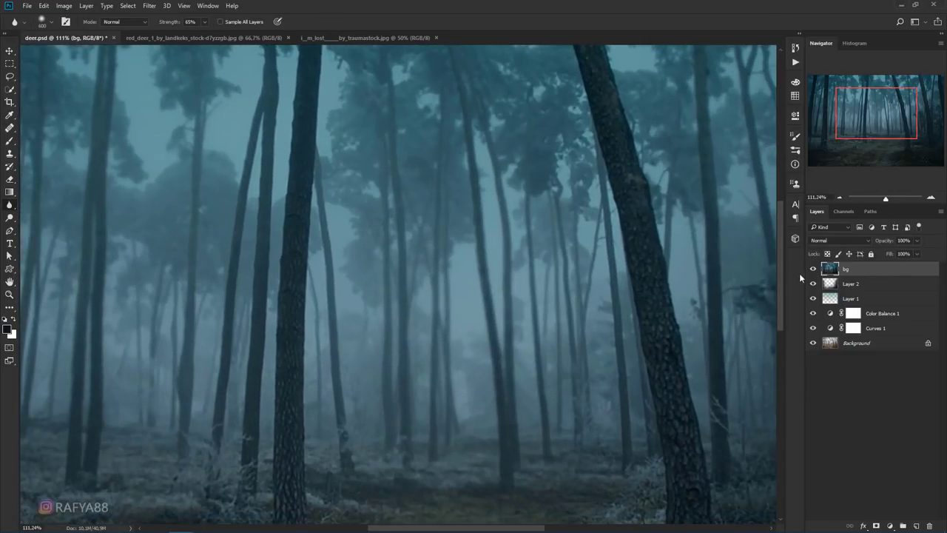
key("z")
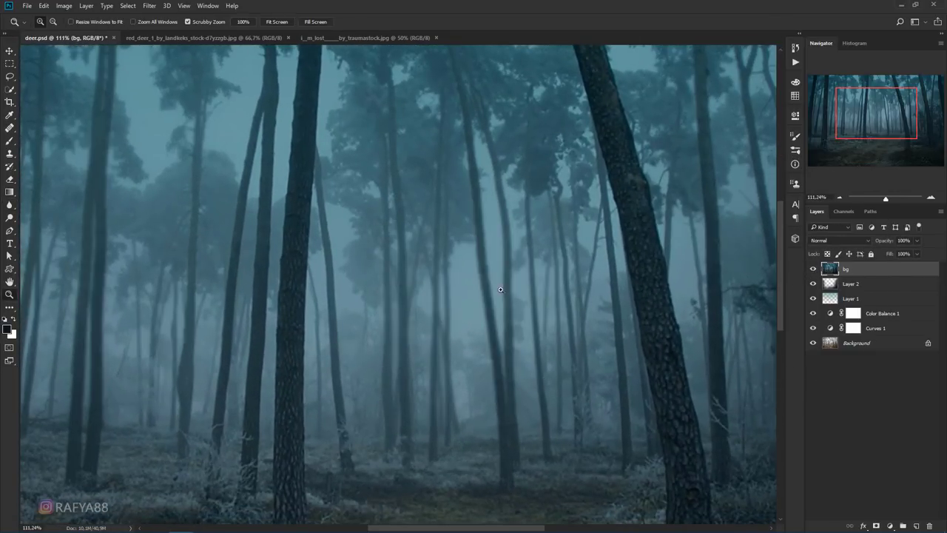
left_click_drag(499, 207, 444, 208)
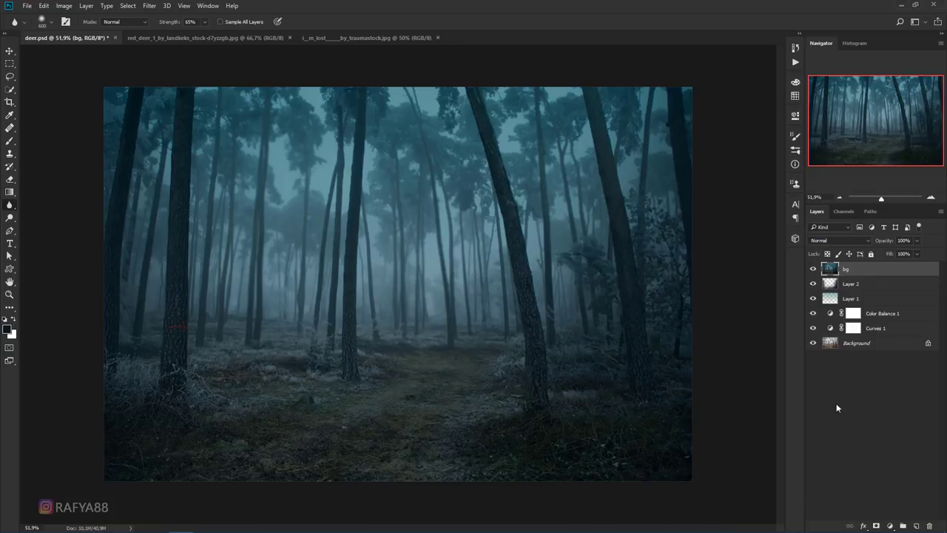
left_click(917, 526)
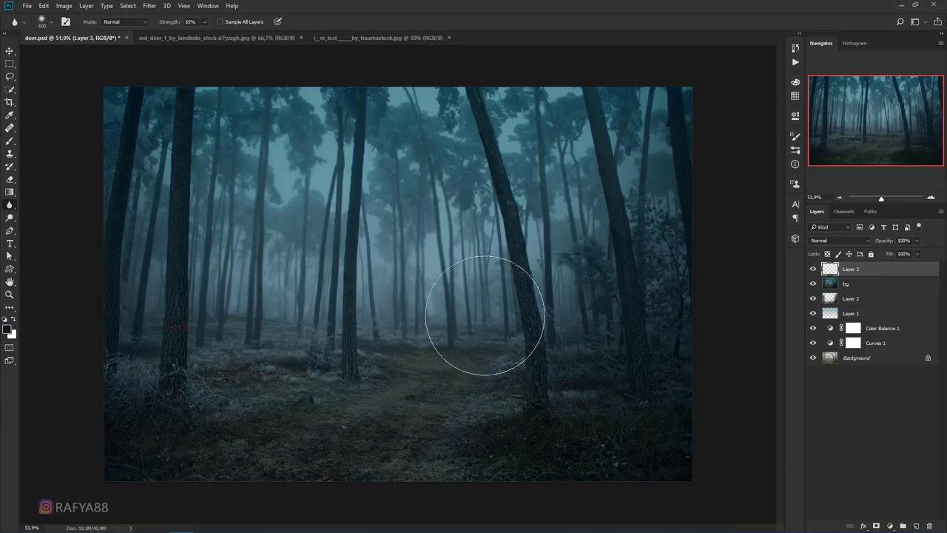
Choose the Brush with a lighter tint of a misty blue sampled from the forest
left_click(9, 142)
right_click(265, 246)
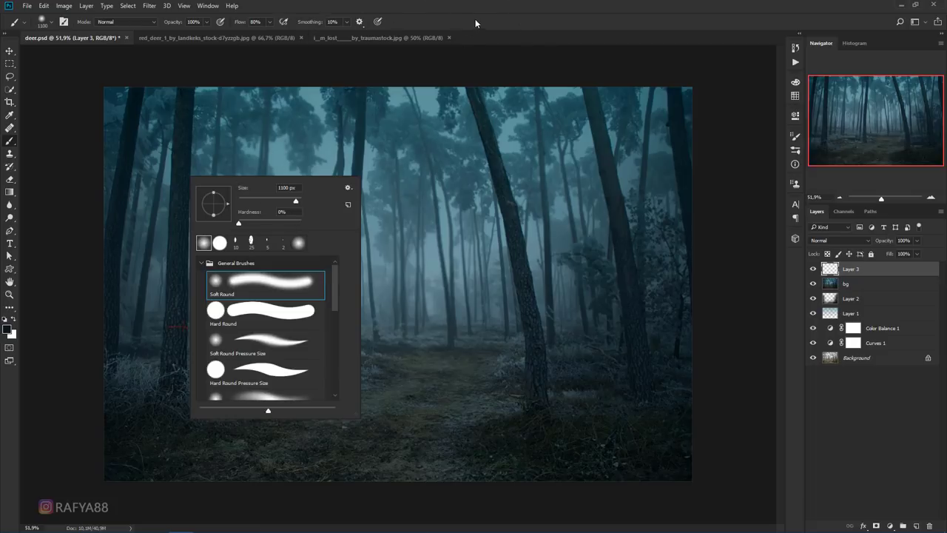
key("Escape")
left_click(11, 327)
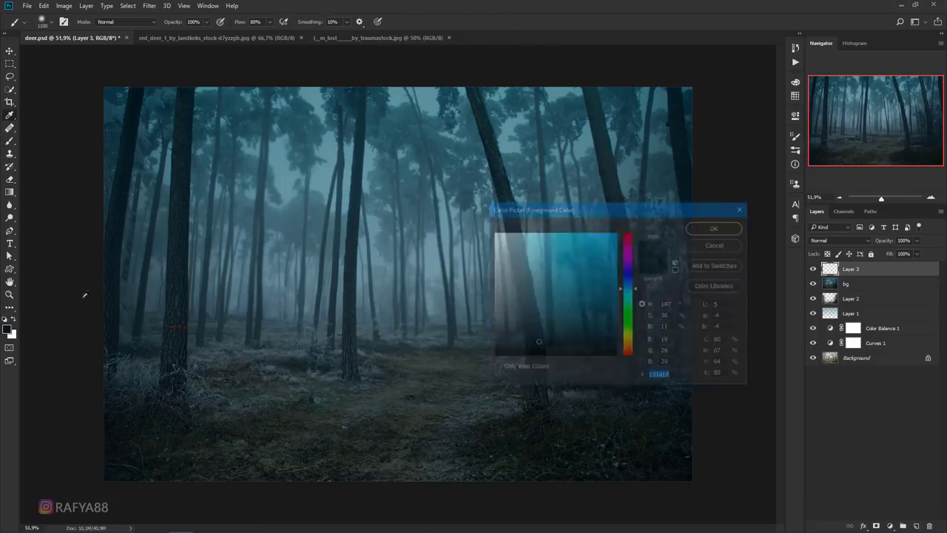
left_click(327, 173)
left_click(526, 265)
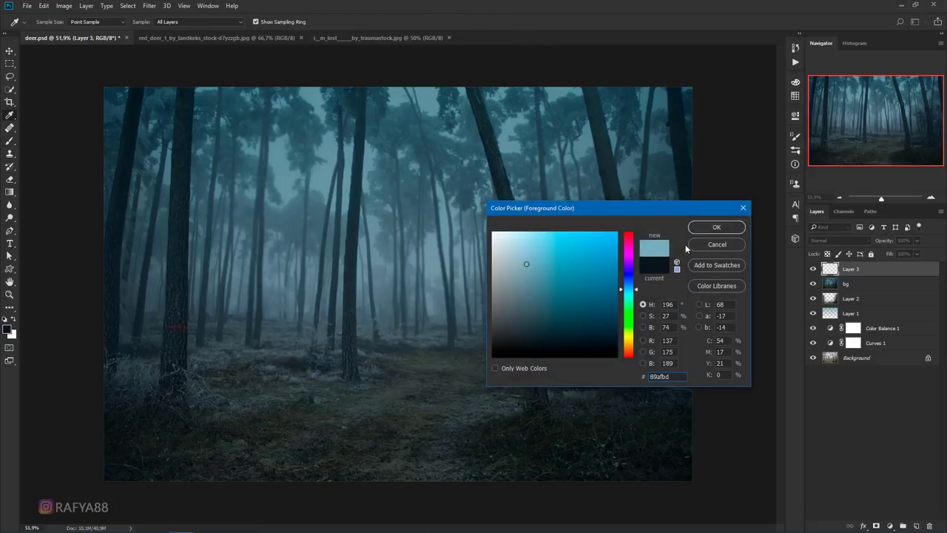
left_click(699, 229)
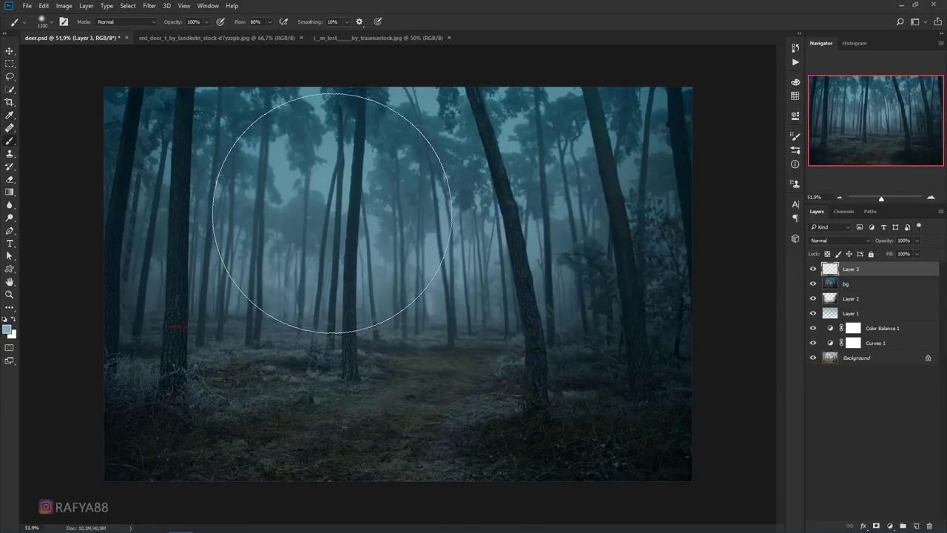
Paint light-blue fog over the upper and central trees with a 1300 px brush
left_click(330, 219)
left_click(330, 211)
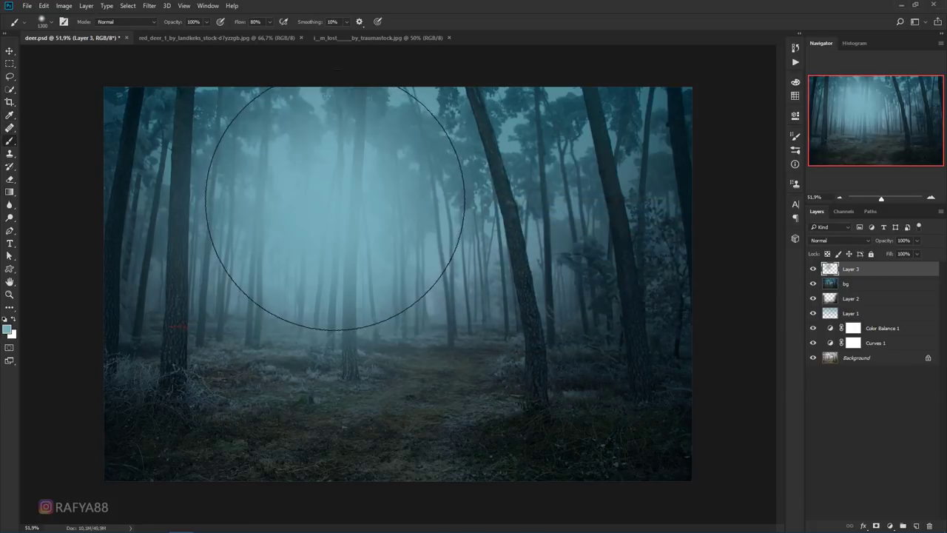
key("bracketright")
left_click(338, 200)
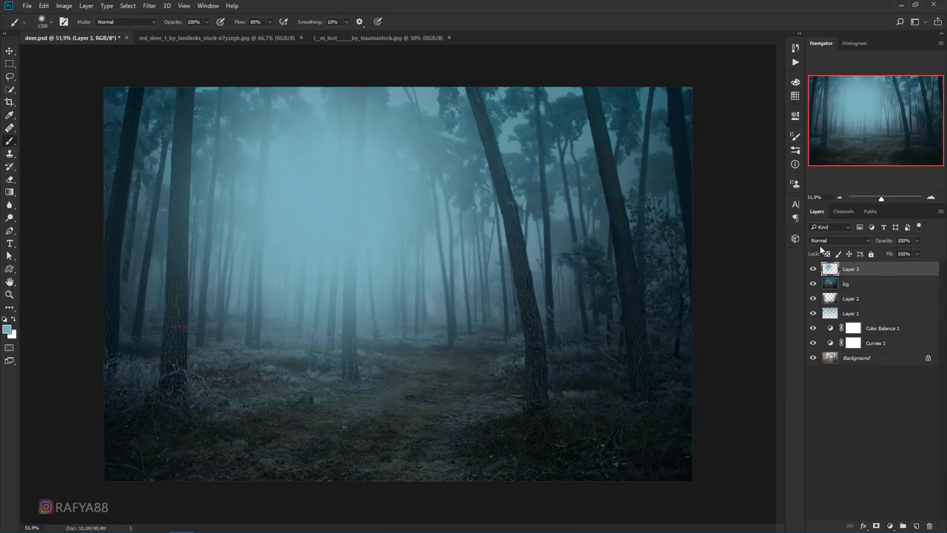
Try Screen and Hard Light, then settle Layer 3 on Overlay at about 56% opacity
left_click(825, 240)
left_click(819, 308)
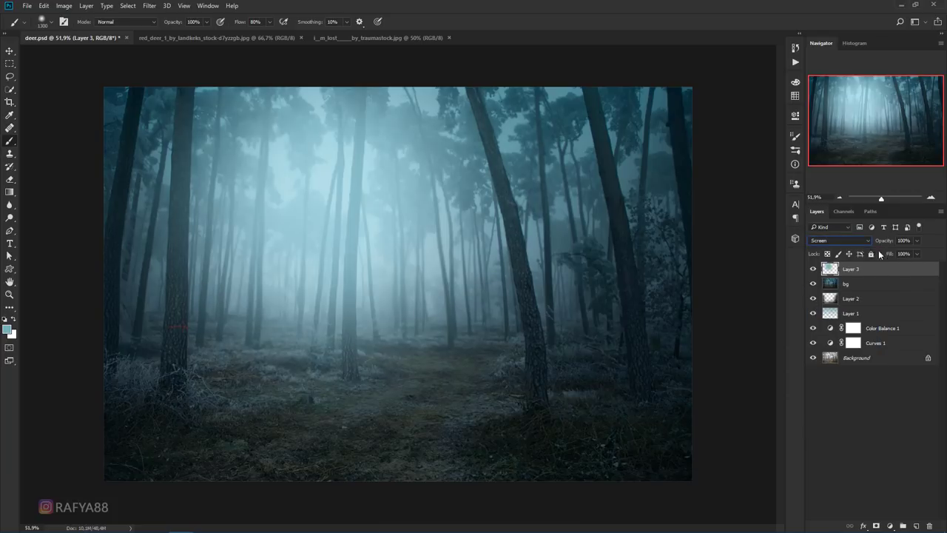
left_click_drag(889, 245, 876, 244)
left_click(861, 242)
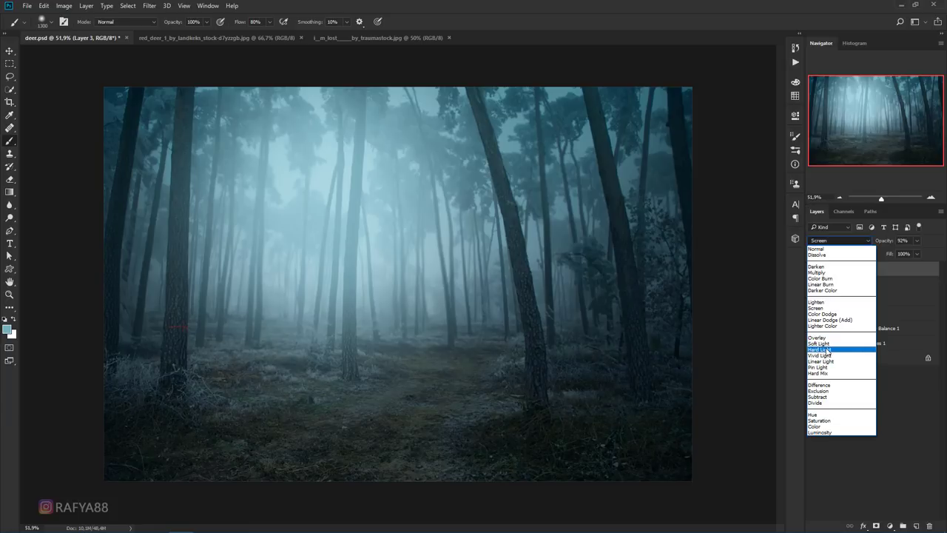
left_click(826, 349)
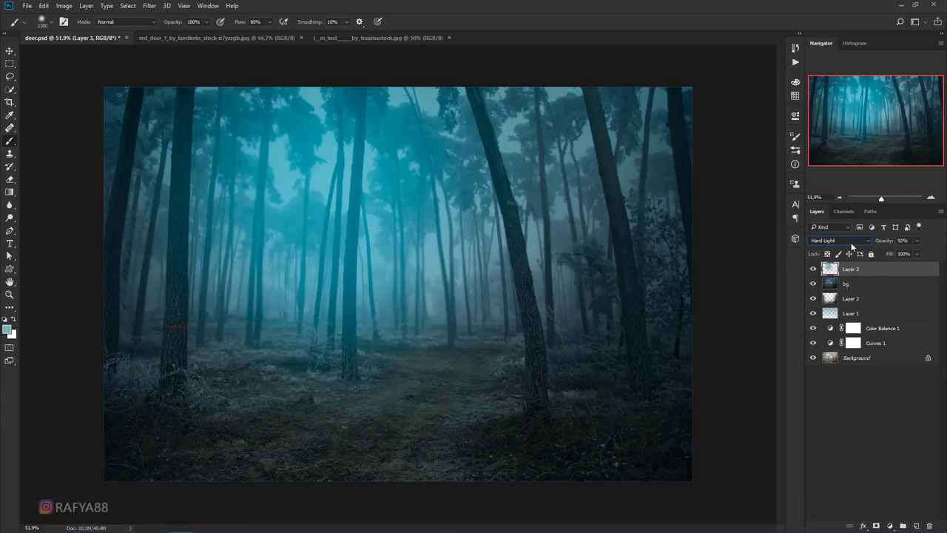
left_click(851, 241)
left_click(824, 338)
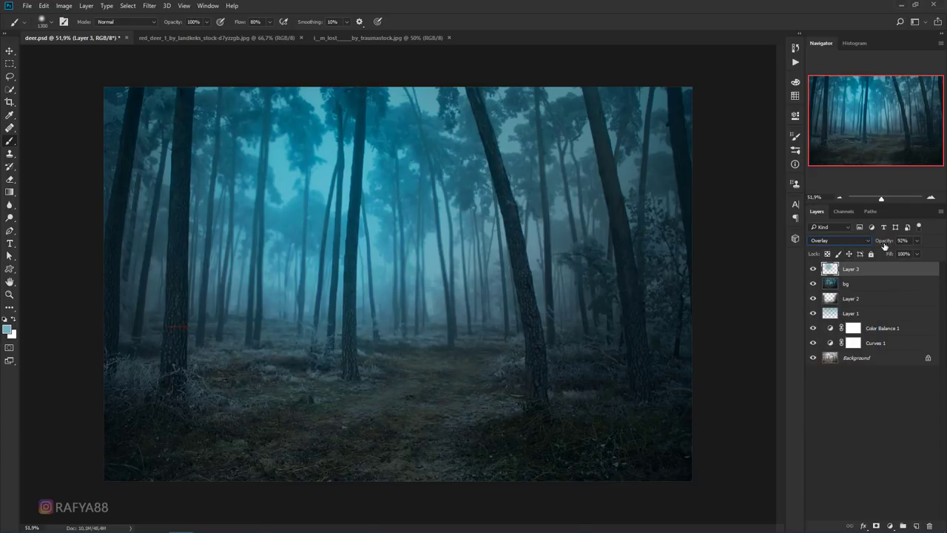
left_click_drag(885, 240, 868, 240)
Set Layer 4 to Screen blending at about 57% opacity
left_click(917, 525)
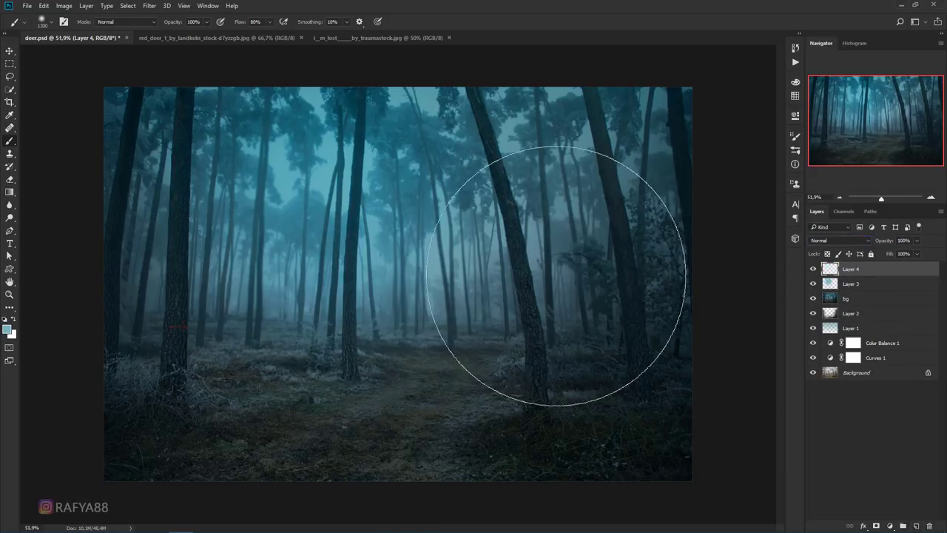
left_click_drag(329, 189, 296, 190)
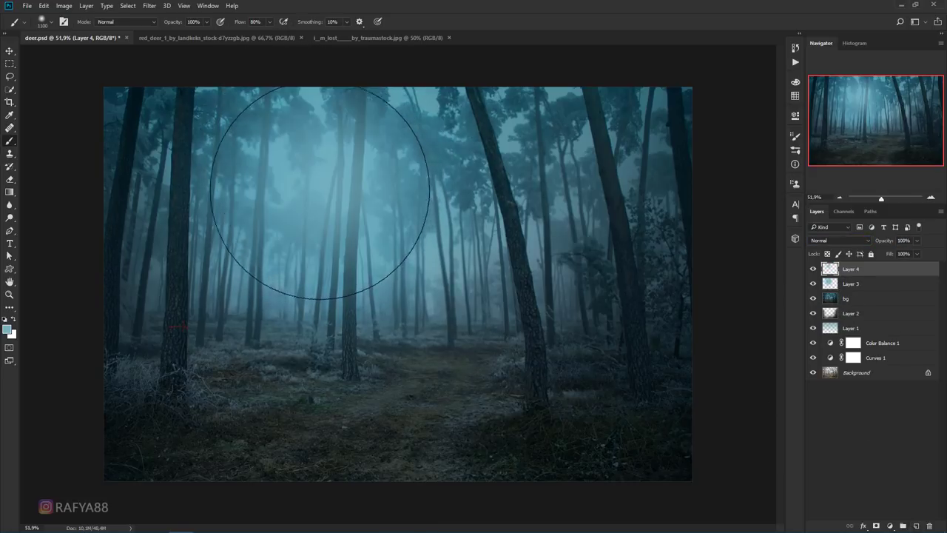
left_click(296, 190)
left_click(832, 240)
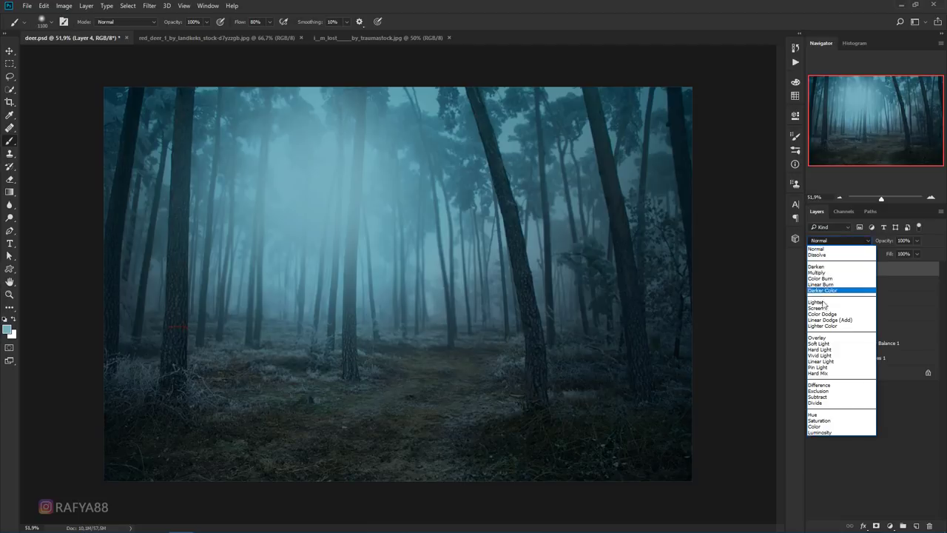
left_click(828, 309)
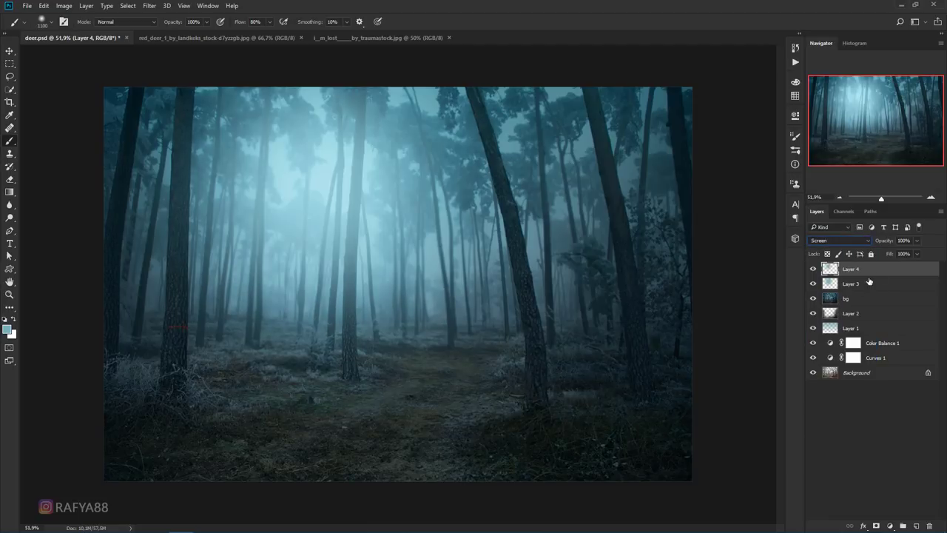
left_click_drag(889, 245, 864, 241)
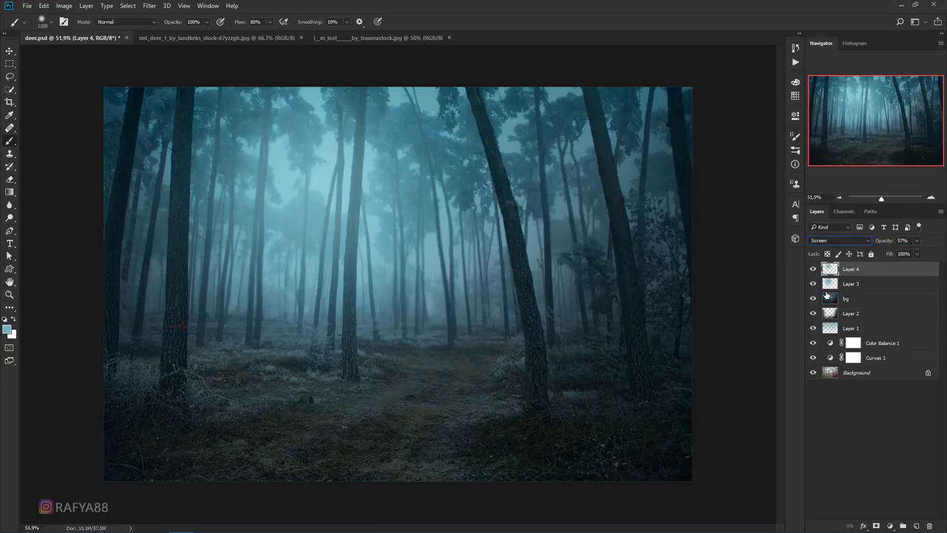
Add Layer 5 with a light-blue upper-centre glow, blended Screen at about 61%
left_click(917, 525)
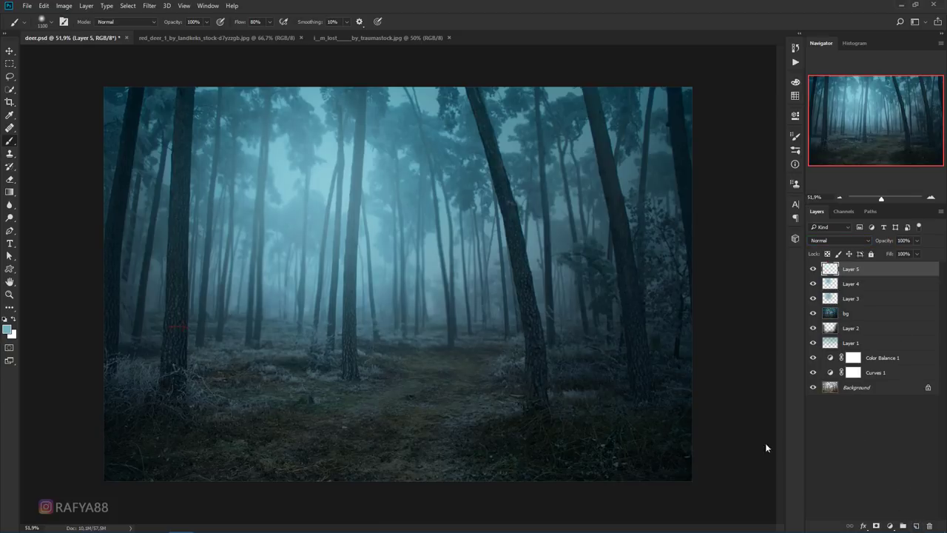
left_click(8, 331)
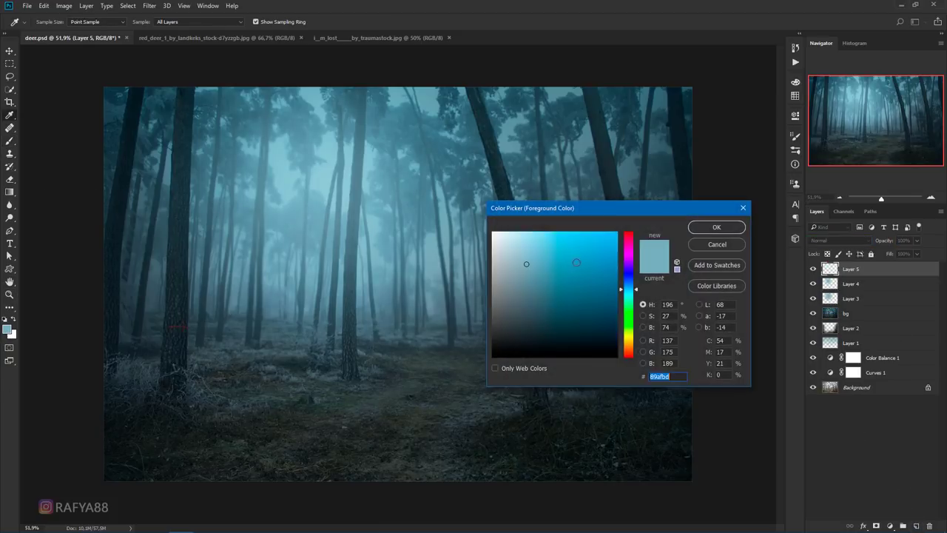
left_click(527, 238)
left_click(716, 226)
key("b")
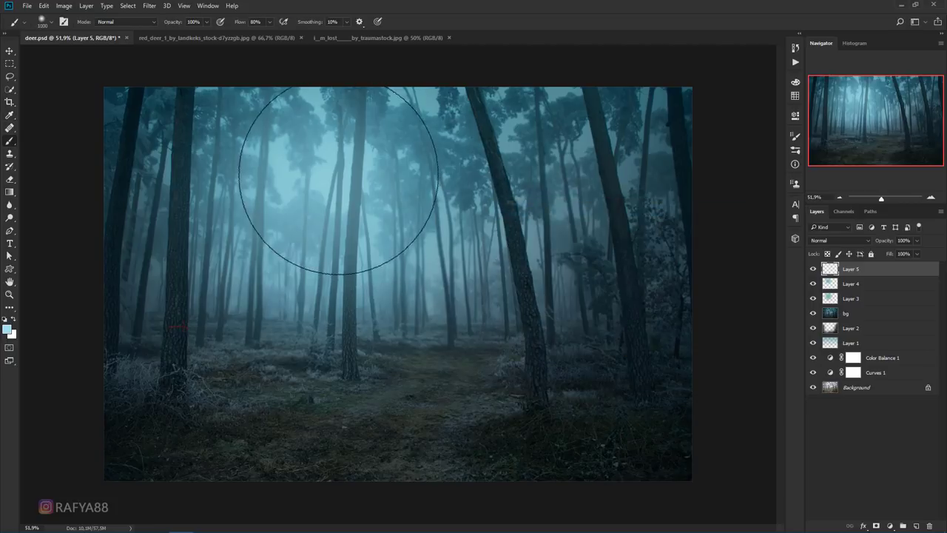
left_click(338, 173)
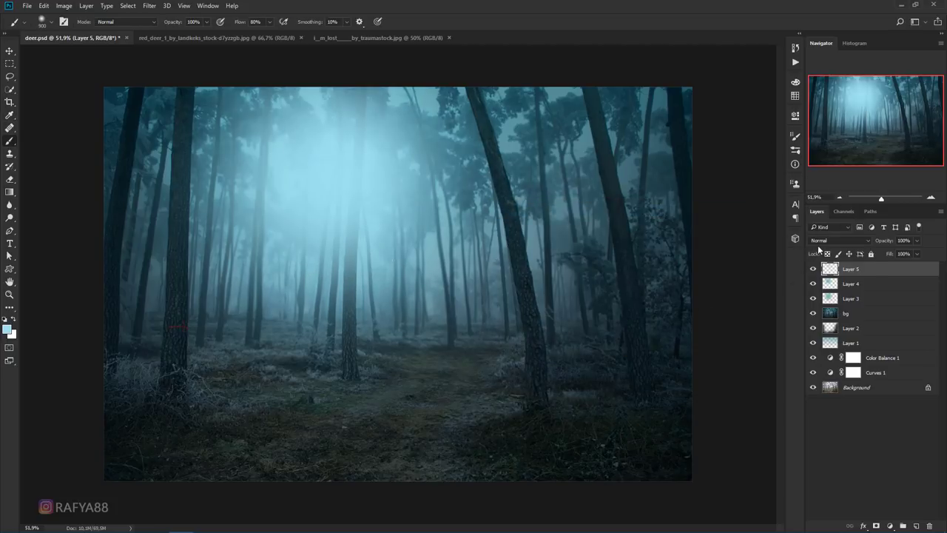
left_click(822, 241)
left_click(829, 309)
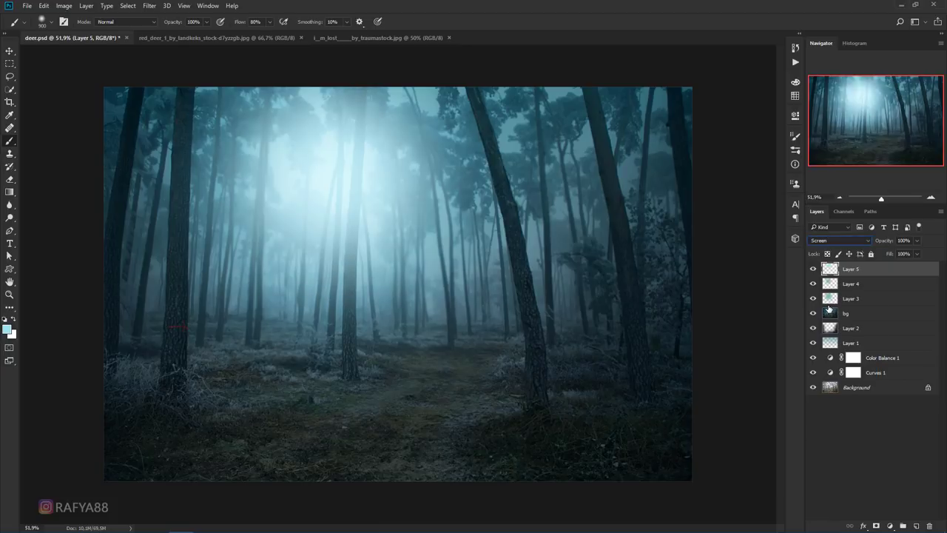
left_click_drag(886, 243, 868, 243)
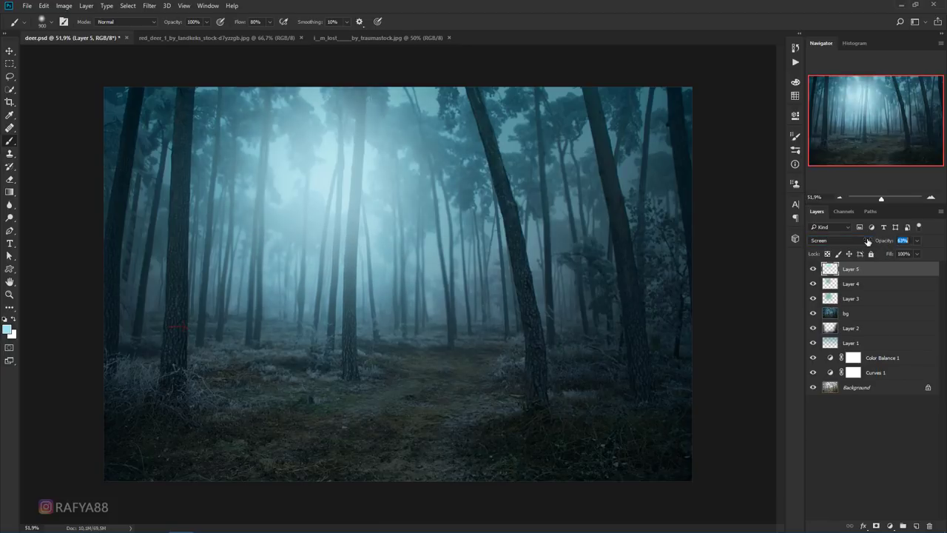
Add Layer 6 and paint dark teal fog around the canvas centre
left_click(918, 526)
left_click(8, 330)
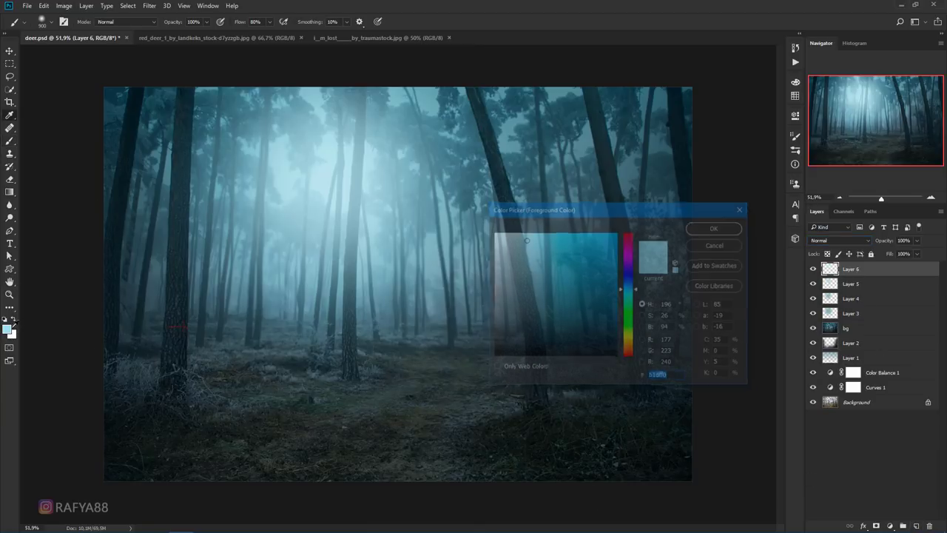
mouse_move(546, 283)
left_mouse_down()
mouse_move(535, 270)
mouse_move(543, 261)
left_mouse_up()
left_click(696, 232)
key("b")
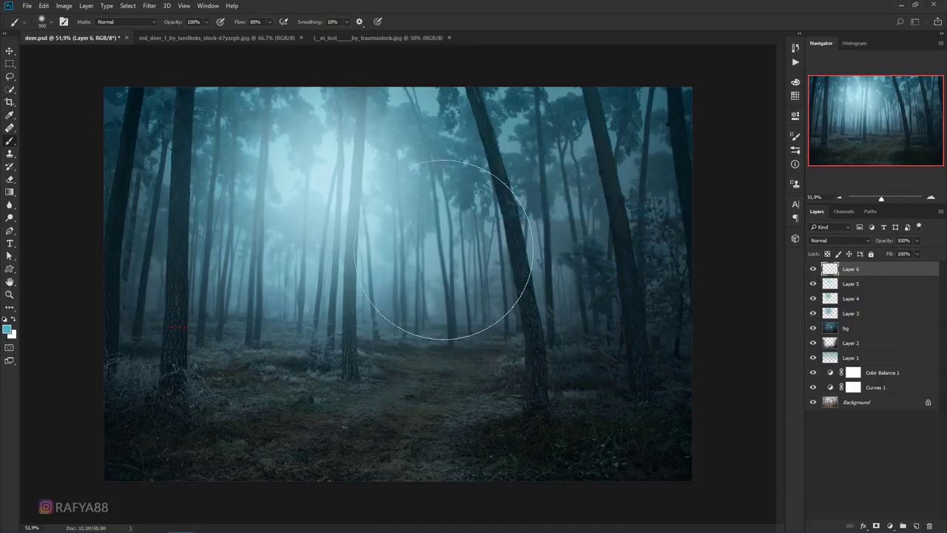
left_click(286, 307)
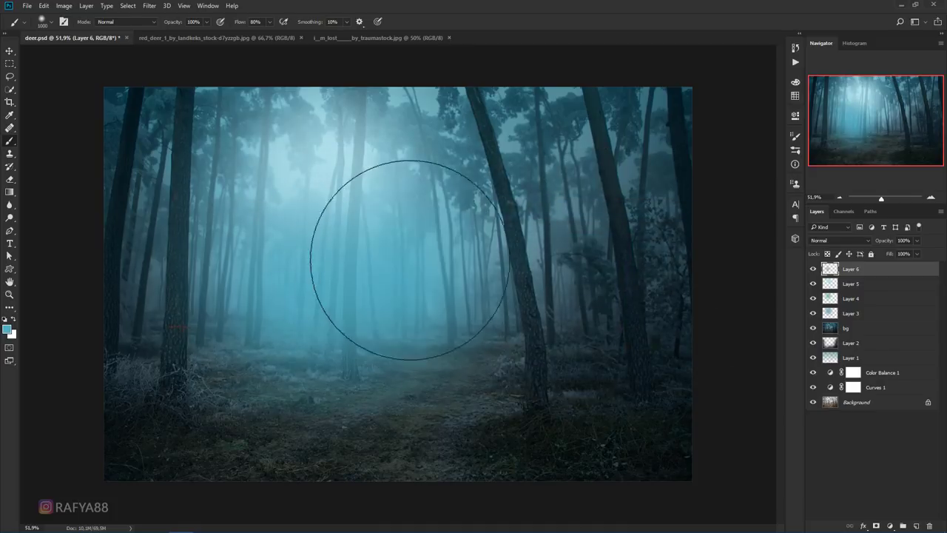
left_click(392, 273)
left_click(273, 222)
left_click(341, 311)
left_click_drag(389, 296, 423, 271)
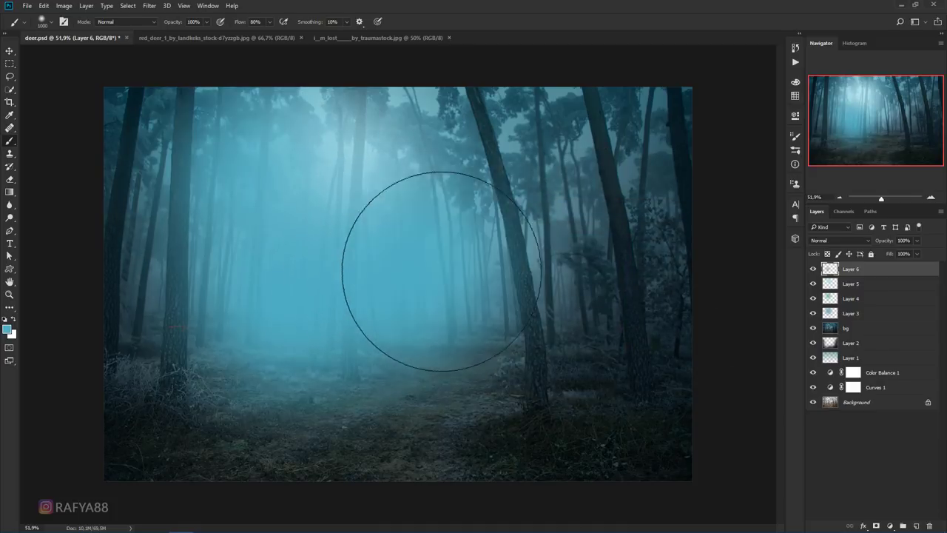
Set Layer 6 to Soft Light, add fog over the lower middle, and settle opacity at 28%
left_click(820, 241)
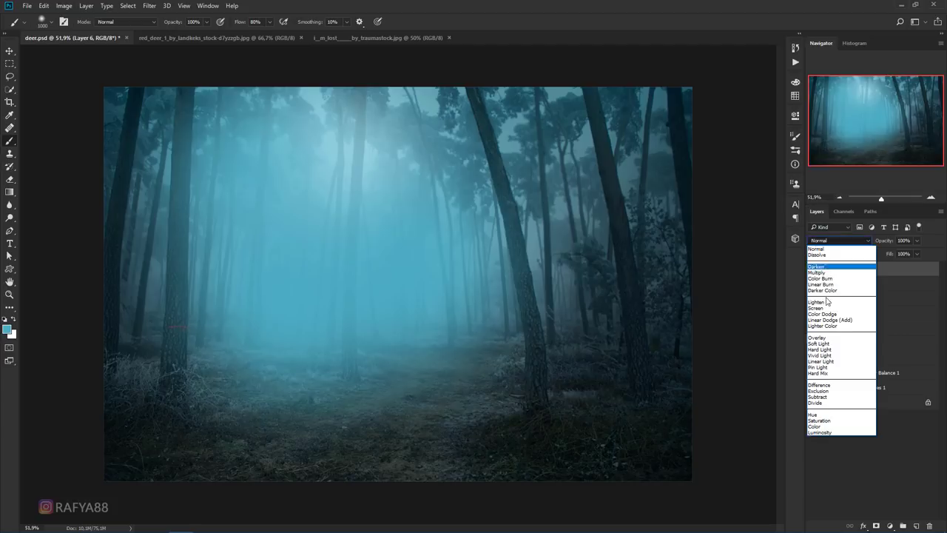
left_click(827, 343)
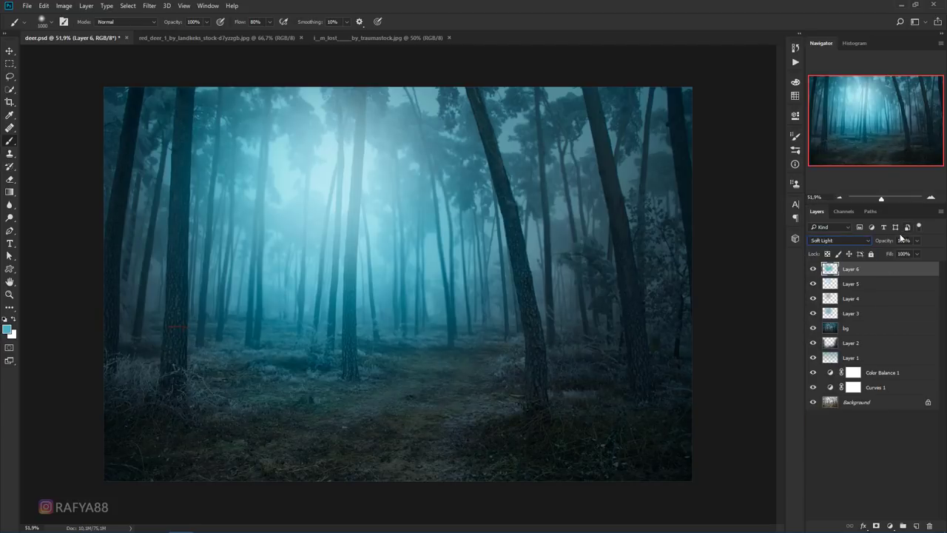
left_click_drag(886, 242, 868, 240)
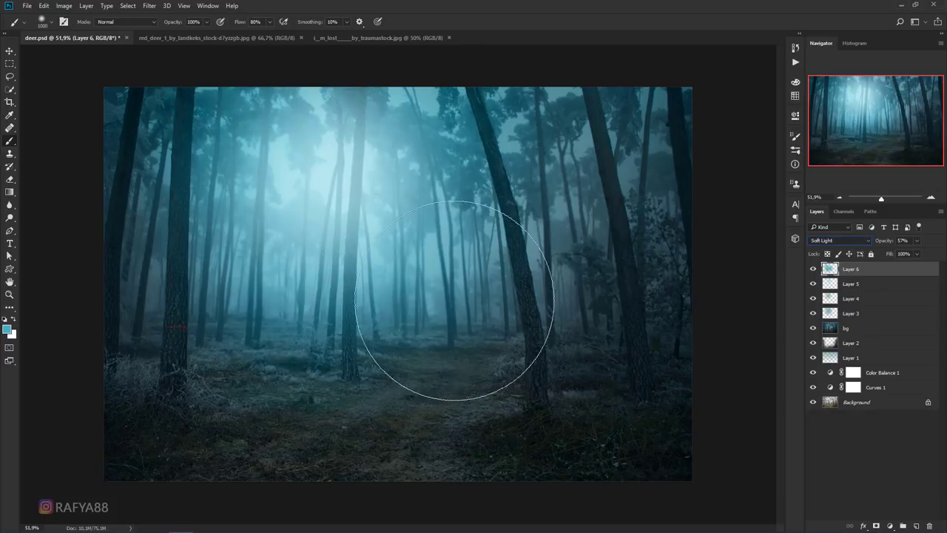
mouse_move(498, 317)
left_mouse_down()
mouse_move(330, 278)
mouse_move(417, 186)
left_mouse_up()
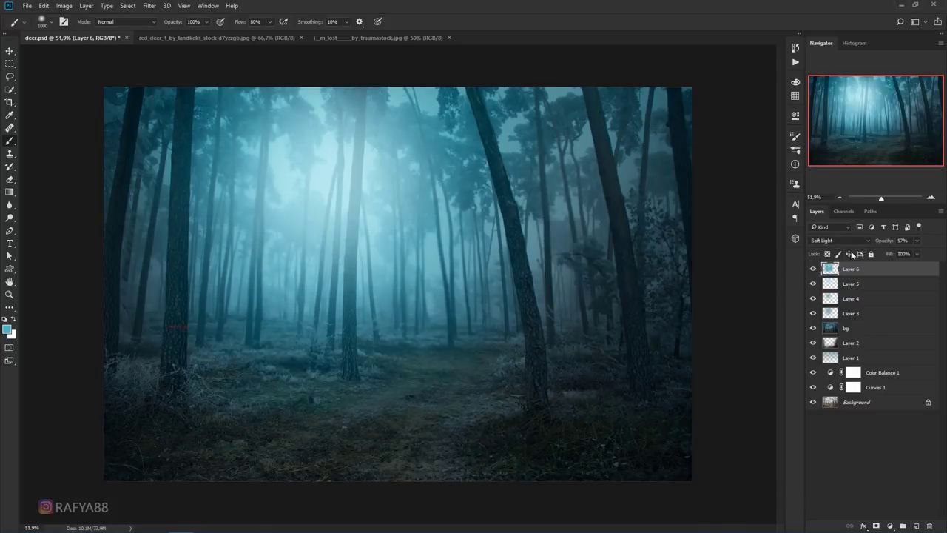
left_click_drag(886, 245, 873, 244)
left_click(839, 279)
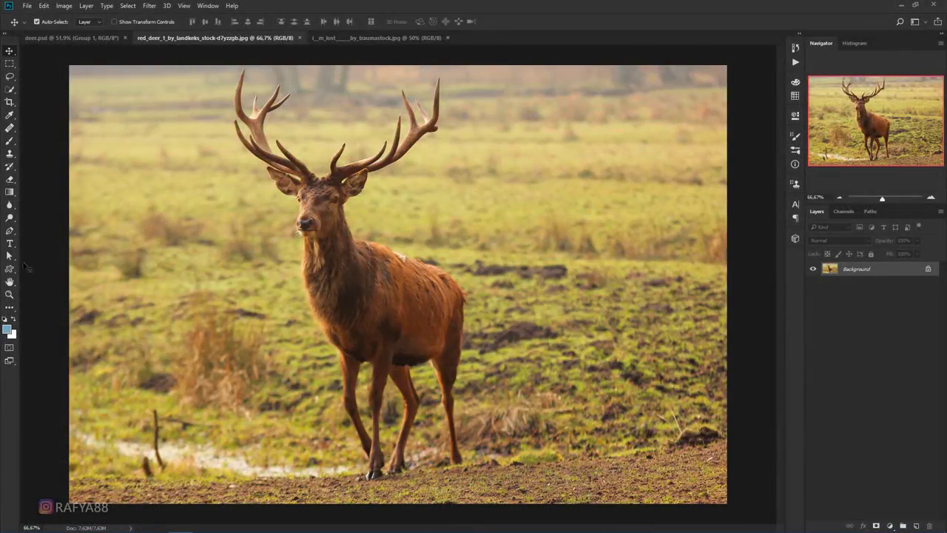
Start a Pen path along the deer's back, undoing two misplaced points
left_click(10, 230)
scroll(431, 254, "up", 5)
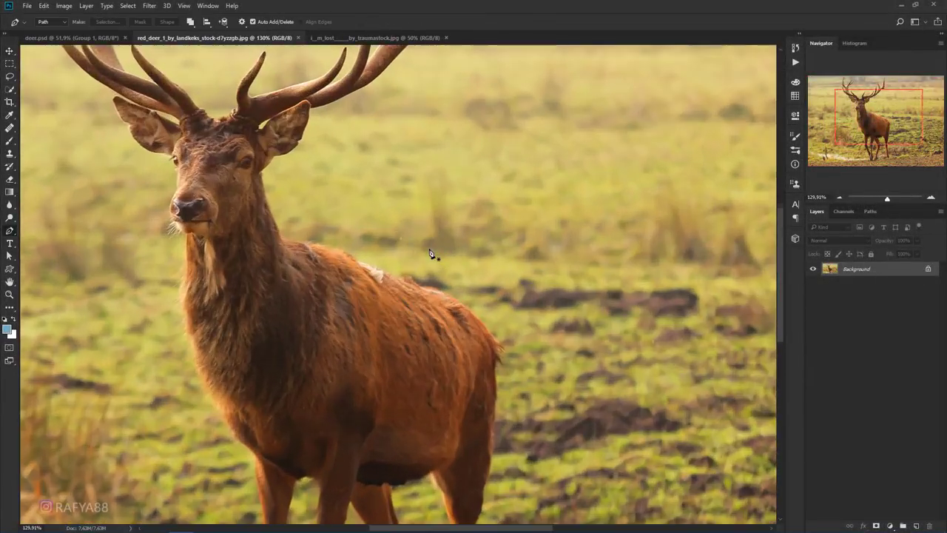
scroll(431, 254, "up", 2)
left_click(255, 239)
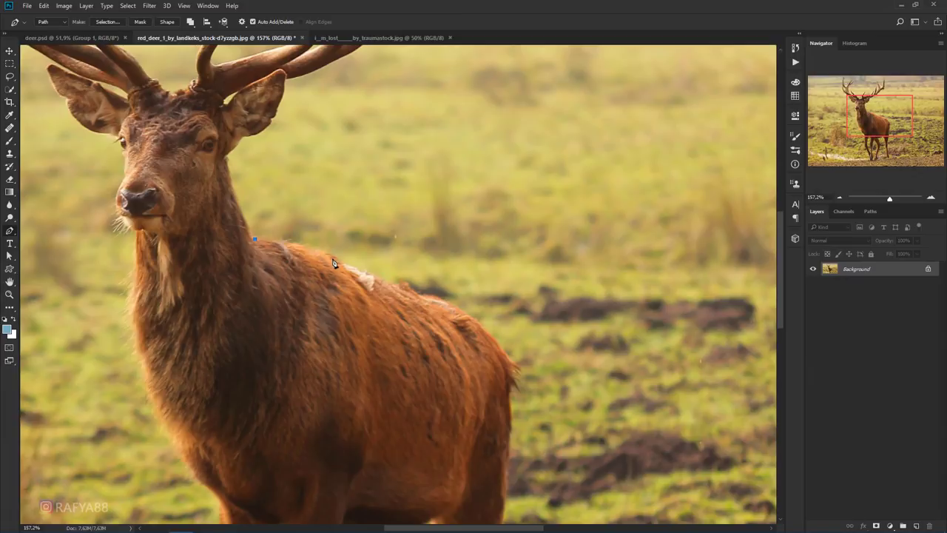
left_click_drag(336, 258, 363, 271)
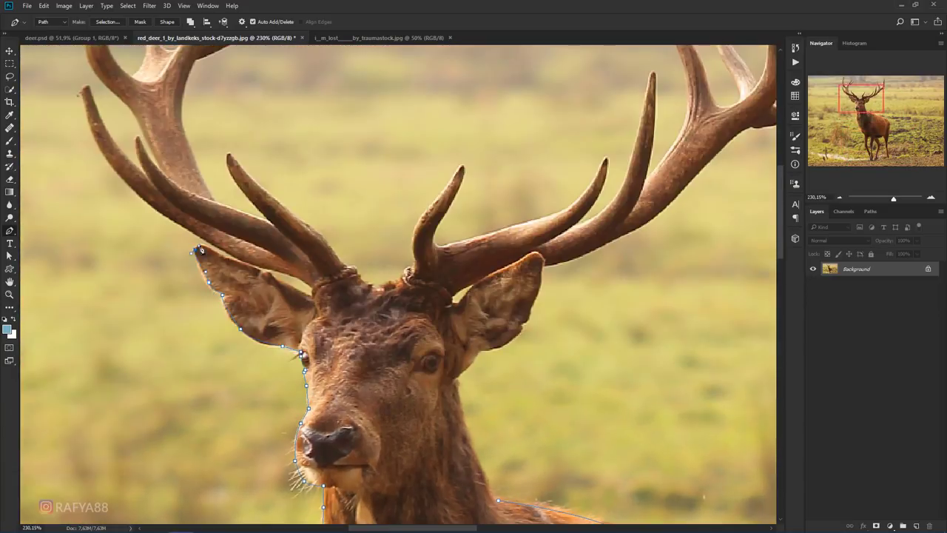
key("ctrl+z")
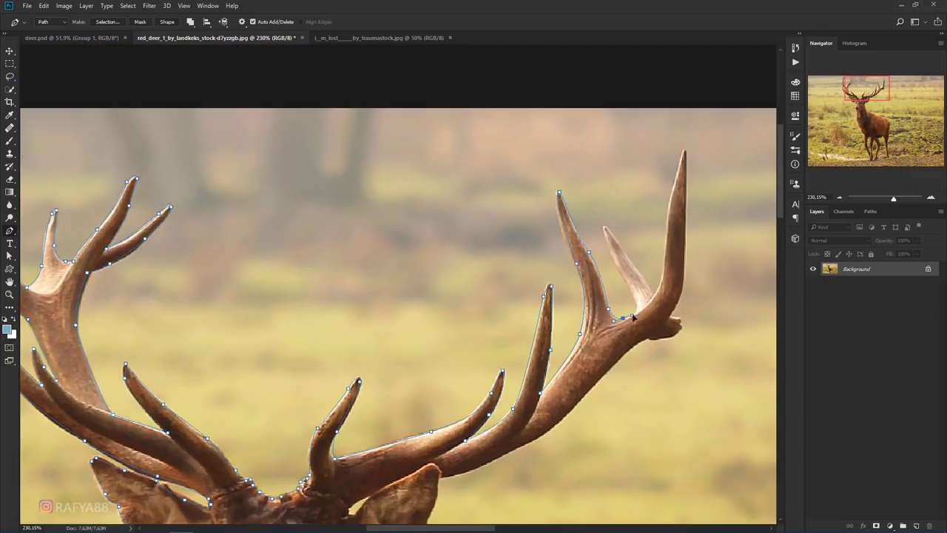
key("ctrl+z")
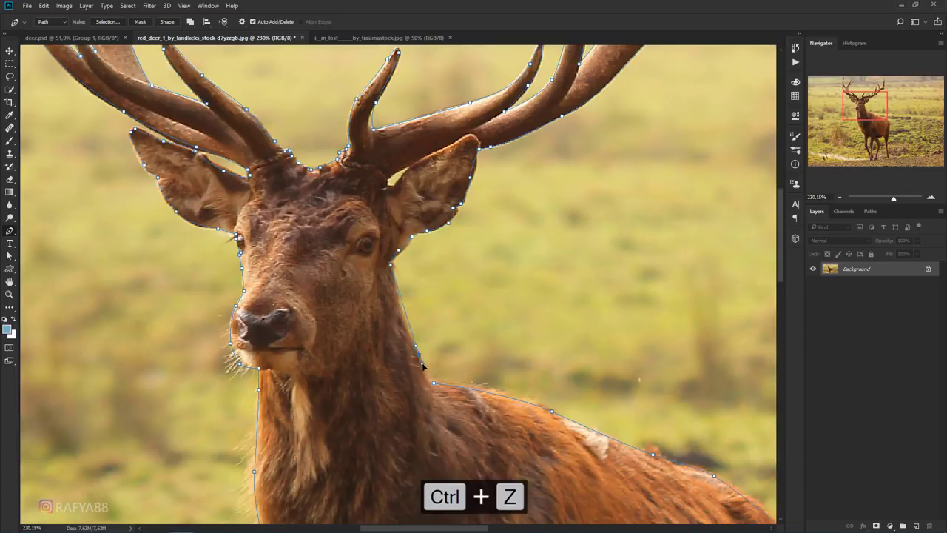
Close the deer path, fit the image in view, and bring up Make Selection at 1-pixel feather
left_click(435, 384)
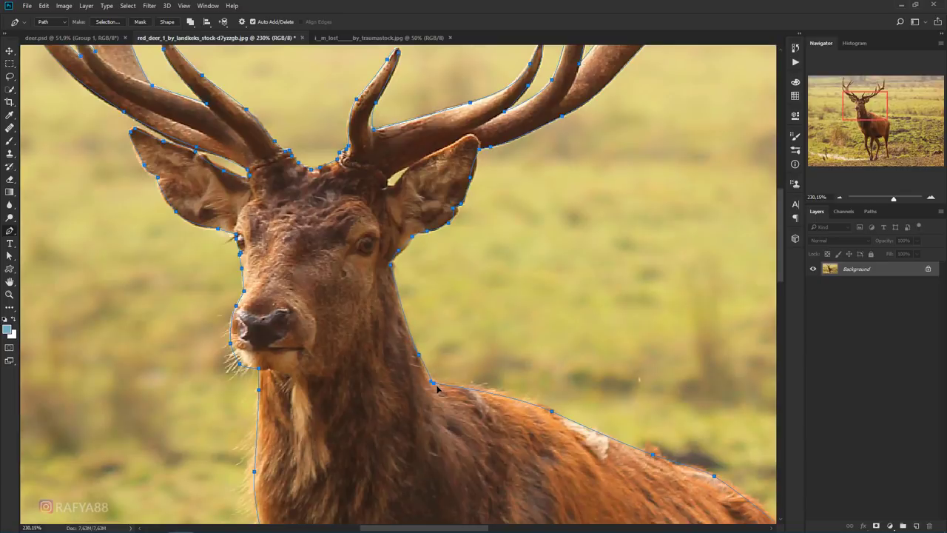
key("ctrl+0")
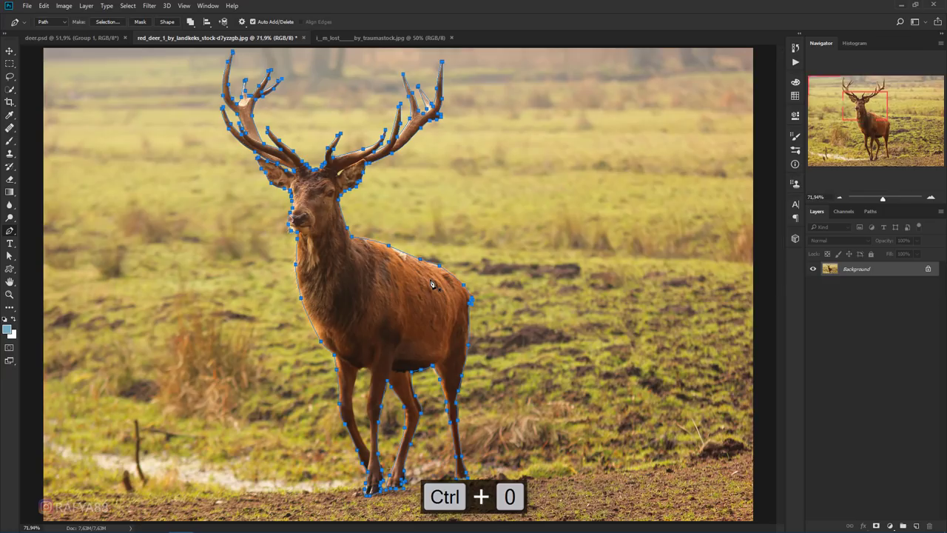
right_click(412, 300)
Turn the deer path into a selection and mask away everything except the deer
left_click(500, 345)
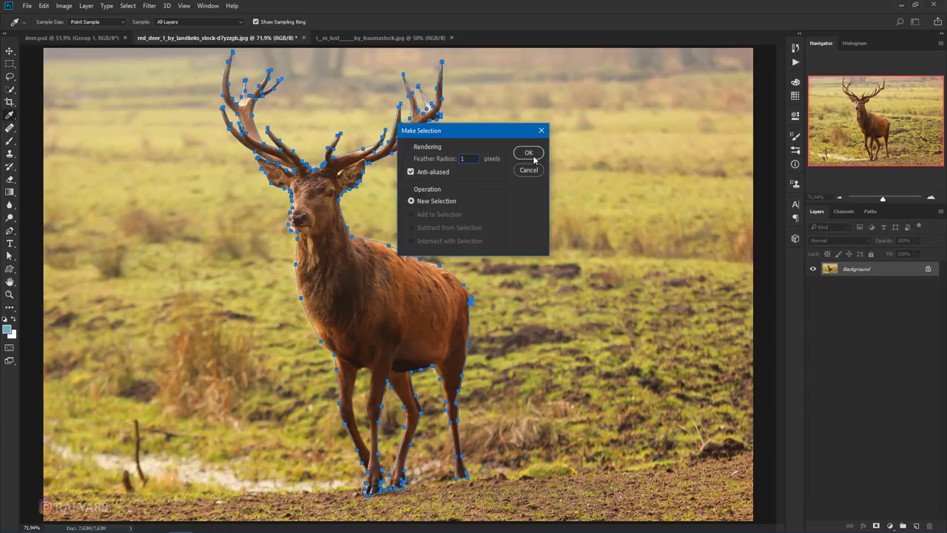
left_click(534, 158)
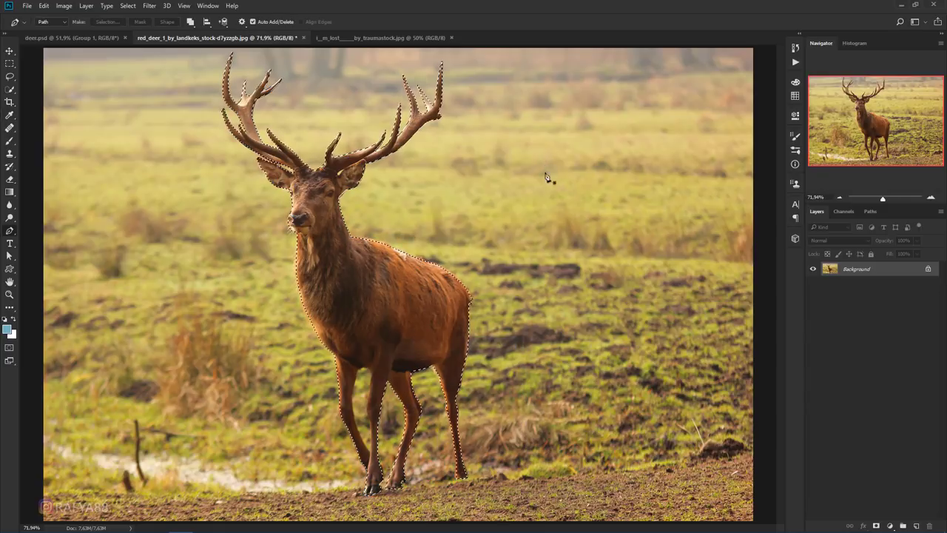
left_click(876, 525)
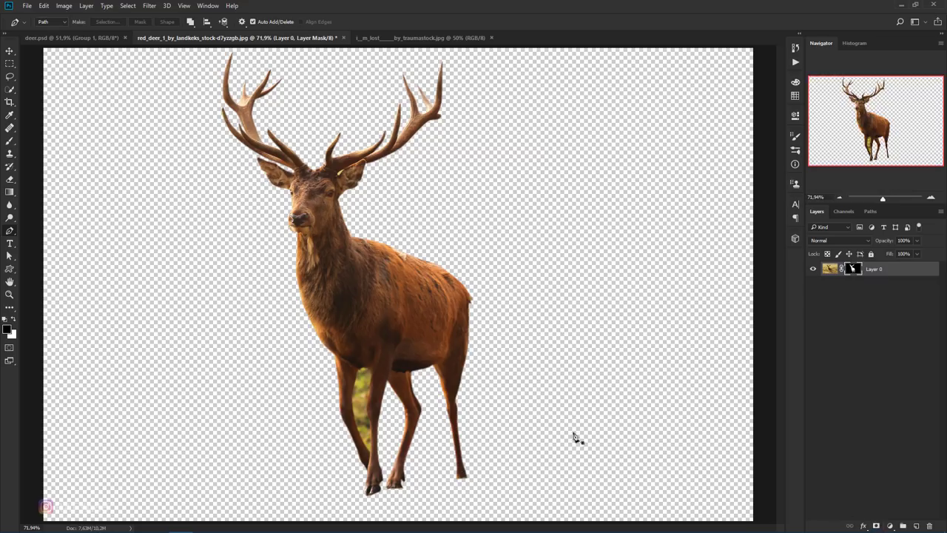
scroll(373, 416, "up", 2)
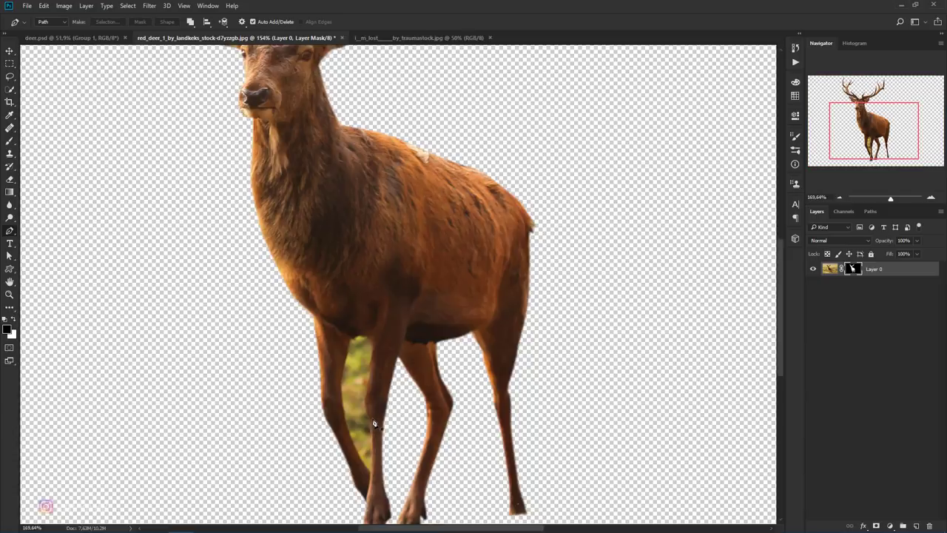
scroll(370, 423, "up", 2)
scroll(333, 321, "up", 1)
scroll(333, 318, "up", 1)
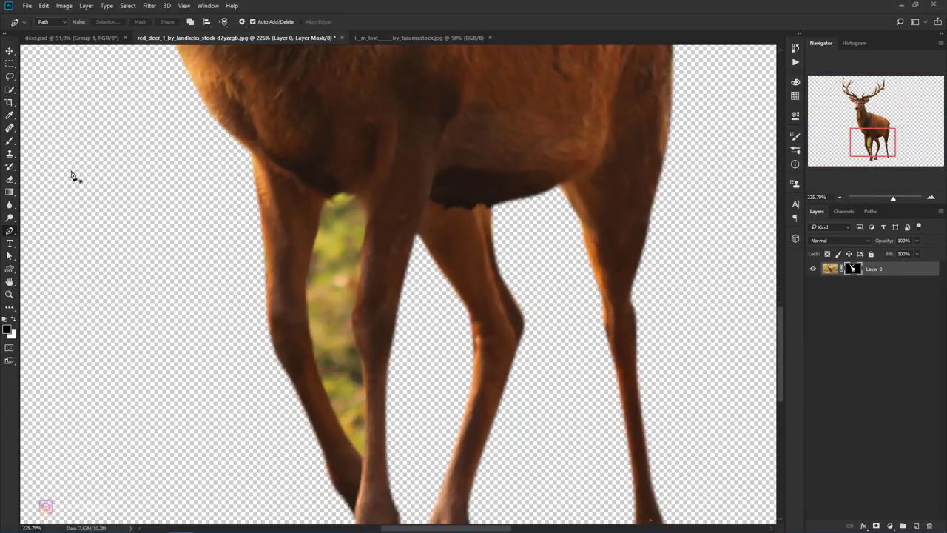
With the Polygonal Lasso, outline the leftover background patch between the deer's front legs
left_click(9, 77)
right_click(10, 76)
left_click(46, 81)
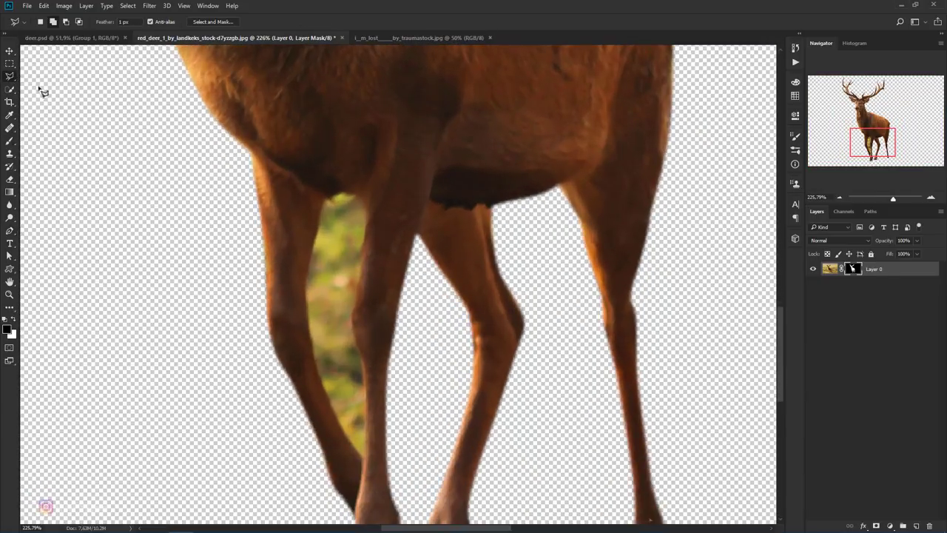
left_click(366, 224)
left_click(360, 276)
left_click(337, 426)
left_click(324, 387)
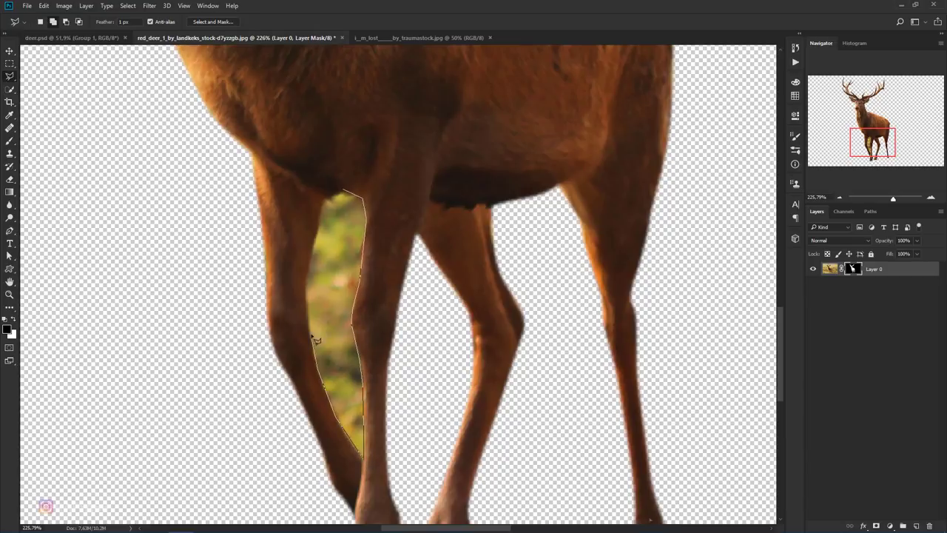
left_click(308, 303)
left_click(308, 268)
left_click(325, 216)
left_click(343, 191)
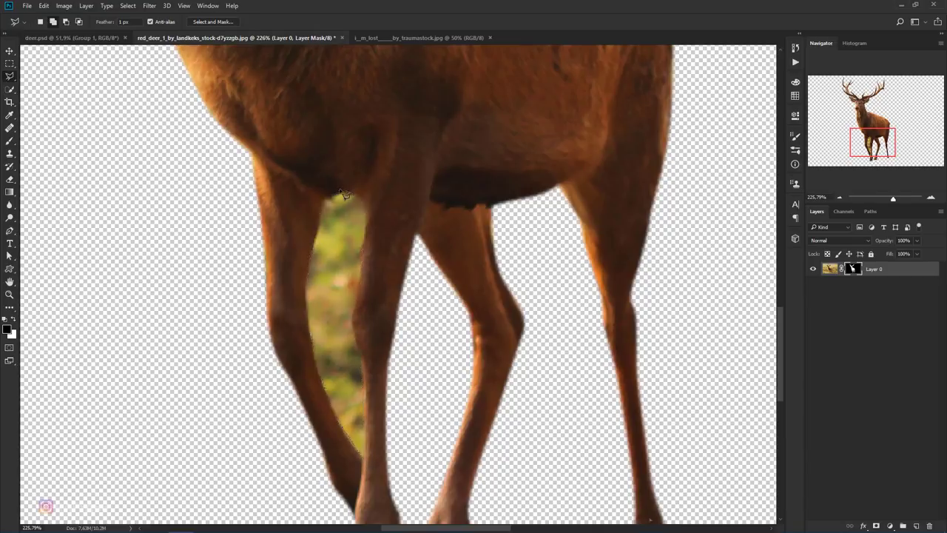
Outline the leftover patch beside the ear, then deselect
scroll(393, 286, "down", 3)
left_click_drag(393, 286, 421, 529)
scroll(340, 281, "up", 3)
left_click(363, 253)
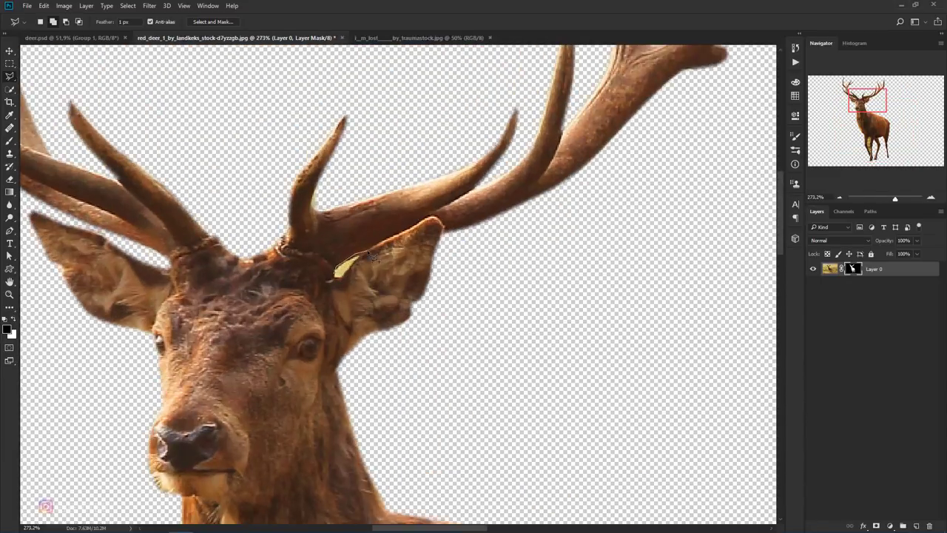
left_click(343, 284)
scroll(340, 270, "down", 2)
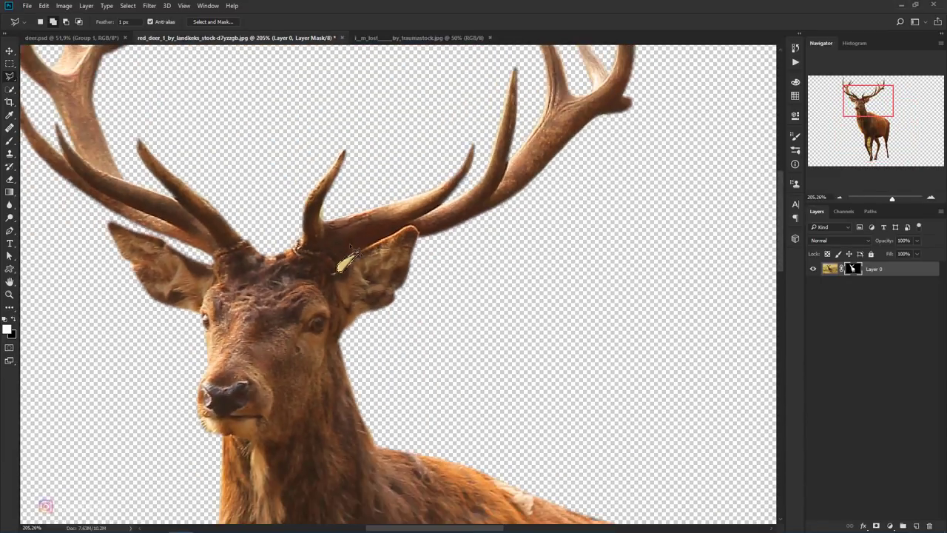
scroll(348, 266, "down", 2)
scroll(358, 261, "down", 2)
key("ctrl+d")
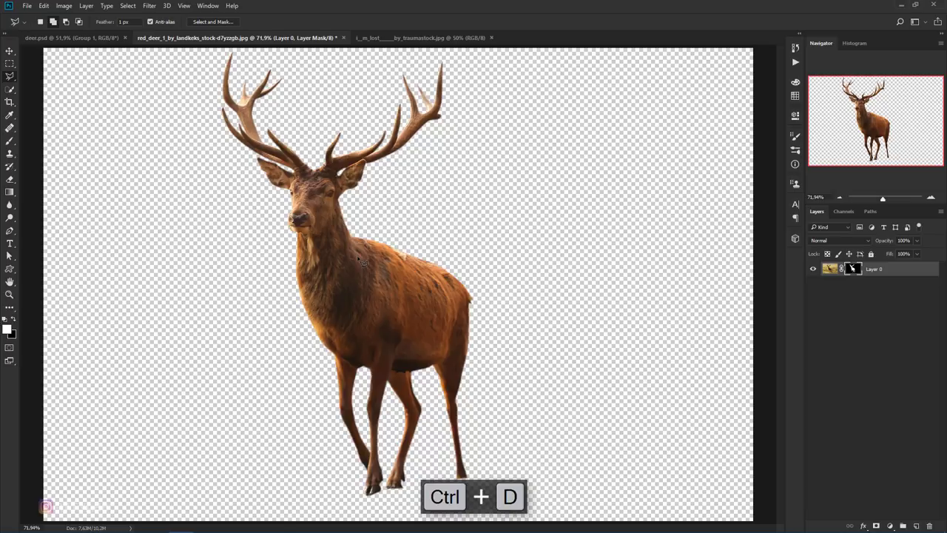
Bring the deer into the forest document despite the profile mismatch, positioned near the path
left_click(10, 50)
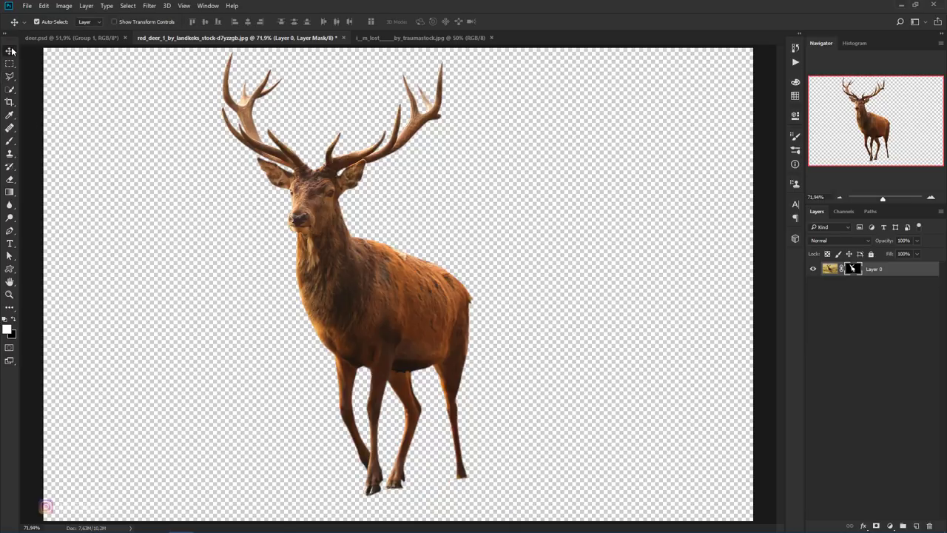
left_click_drag(305, 174, 364, 209)
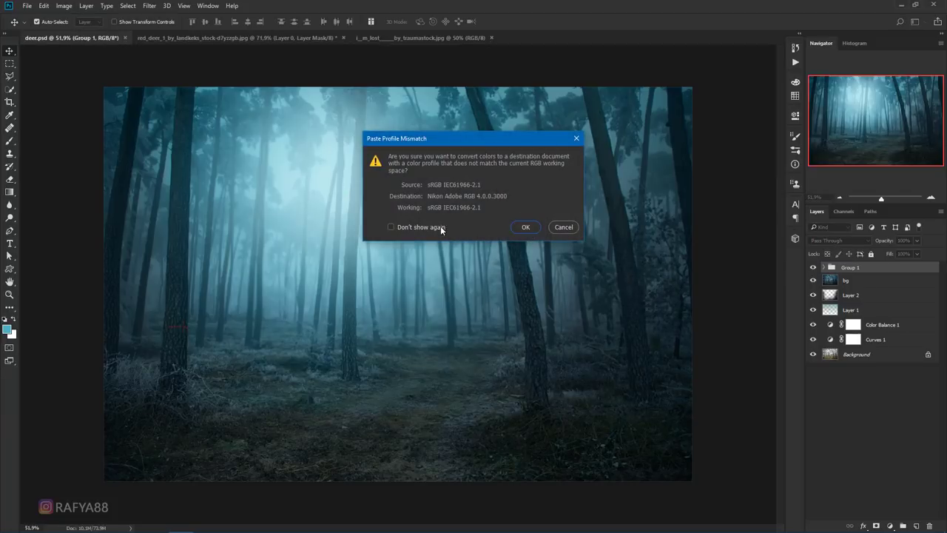
left_click(525, 227)
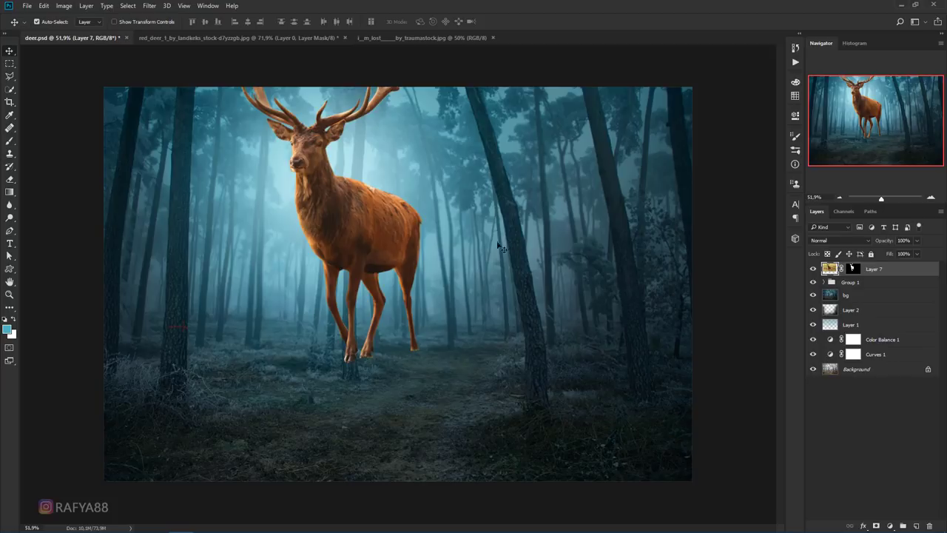
left_click_drag(351, 226, 413, 282)
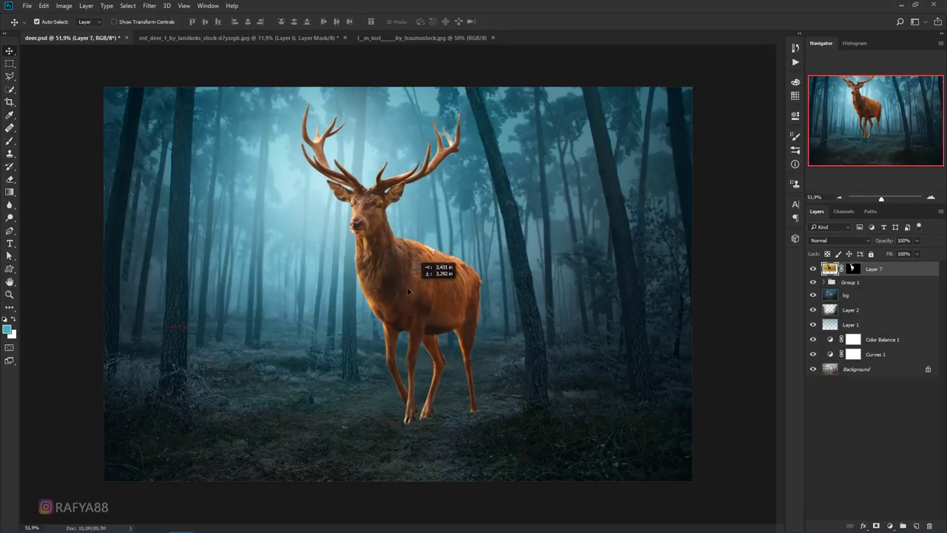
left_click_drag(415, 282, 405, 285)
Scale the deer to about 81% and set it onto the forest path
key("ctrl+t")
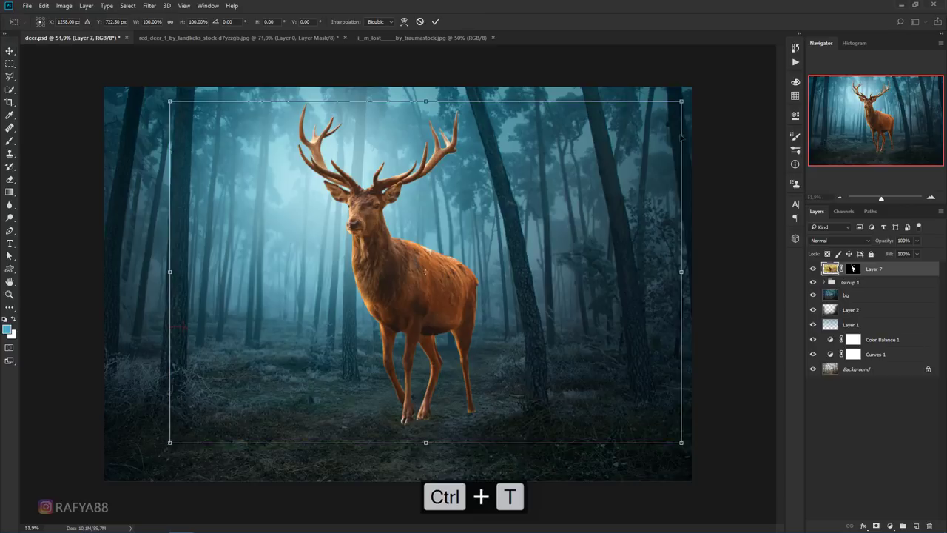
left_click_drag(681, 101, 627, 138)
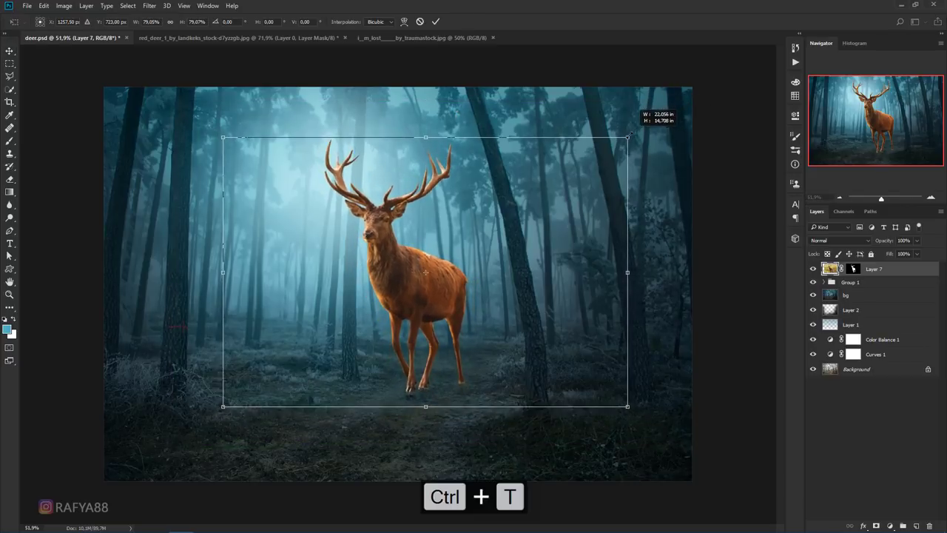
left_click_drag(563, 176, 561, 182)
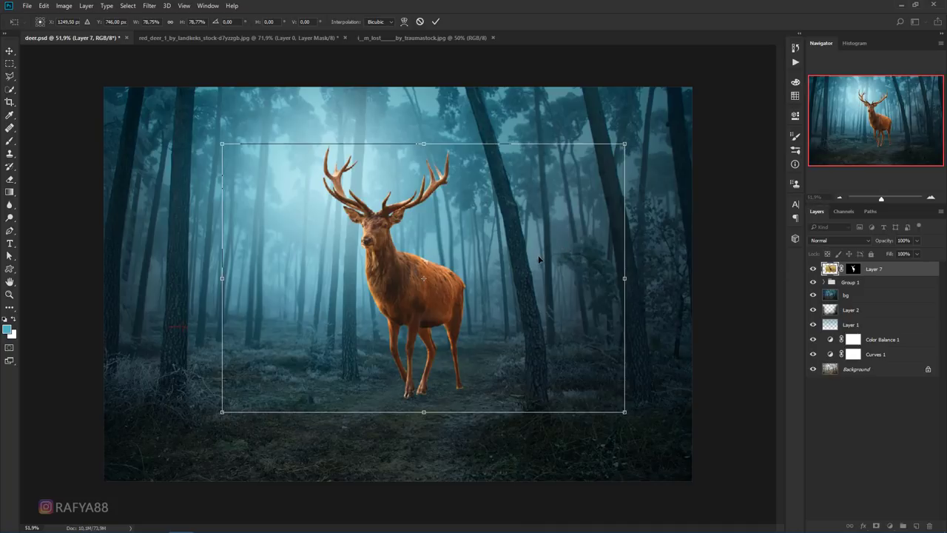
left_click_drag(538, 258, 542, 261)
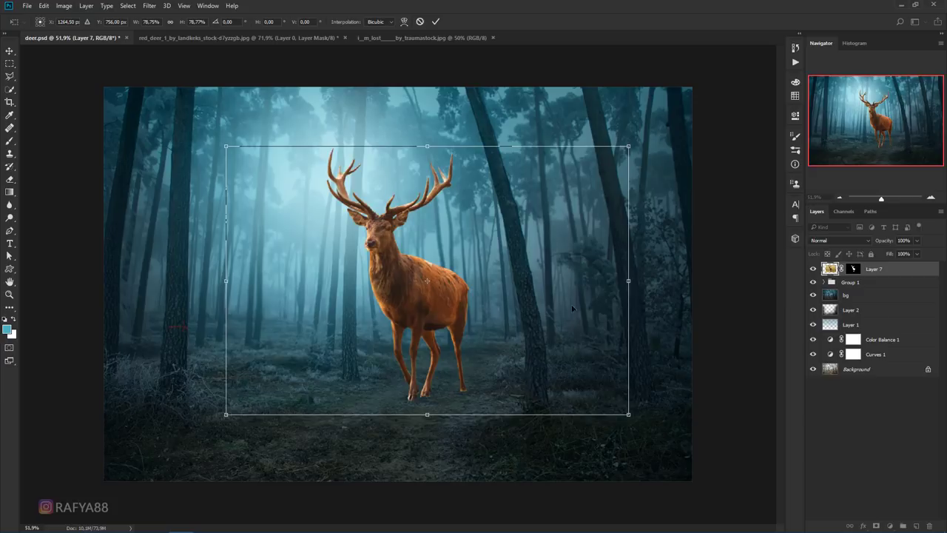
mouse_move(629, 414)
left_mouse_down()
mouse_move(578, 370)
mouse_move(598, 358)
left_mouse_up()
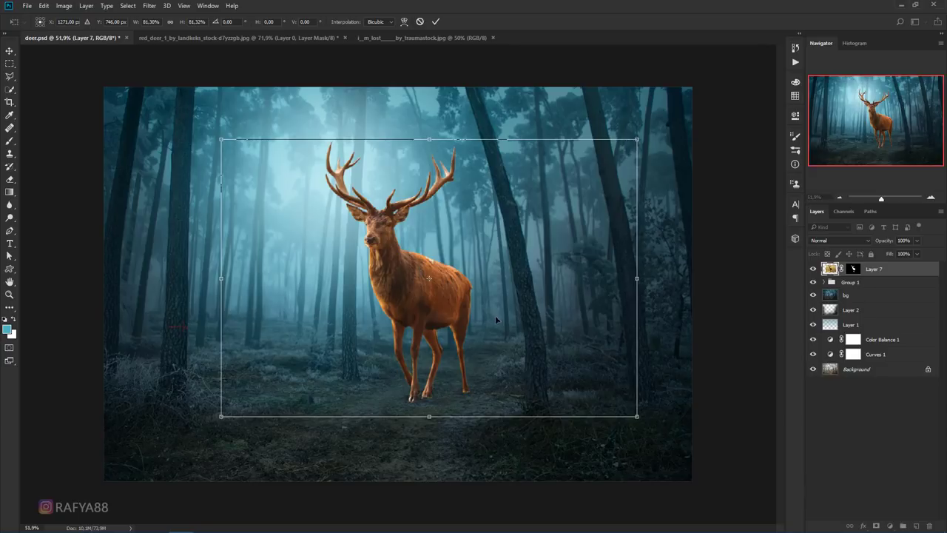
left_click_drag(495, 317, 502, 321)
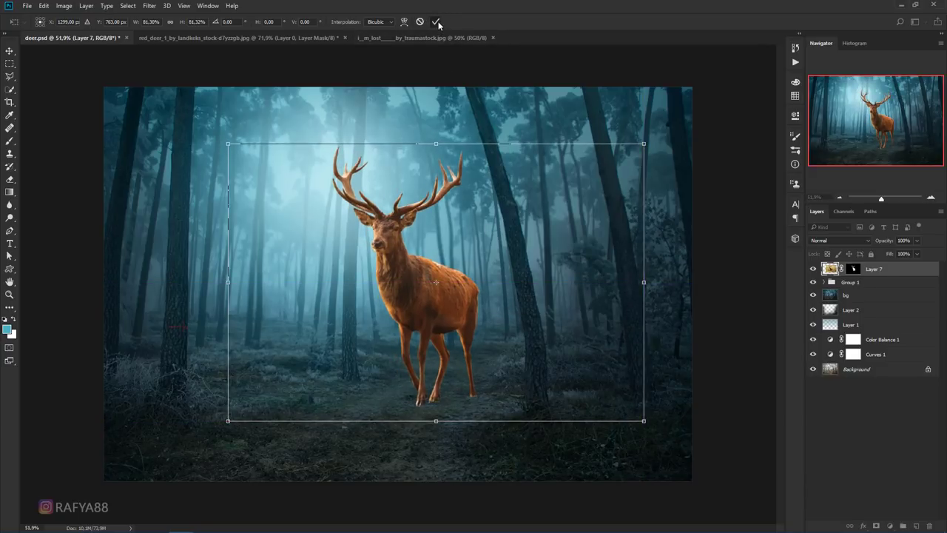
key("Return")
Rename the layer to 'deer' and nudge it slightly up and right
double_click(876, 270)
type("dee")
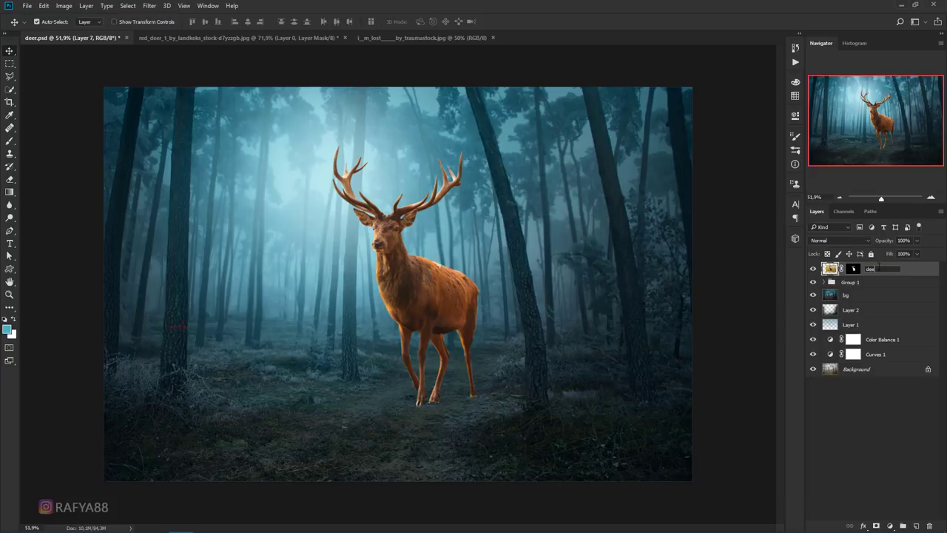
type("r")
key("Return")
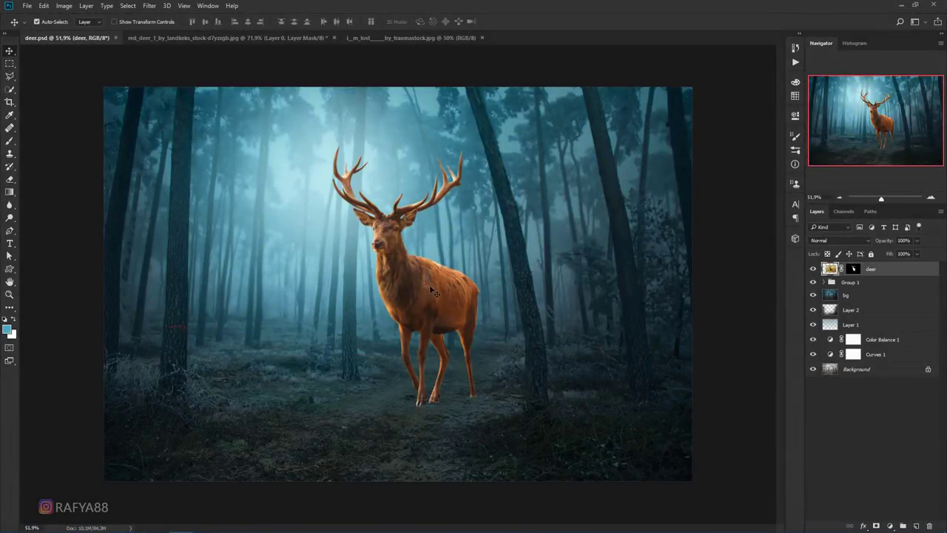
left_click_drag(430, 290, 433, 284)
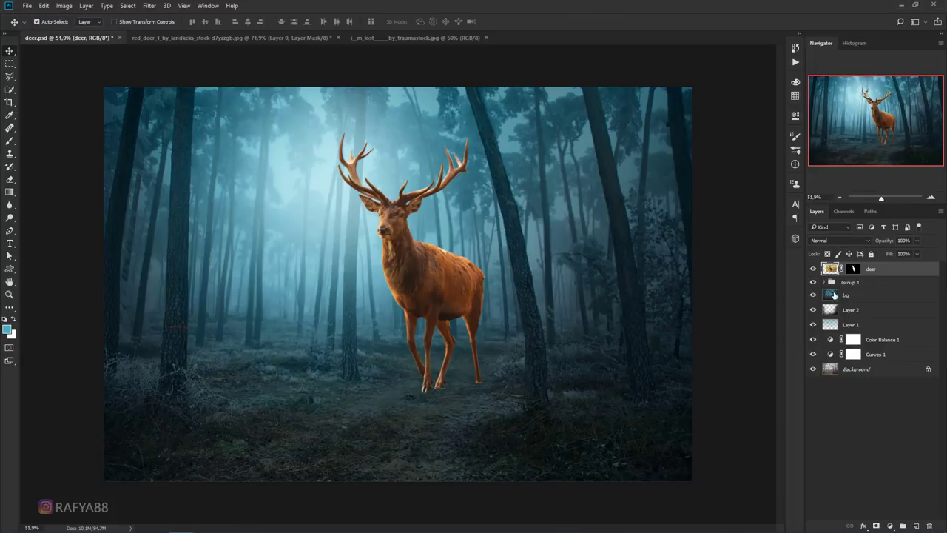
Add a Curves adjustment clipped to the deer, lowering its highlights and midtones
left_click(893, 526)
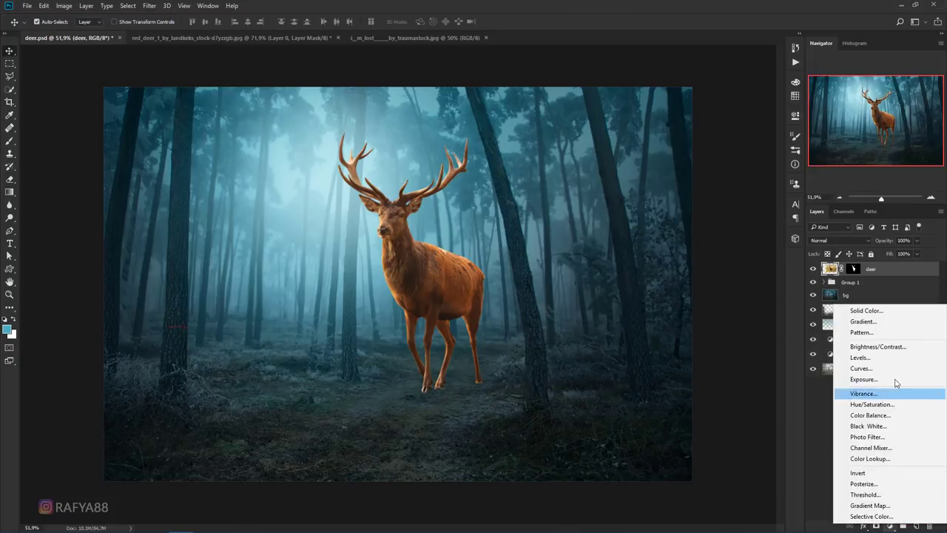
left_click(865, 368)
left_click(711, 339)
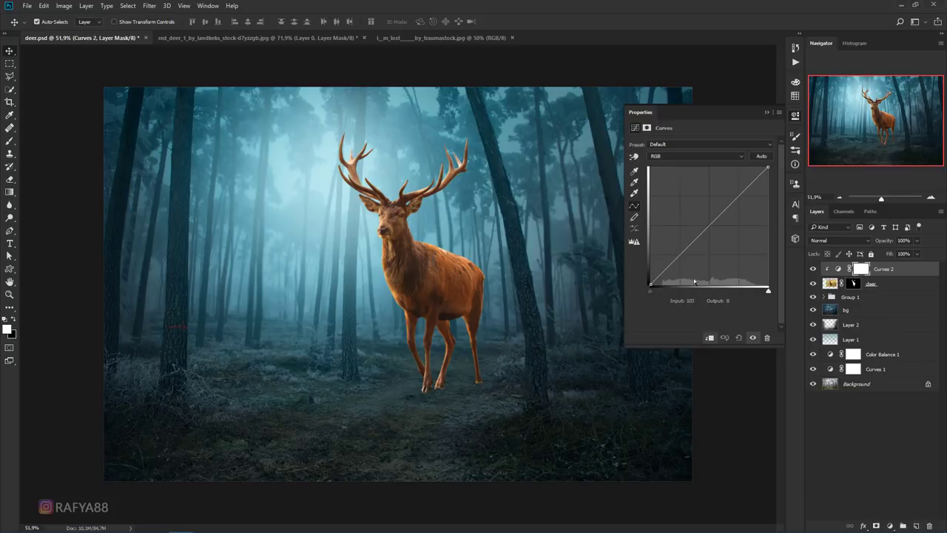
left_click_drag(768, 166, 768, 198)
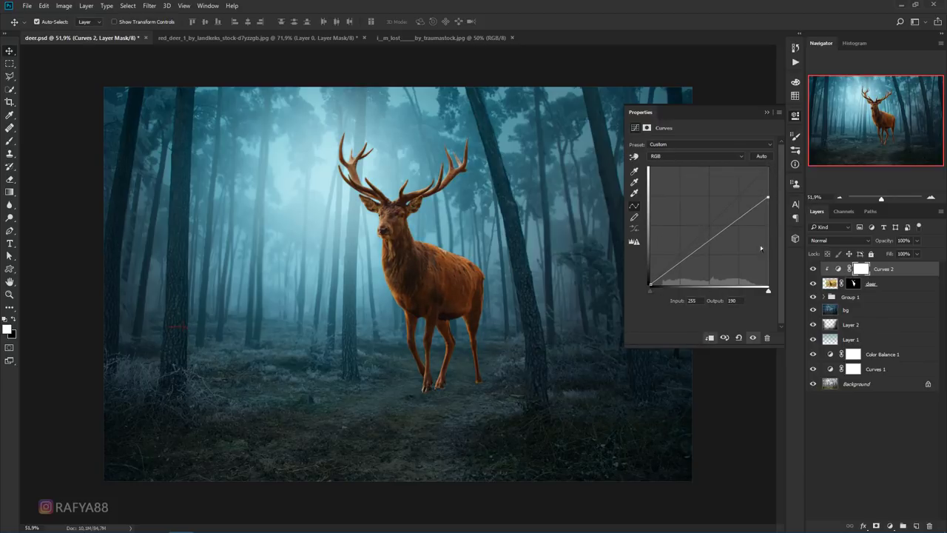
left_click_drag(696, 251, 697, 256)
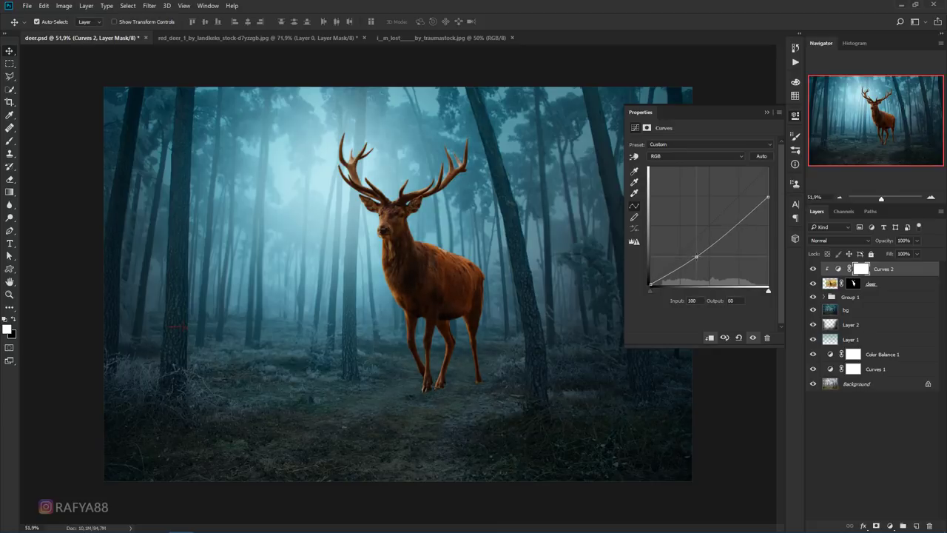
left_click(767, 113)
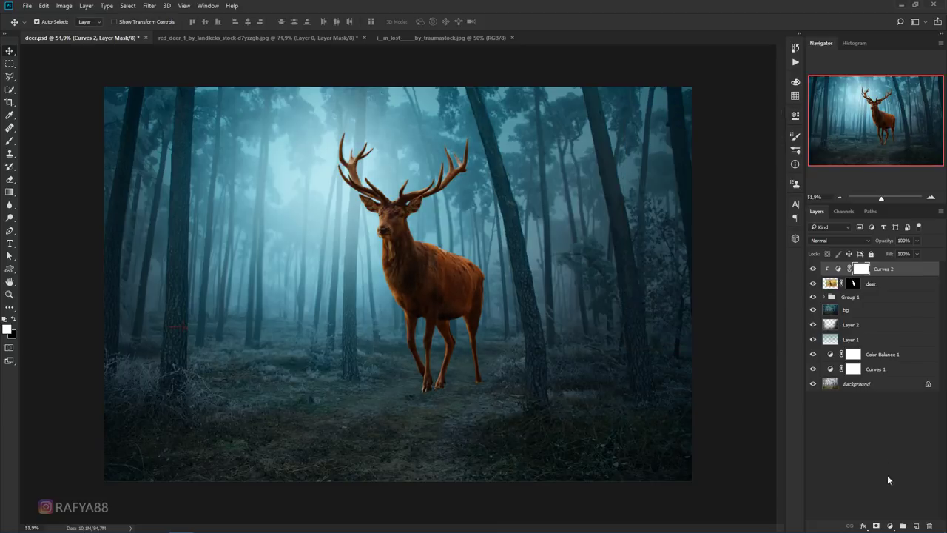
Add a clipped Hue/Saturation adjustment that reduces the deer's saturation
left_click(888, 526)
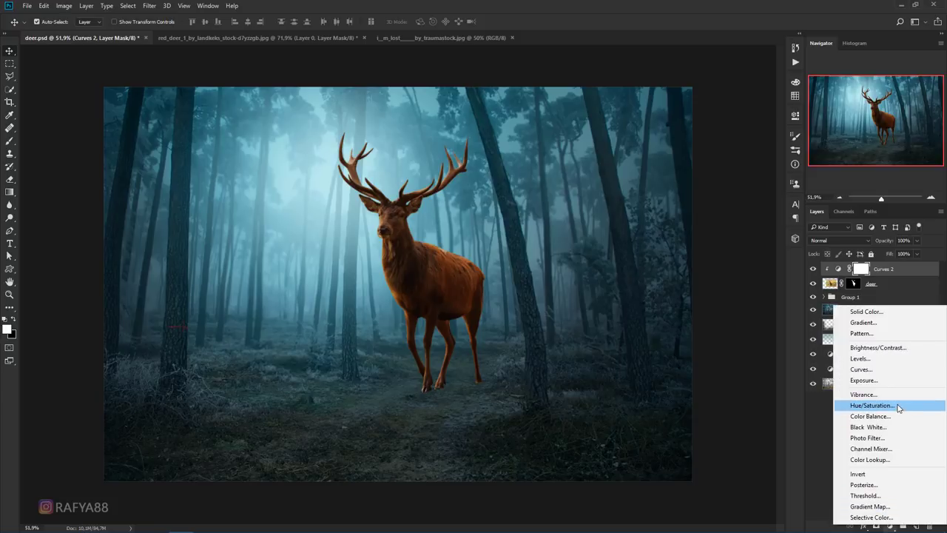
left_click(872, 405)
left_click(711, 339)
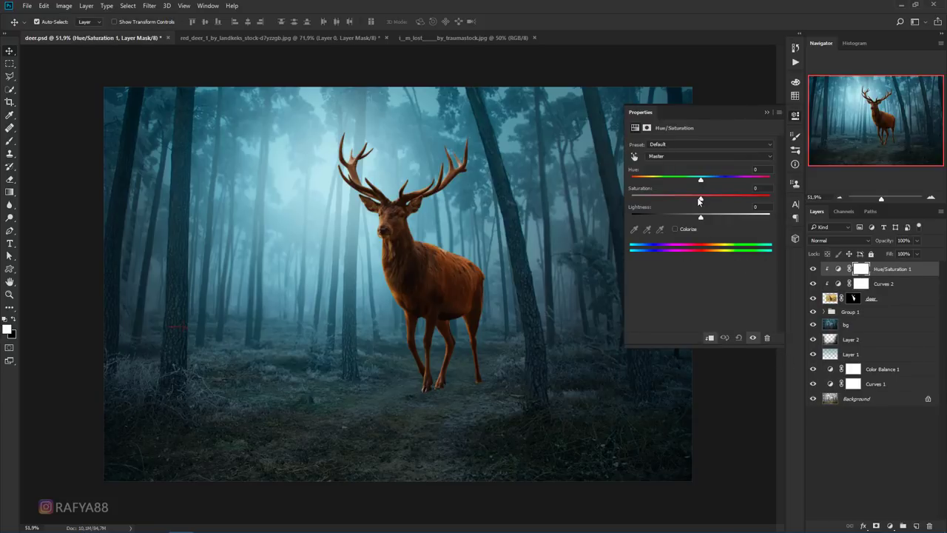
mouse_move(700, 199)
left_mouse_down()
mouse_move(660, 201)
mouse_move(679, 200)
left_mouse_up()
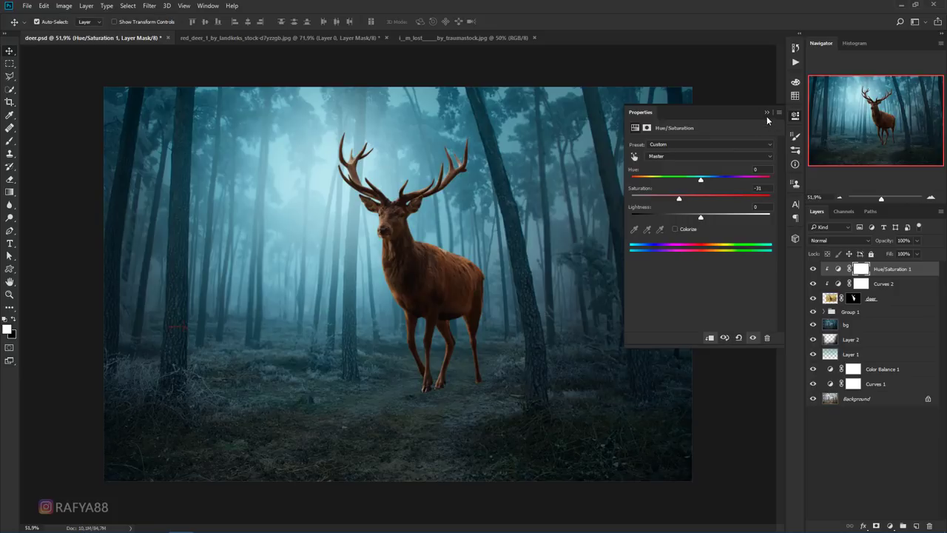
left_click(767, 114)
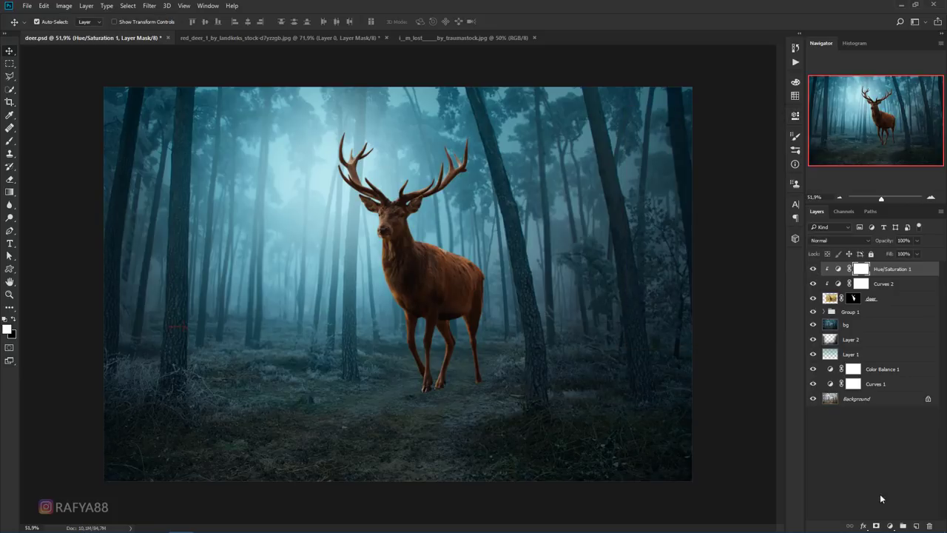
Add a clipped Color Balance adjustment pushing the deer's midtones toward cyan
left_click(890, 526)
left_click(913, 424)
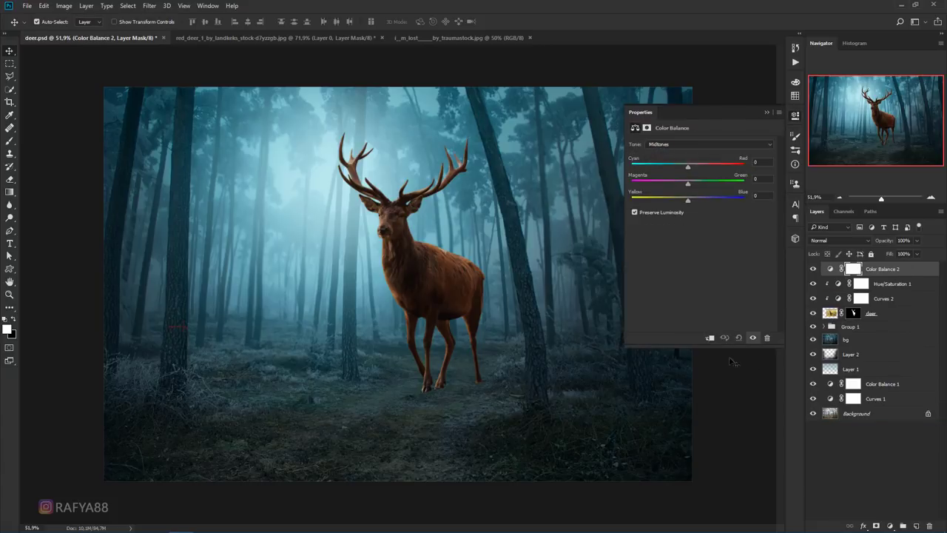
left_click(707, 340)
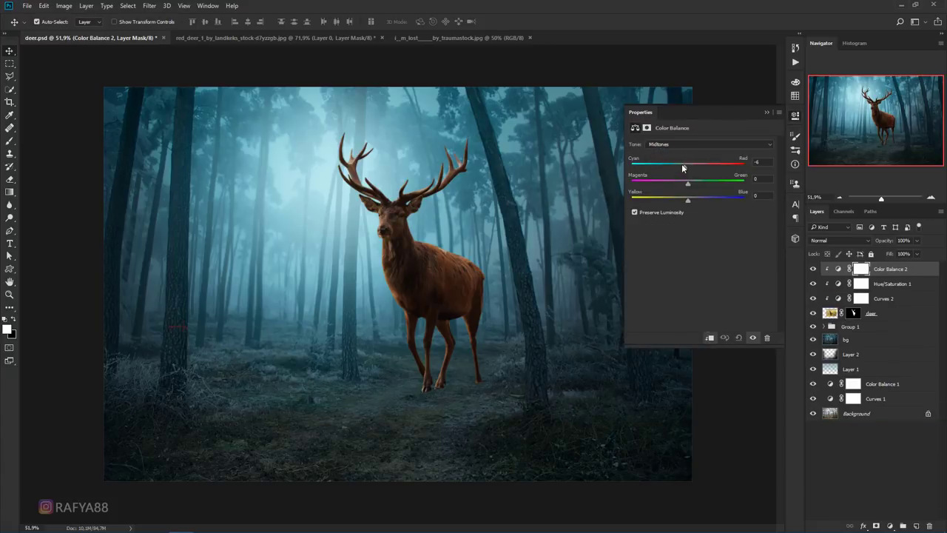
left_click_drag(682, 165, 677, 164)
Add a new layer clipped to the deer and fill it with 50% gray
left_click(765, 112)
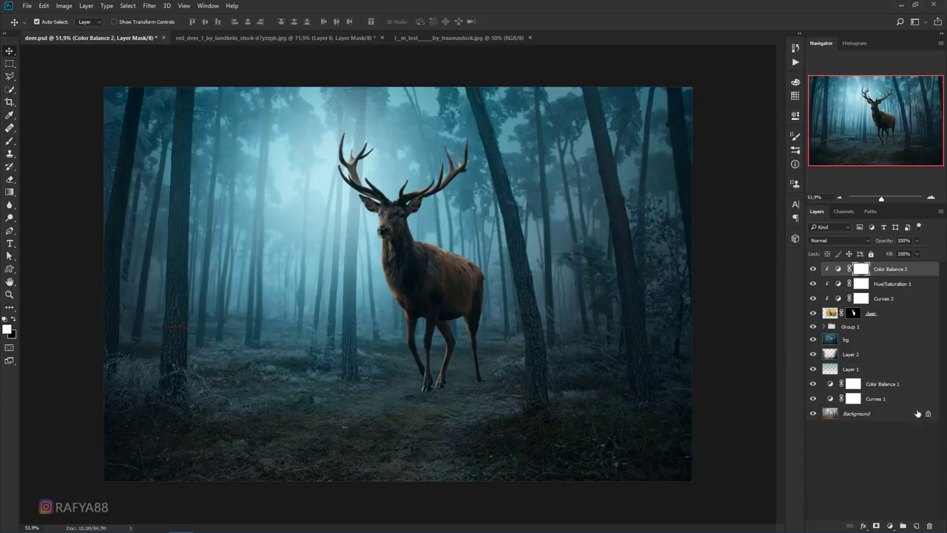
left_click(915, 525)
right_click(890, 270)
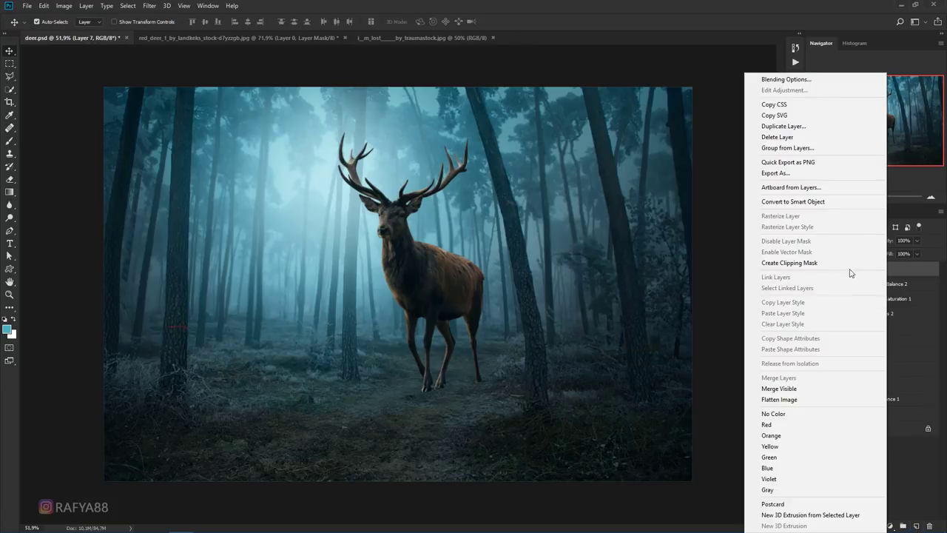
left_click(842, 260)
key("shift+F5")
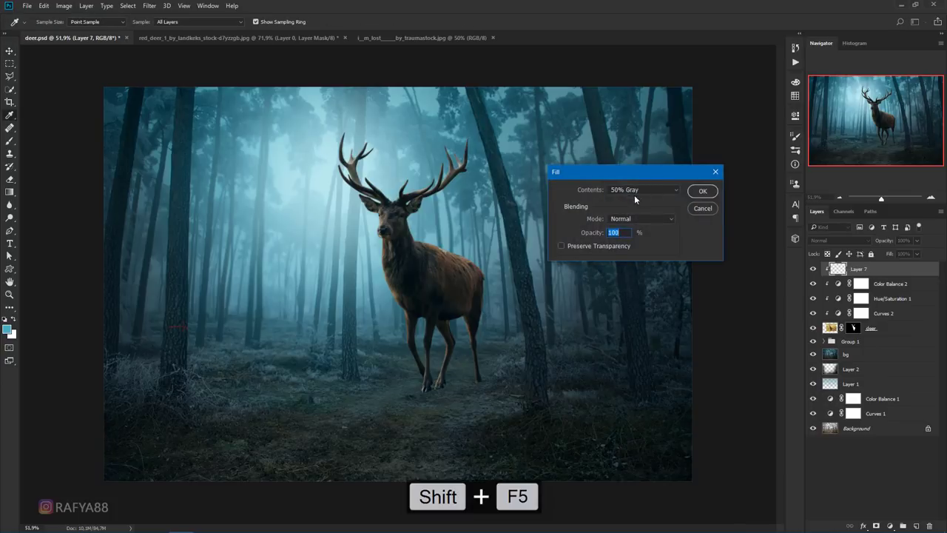
left_click(642, 189)
left_click(637, 259)
left_click(703, 191)
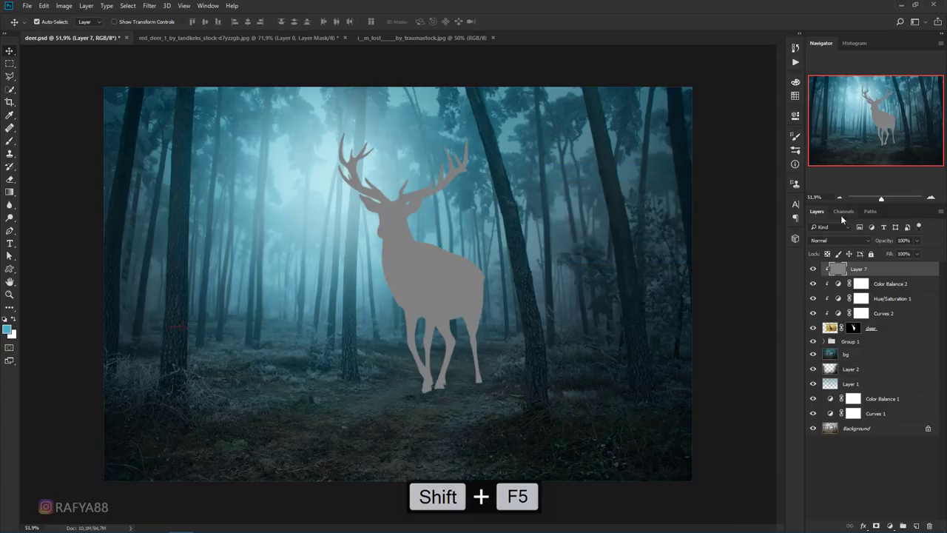
Set the gray layer's blend mode to Overlay and zoom in on the deer to 100%
key("v")
left_click(840, 240)
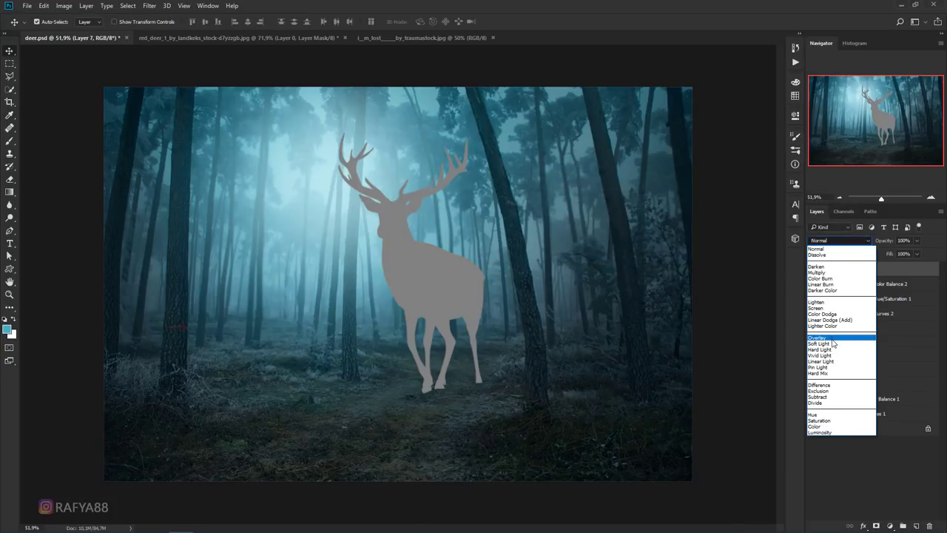
left_click(821, 337)
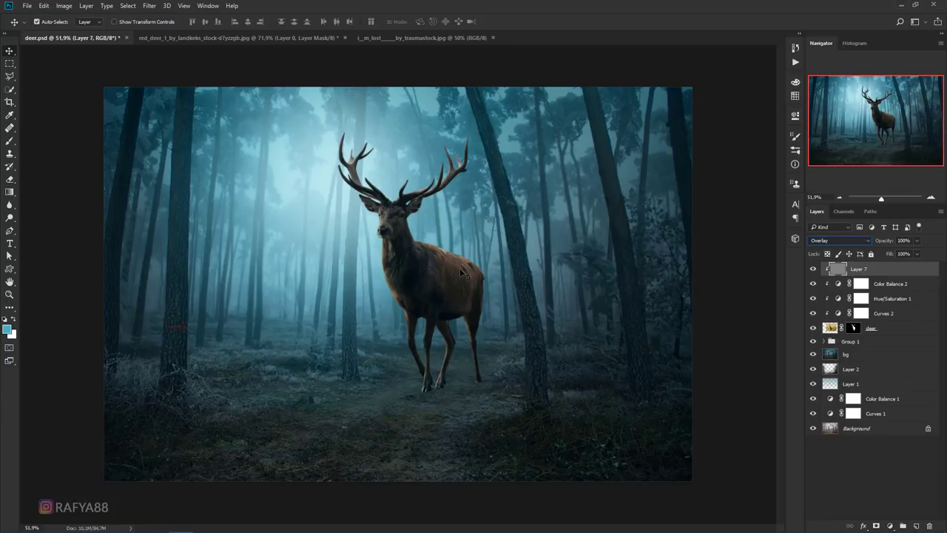
left_click(9, 294)
left_click_drag(419, 252, 409, 237)
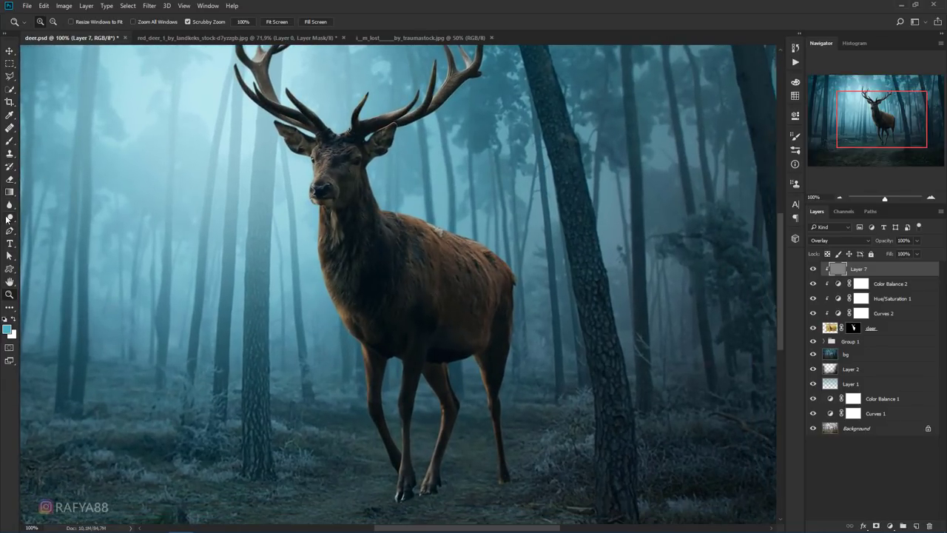
With the Burn tool, darken the inner tops of the deer's legs
left_click(7, 217)
right_click(12, 220)
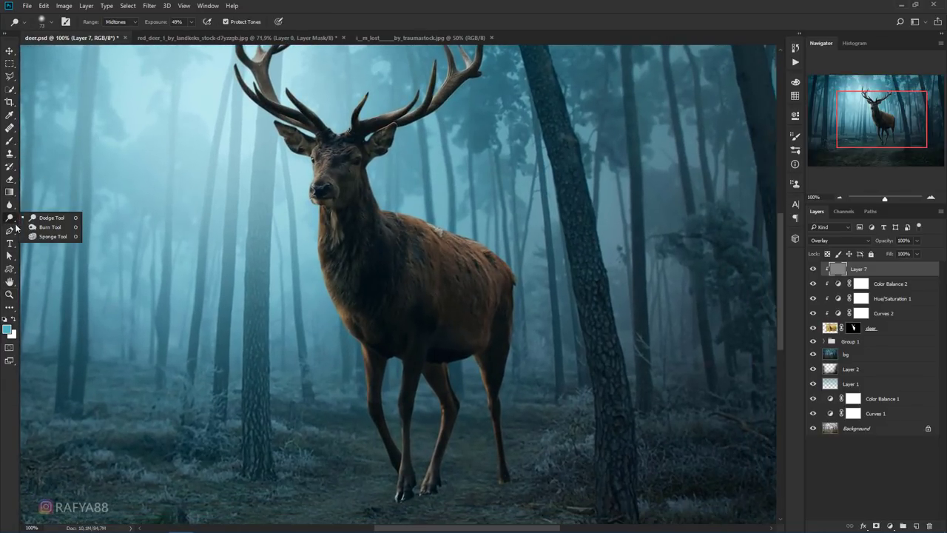
left_click(46, 227)
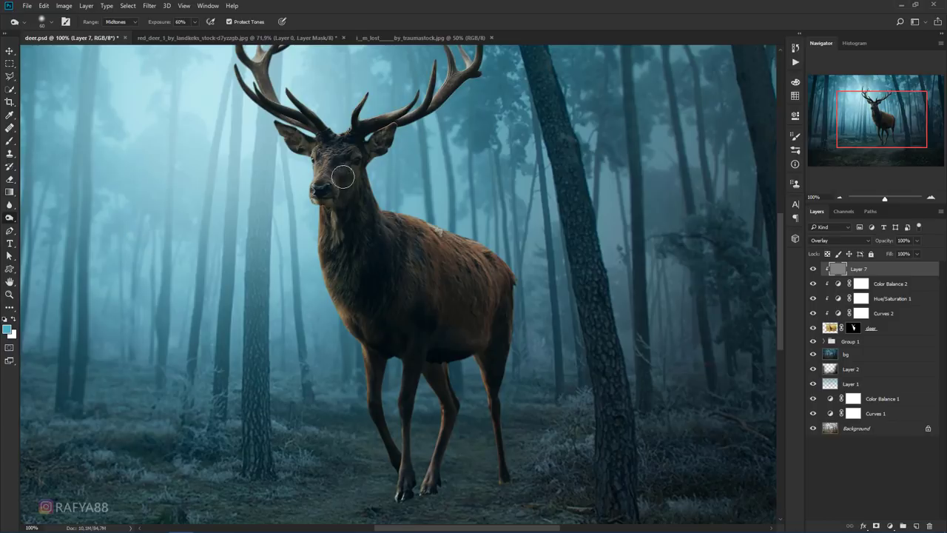
left_click_drag(415, 305, 359, 211)
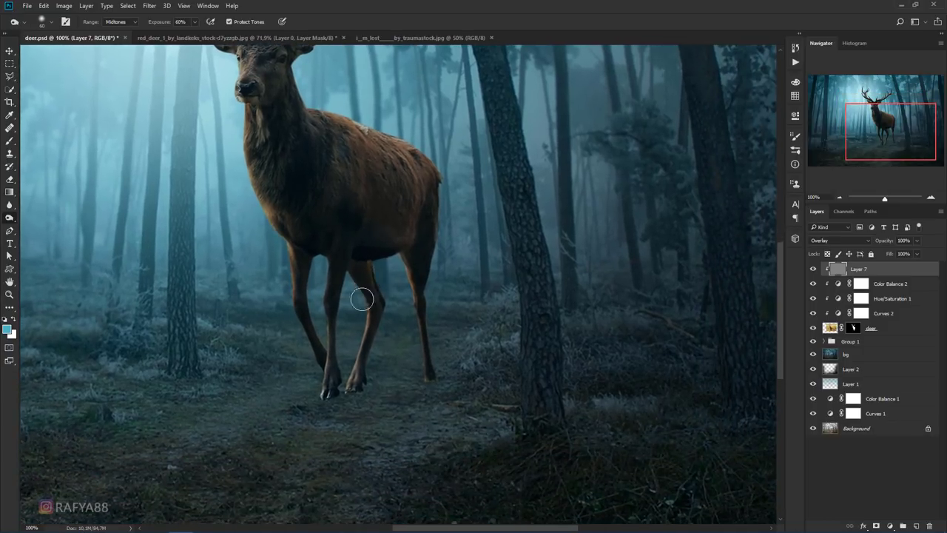
scroll(370, 292, "up", 2)
scroll(373, 311, "up", 2)
scroll(376, 329, "up", 2)
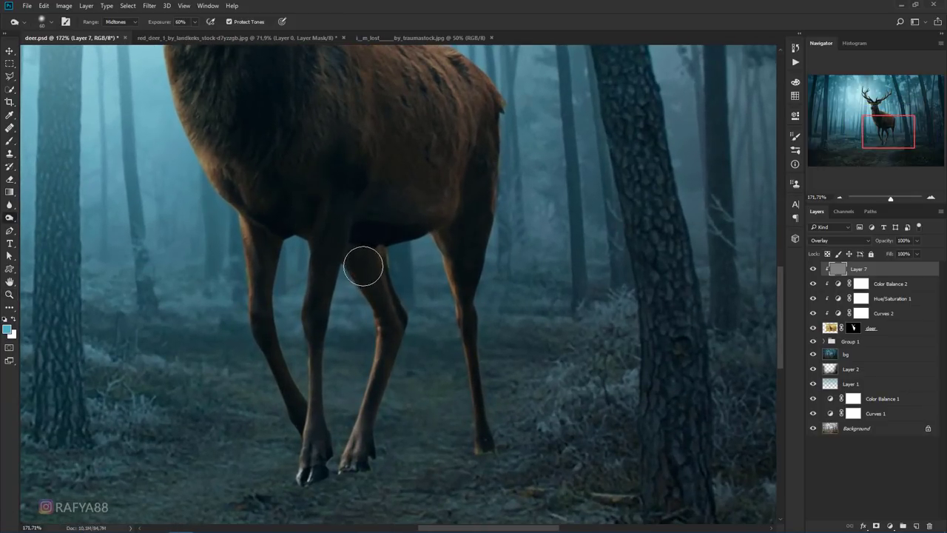
mouse_move(363, 266)
left_mouse_down()
mouse_move(367, 258)
mouse_move(377, 276)
mouse_move(368, 271)
left_mouse_up()
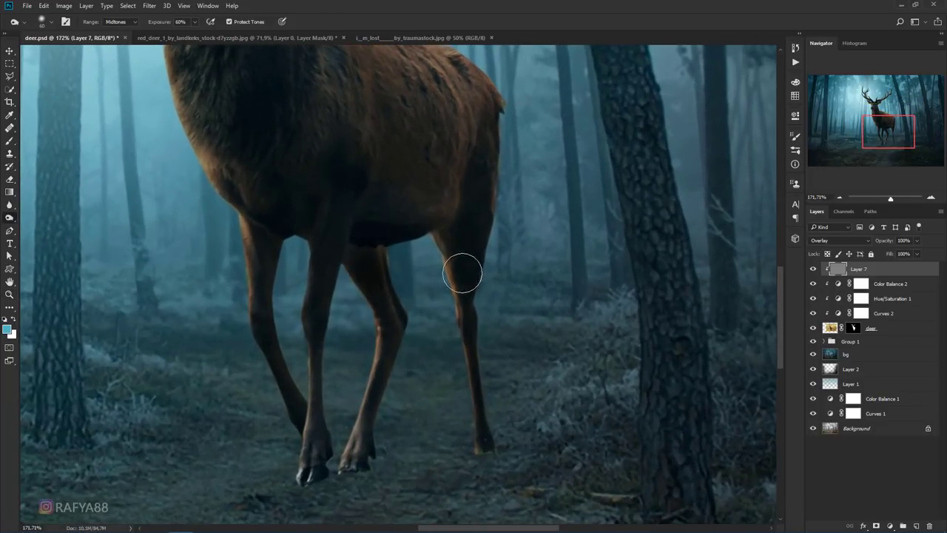
Set the burn exposure to 34% and darken the back leg from belly to hoof
right_click(444, 231)
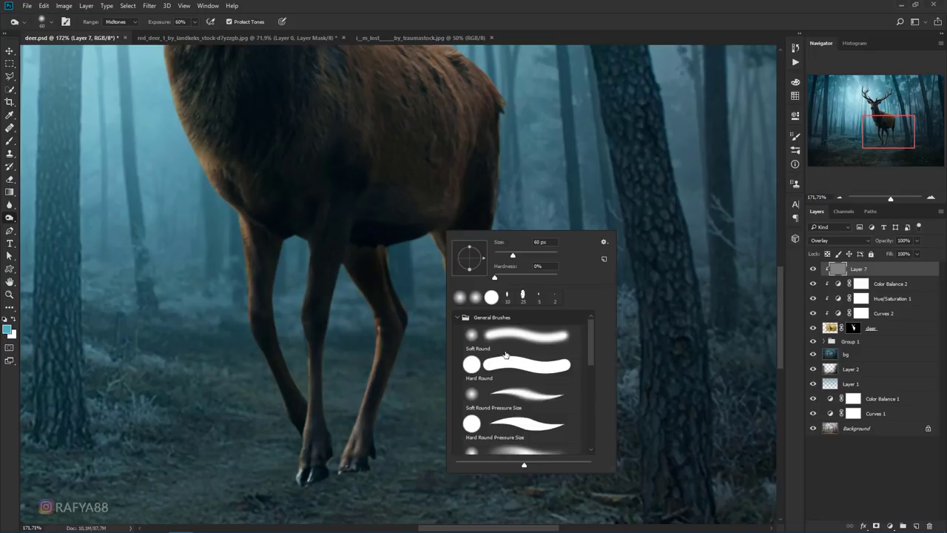
left_click(525, 16)
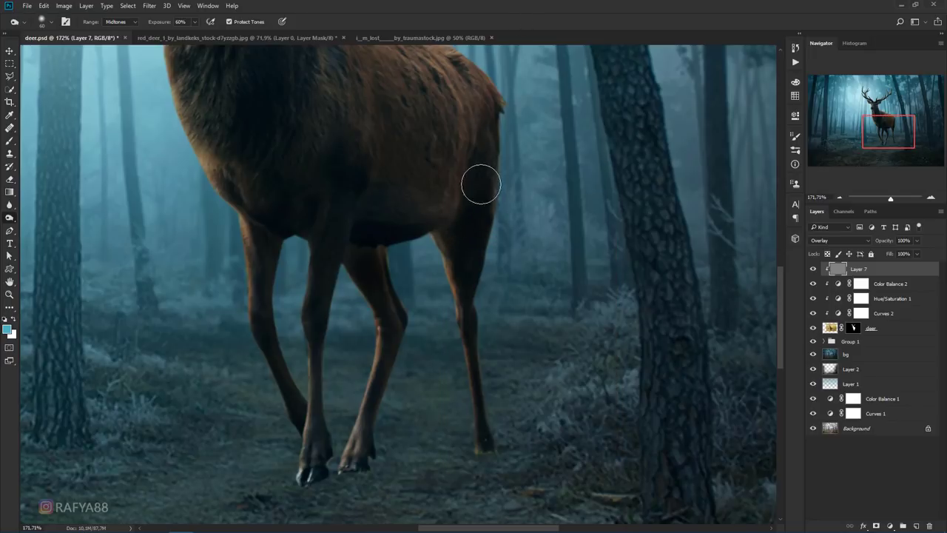
left_click(162, 21)
left_click_drag(154, 22, 156, 21)
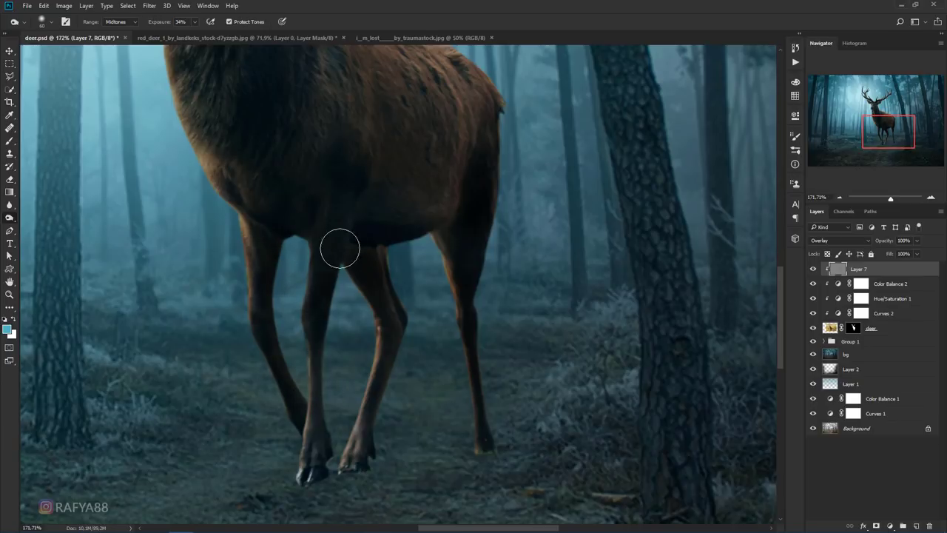
mouse_move(397, 254)
left_mouse_down()
mouse_move(406, 345)
mouse_move(360, 470)
left_mouse_up()
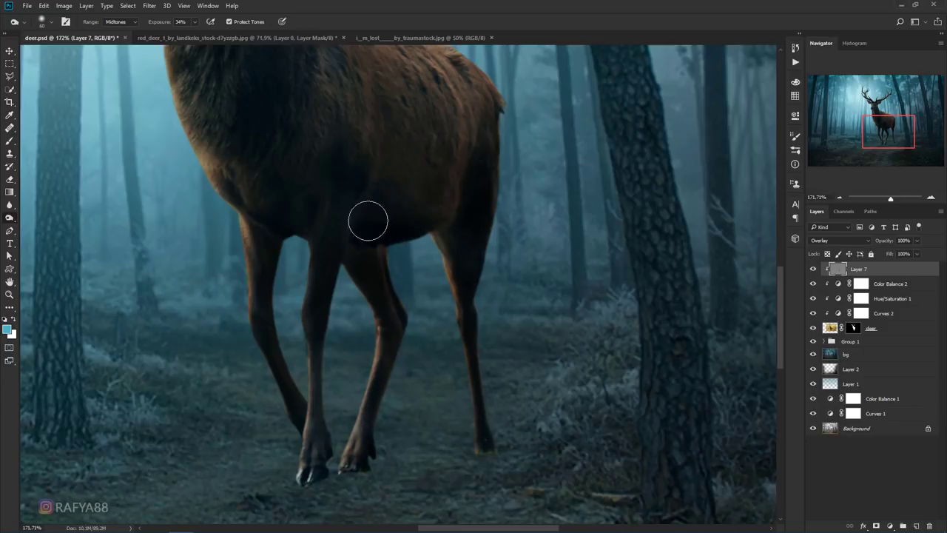
Darken the deer's rear belly and flank
left_click_drag(401, 180, 409, 274)
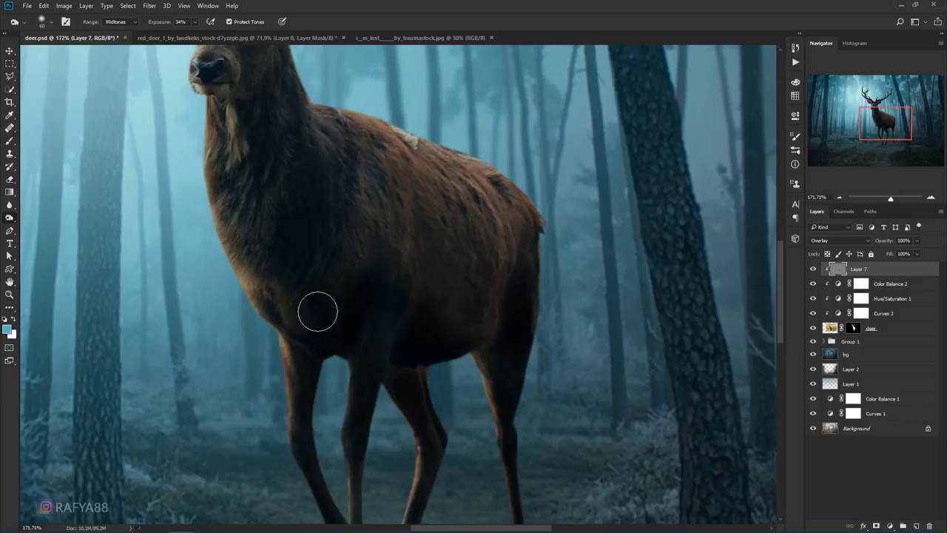
left_click_drag(417, 271, 408, 286)
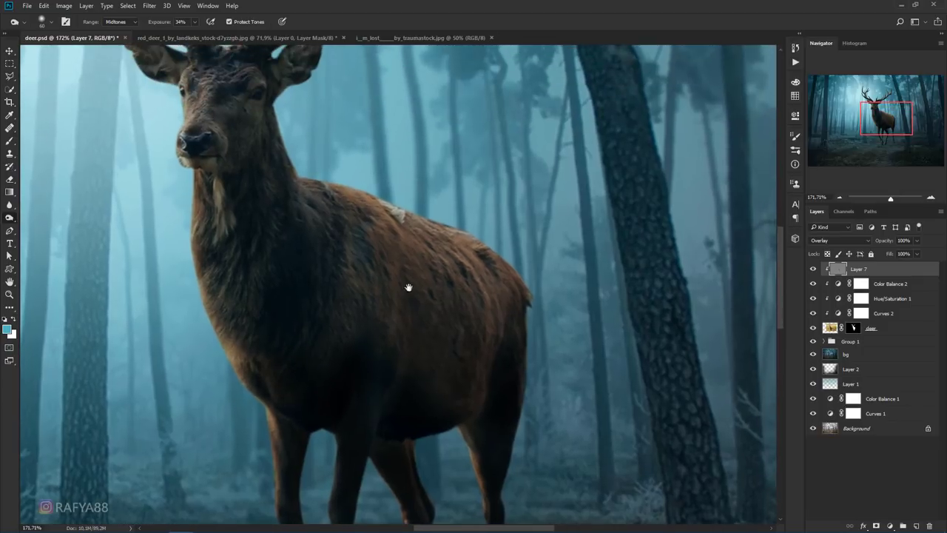
mouse_move(500, 316)
left_mouse_down()
mouse_move(499, 351)
mouse_move(481, 344)
mouse_move(418, 392)
mouse_move(462, 401)
left_mouse_up()
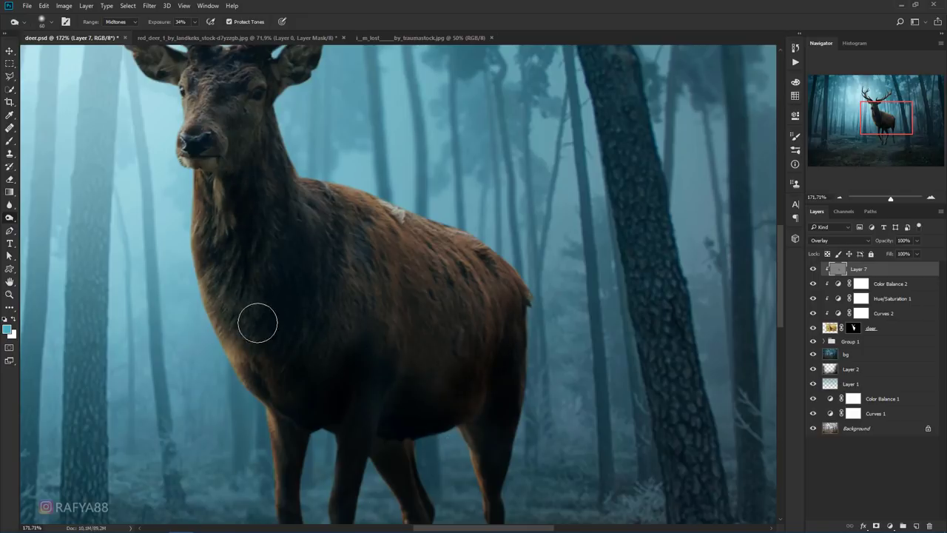
scroll(266, 321, "up", 3)
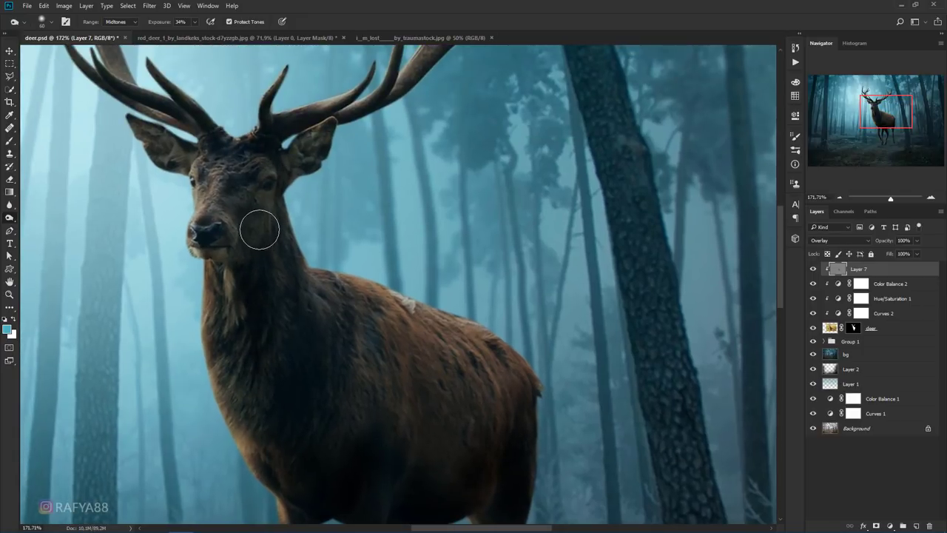
mouse_move(361, 264)
left_mouse_down()
mouse_move(346, 221)
mouse_move(342, 142)
left_mouse_up()
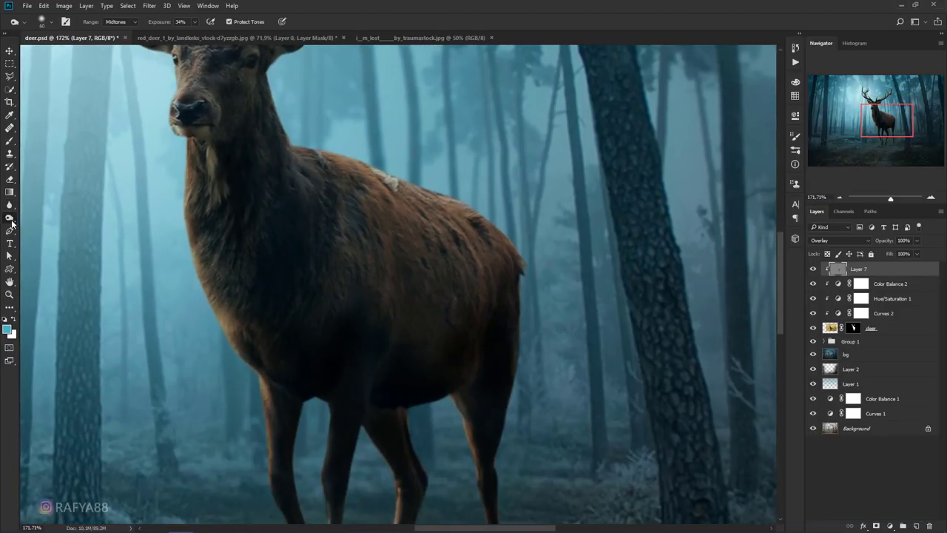
With a smaller Dodge brush, brighten the right hind leg and compare the gray layer on and off
right_click(10, 218)
left_click(49, 227)
scroll(298, 260, "down", 3)
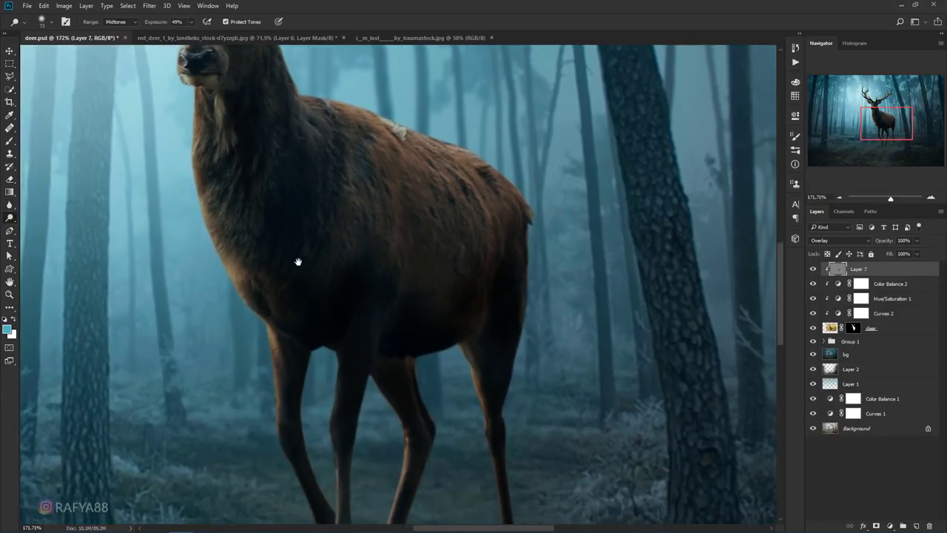
scroll(272, 400, "down", 2)
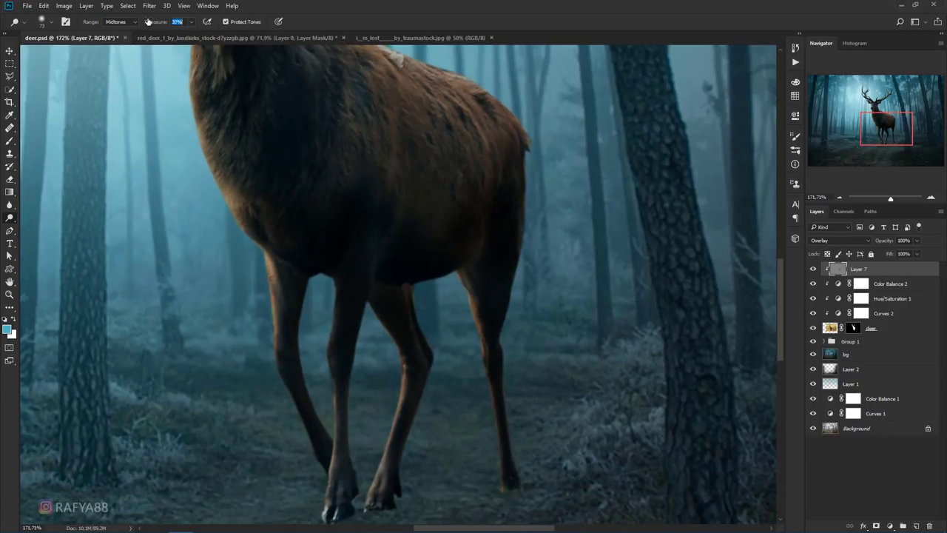
key("bracketleft")
key("bracketleft")
key("bracketleft")
key("bracketleft")
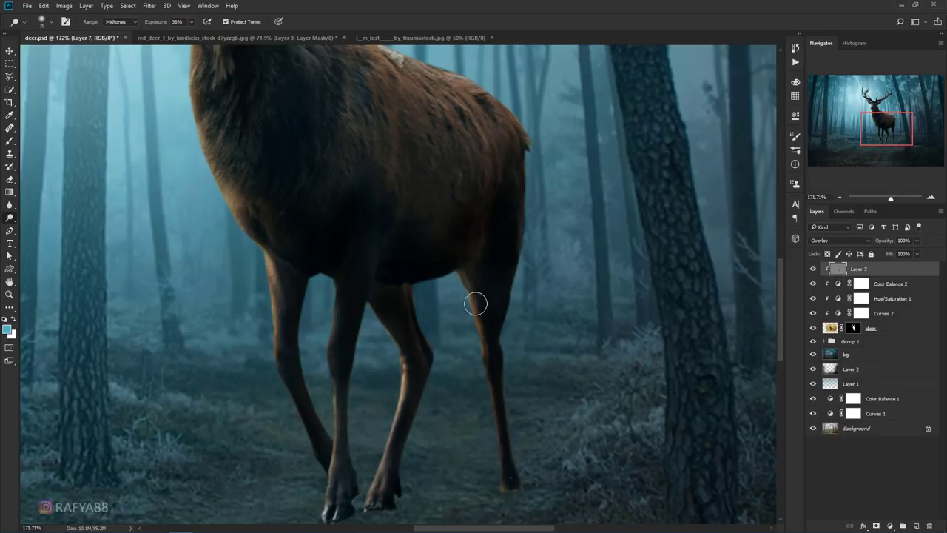
left_click_drag(475, 305, 484, 495)
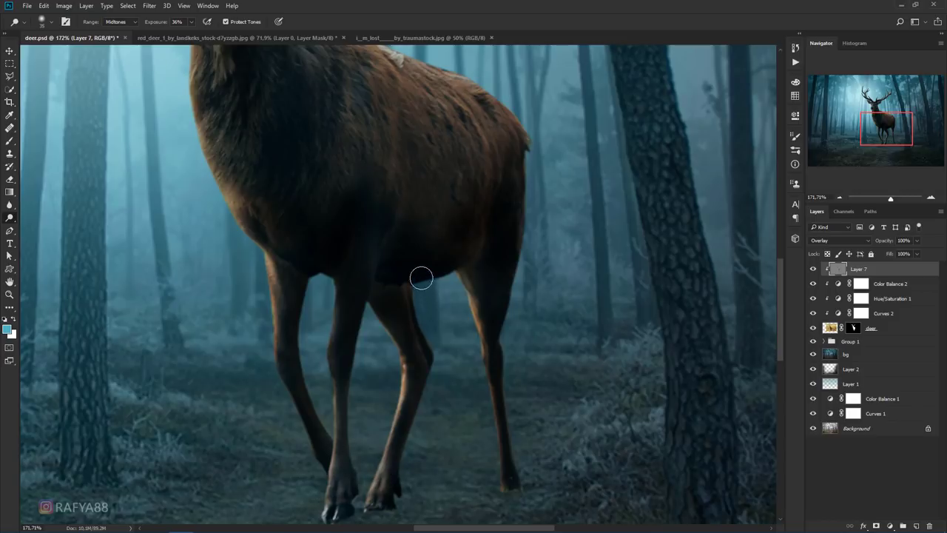
left_click(813, 269)
Lighten both antlers and their tines down to the base
left_click_drag(448, 239, 491, 422)
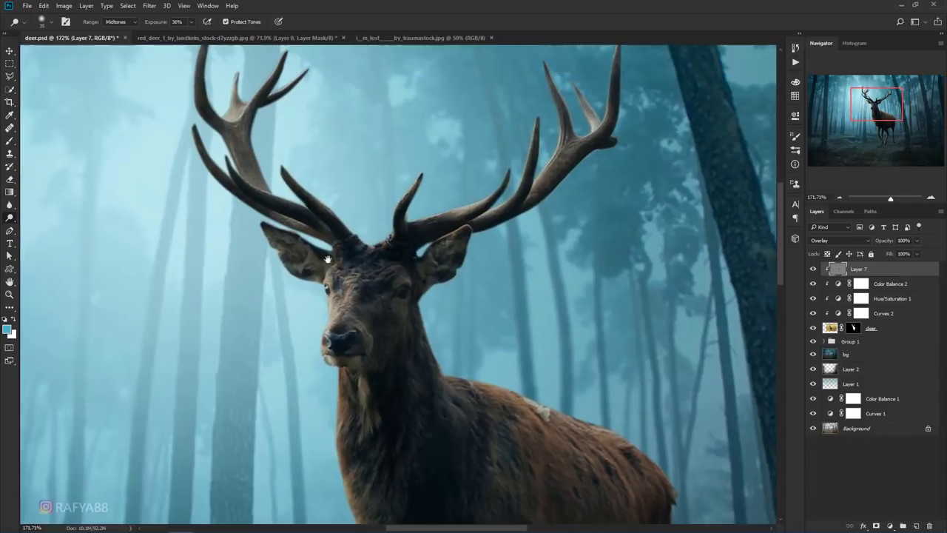
left_click_drag(219, 169, 331, 344)
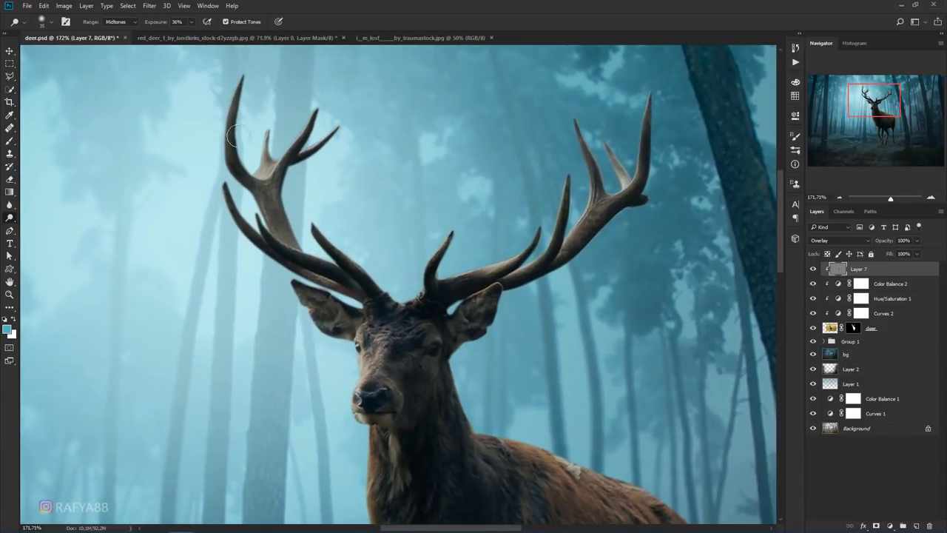
left_click_drag(233, 135, 378, 264)
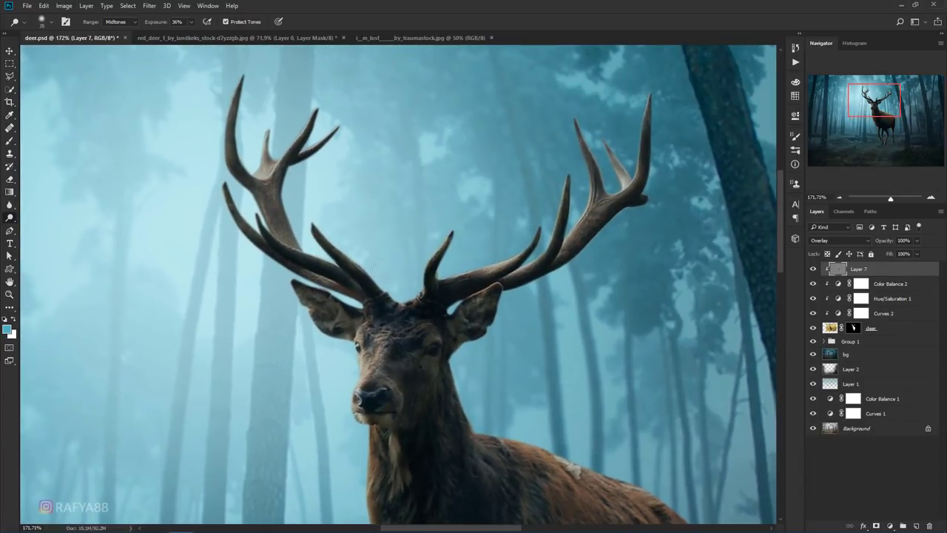
left_click_drag(538, 222, 627, 150)
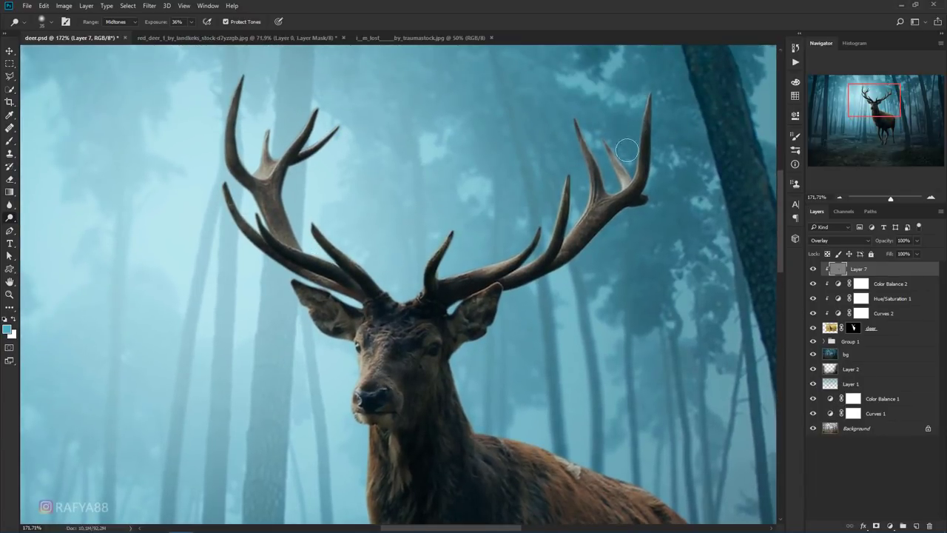
left_click_drag(315, 257, 295, 199)
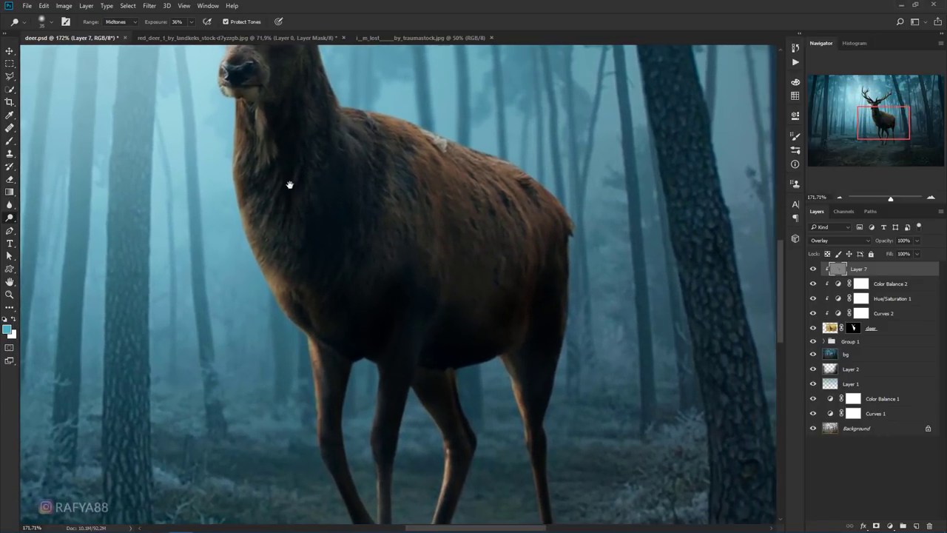
left_click_drag(353, 270, 387, 333)
left_click_drag(320, 223, 342, 276)
Add Layer 8 and set the background colour to pale blue #e0f8ff
left_click(916, 526)
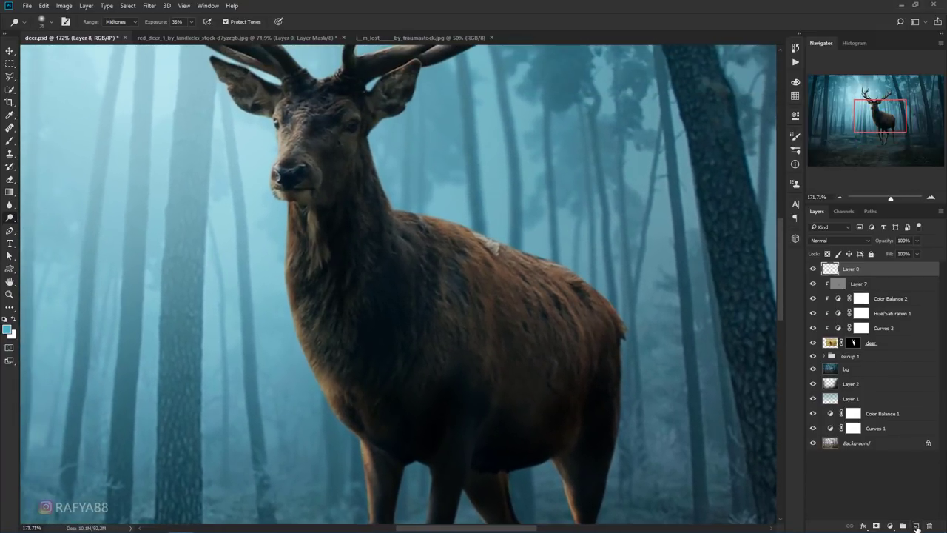
left_click(8, 141)
left_click(11, 333)
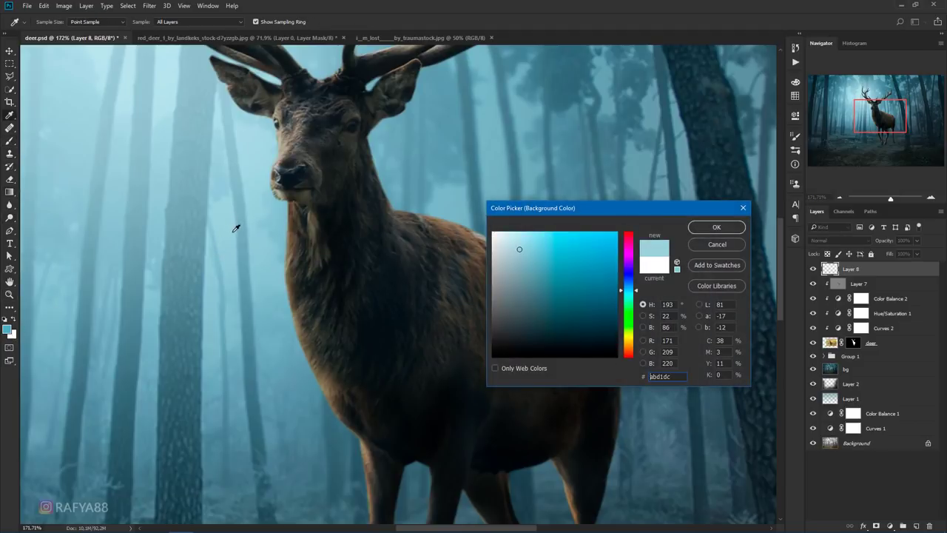
left_click_drag(518, 246, 504, 232)
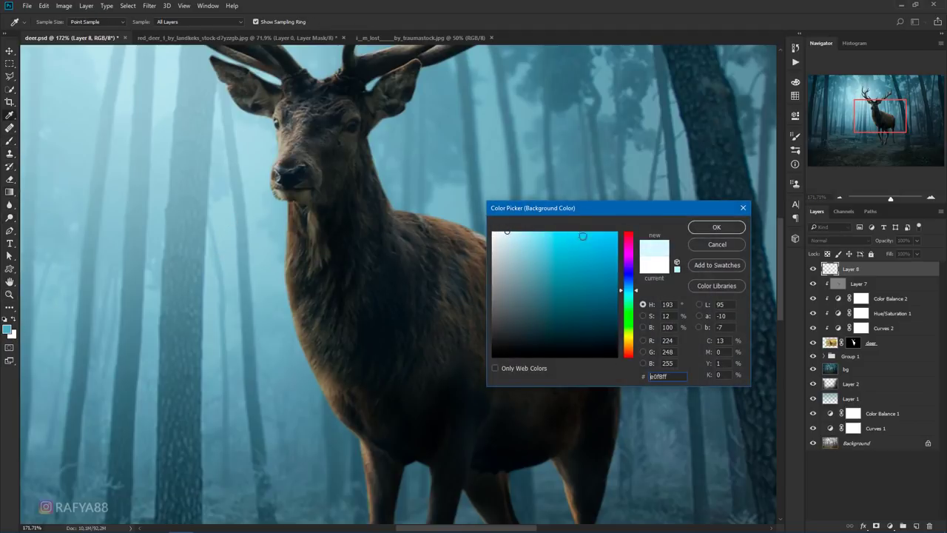
left_click(708, 232)
Choose the Soft Round Pressure Size brush and shrink it from 1000 to about 125 px
right_click(419, 269)
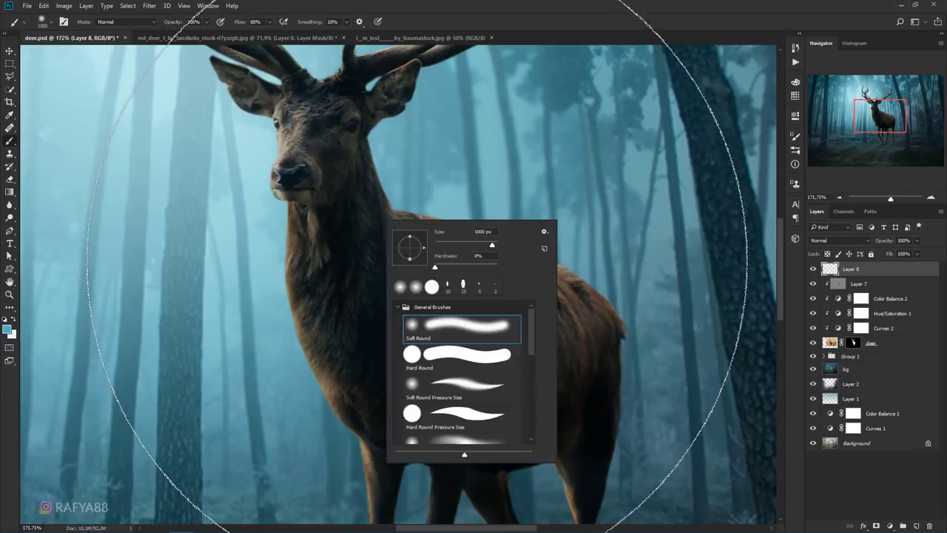
left_click(446, 381)
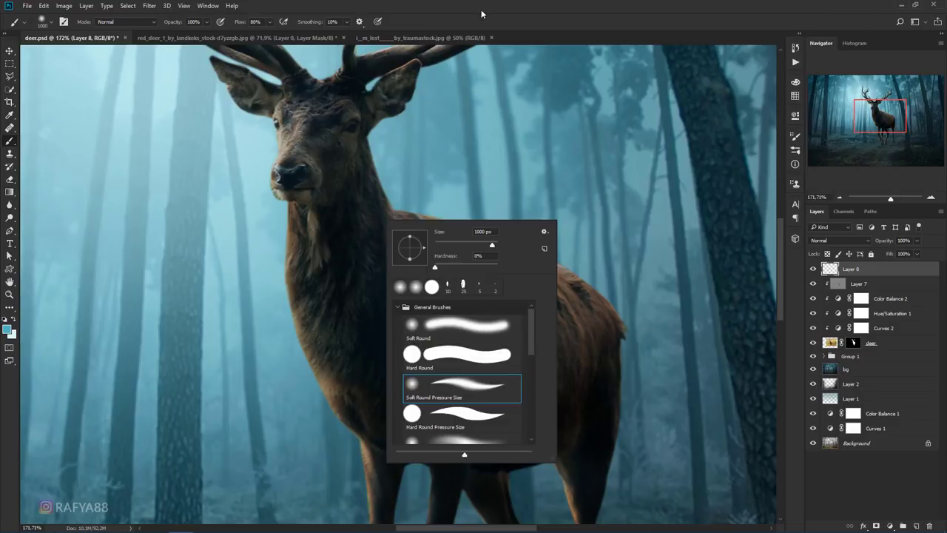
key("Return")
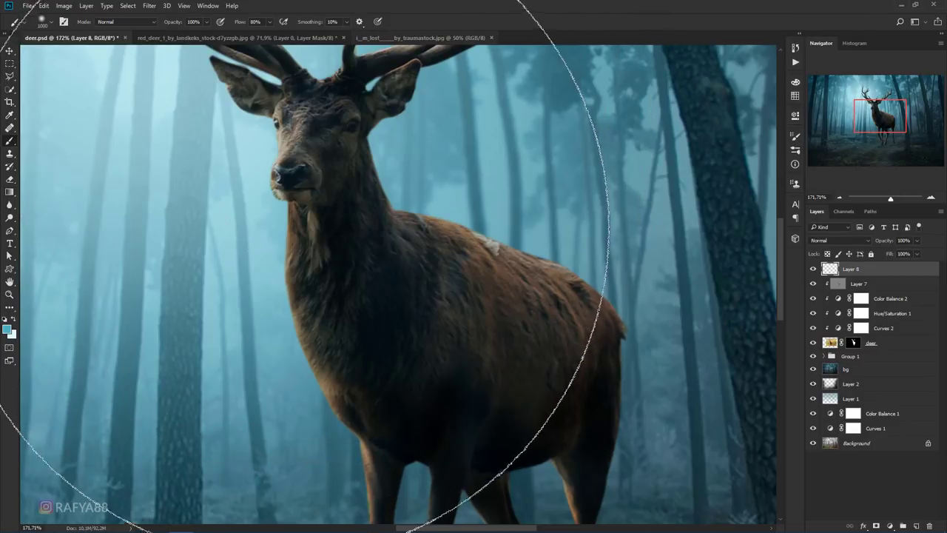
key("bracketleft")
key("bracketleft")
key("bracketleft")
key("bracketleft")
key("bracketleft")
key("bracketleft")
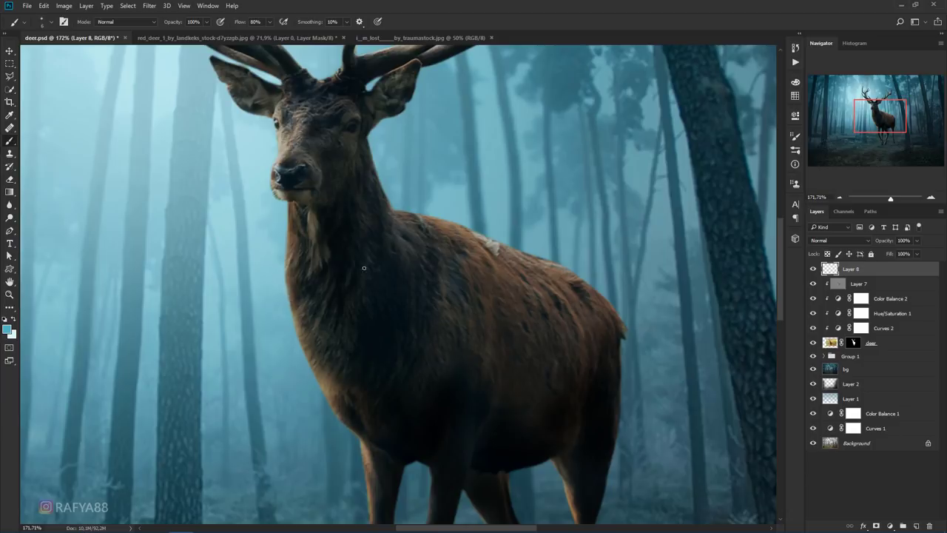
Zoom to 200% on the deer's neck and set the foreground colour to ddf6ff
left_click(932, 198)
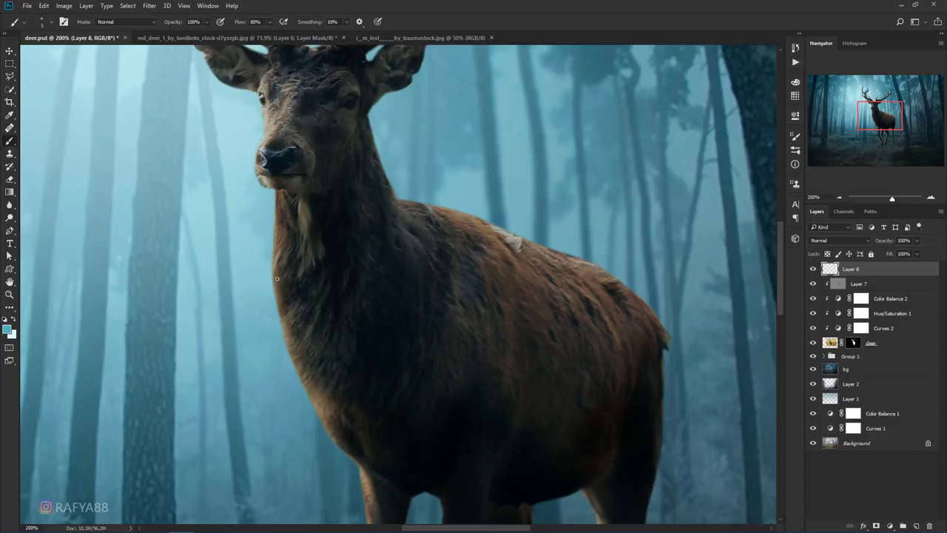
left_click_drag(275, 221, 294, 211)
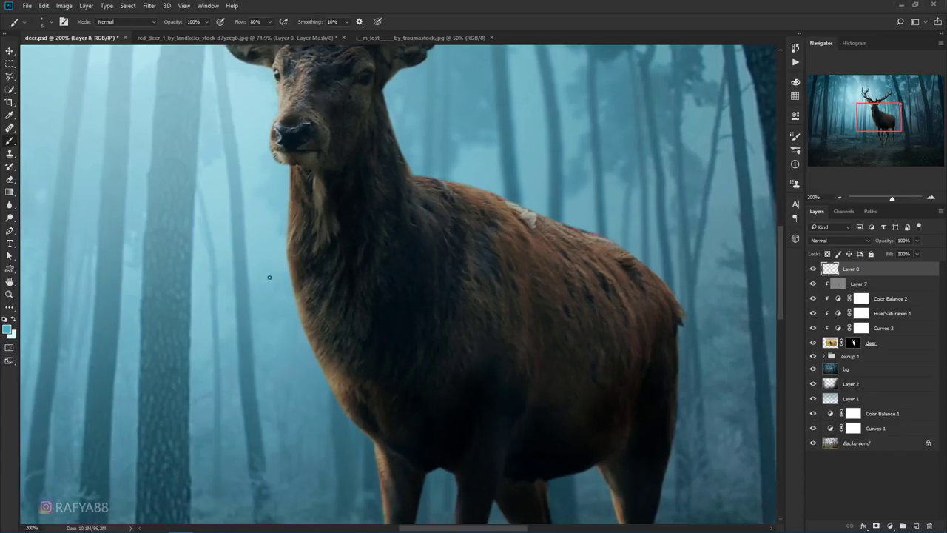
key("ctrl+z")
left_click(9, 329)
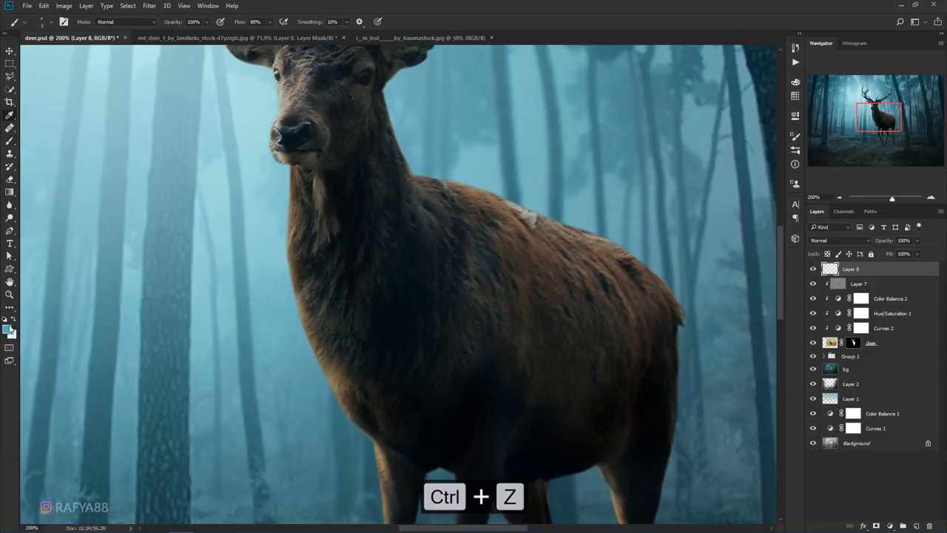
left_click(508, 232)
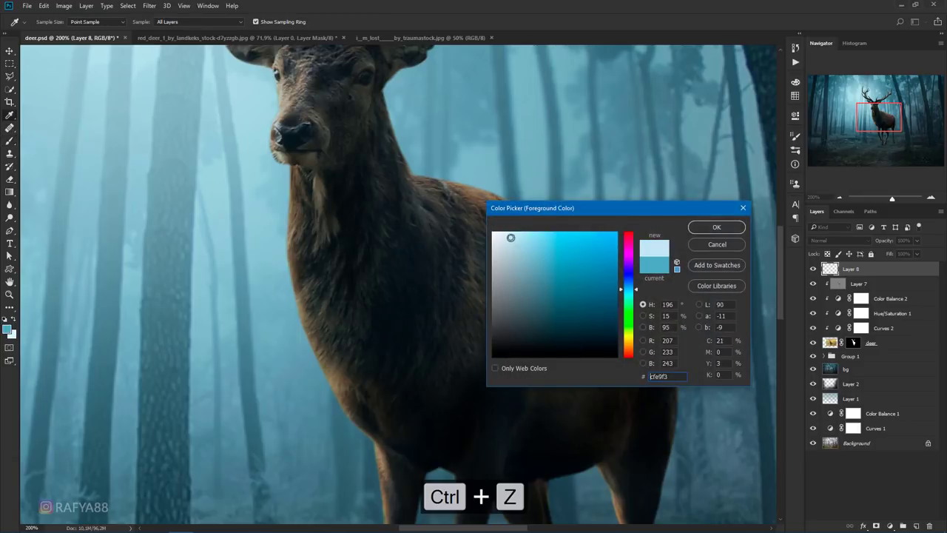
left_click(716, 227)
key("b")
Undo the stray stroke and paint a faint pale-blue rim along the neck edge
key("ctrl+z")
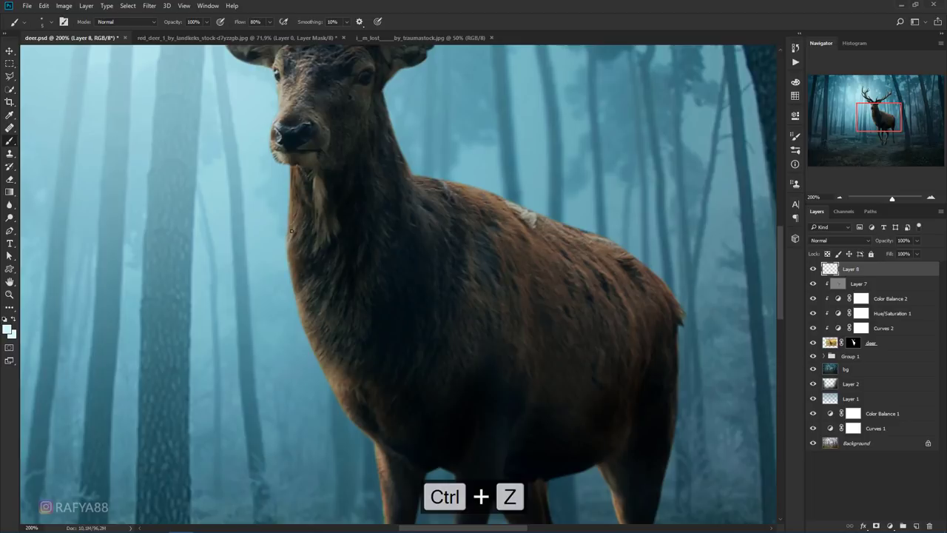
scroll(357, 202, "up", 3)
key("alt+space")
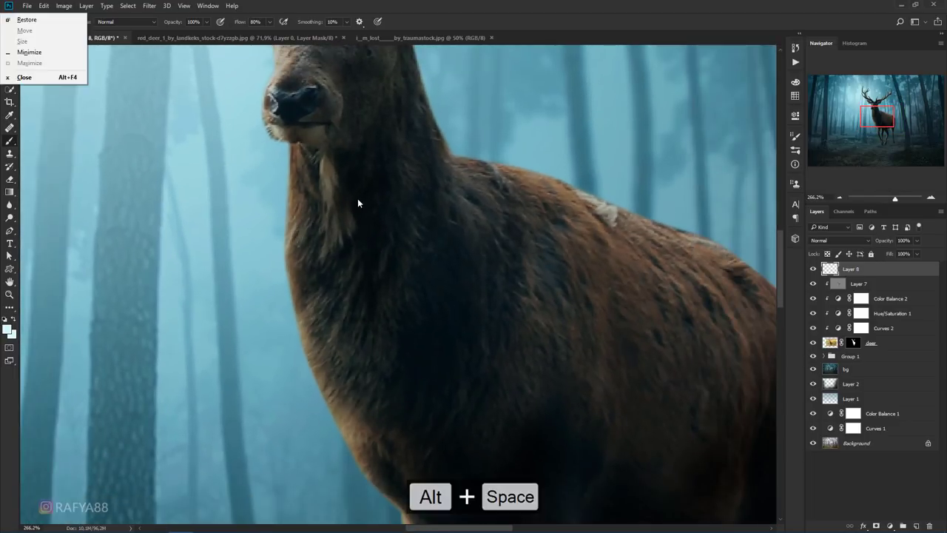
left_click(305, 175)
left_click_drag(314, 160, 330, 224)
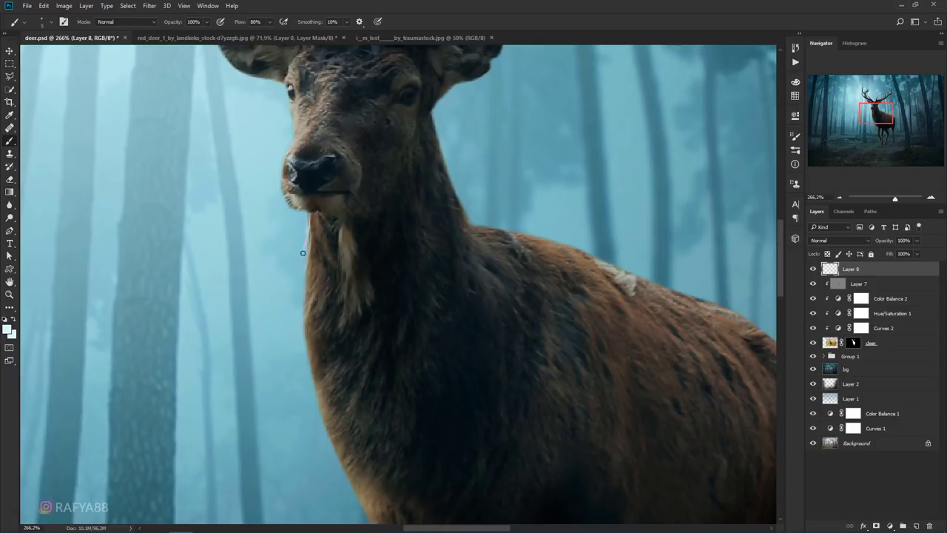
left_click_drag(304, 273, 301, 299)
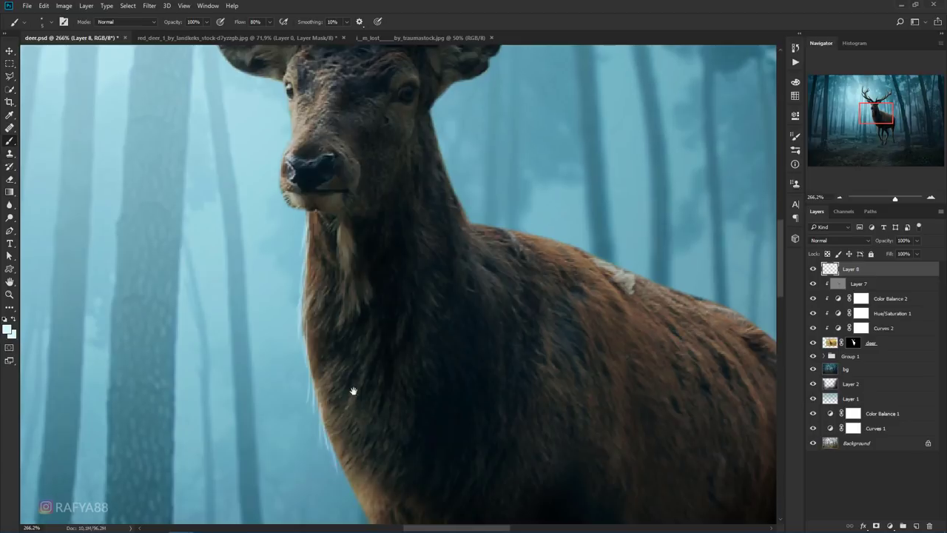
left_click_drag(349, 390, 296, 301)
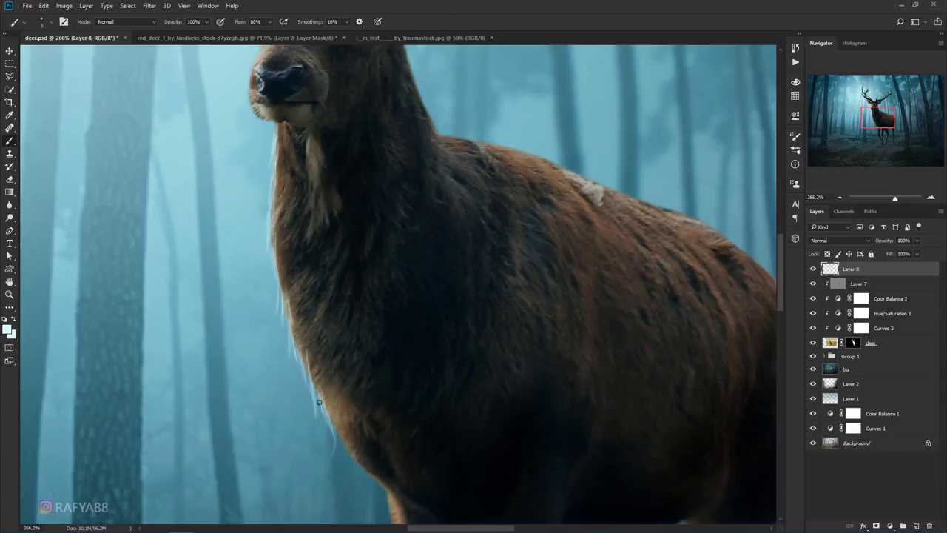
left_click_drag(339, 425, 317, 332)
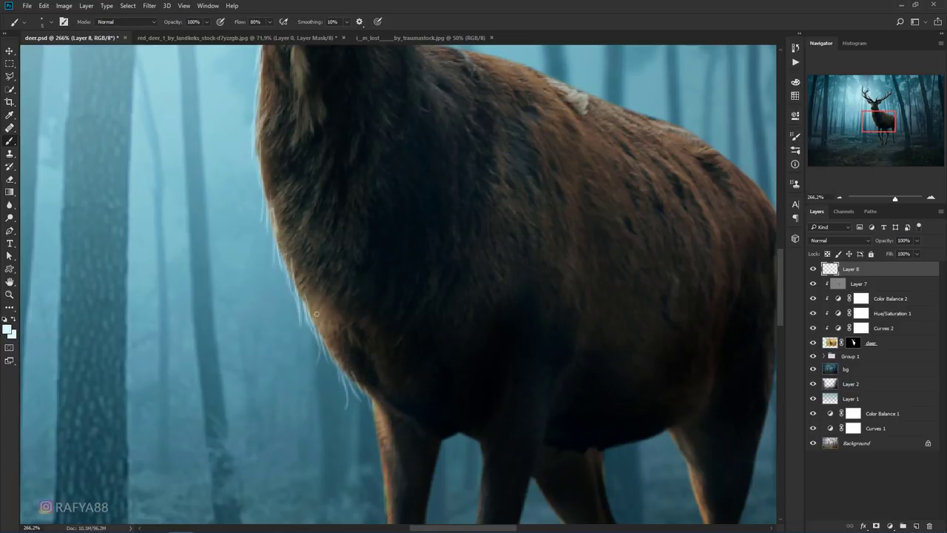
left_click_drag(307, 265, 355, 383)
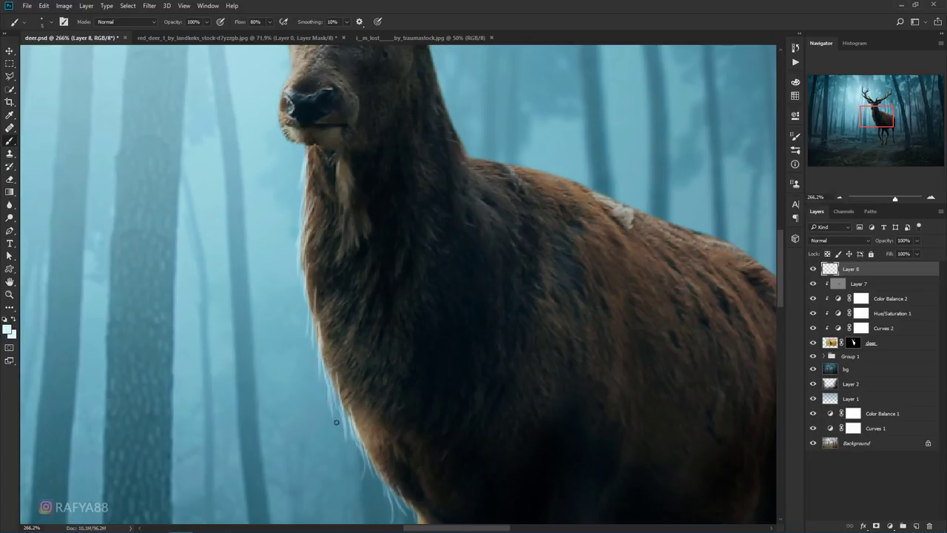
Paint pale-blue highlights along the left antler's edges, undoing the stray middle-tine stroke
scroll(336, 422, "up", 4)
scroll(328, 397, "up", 2)
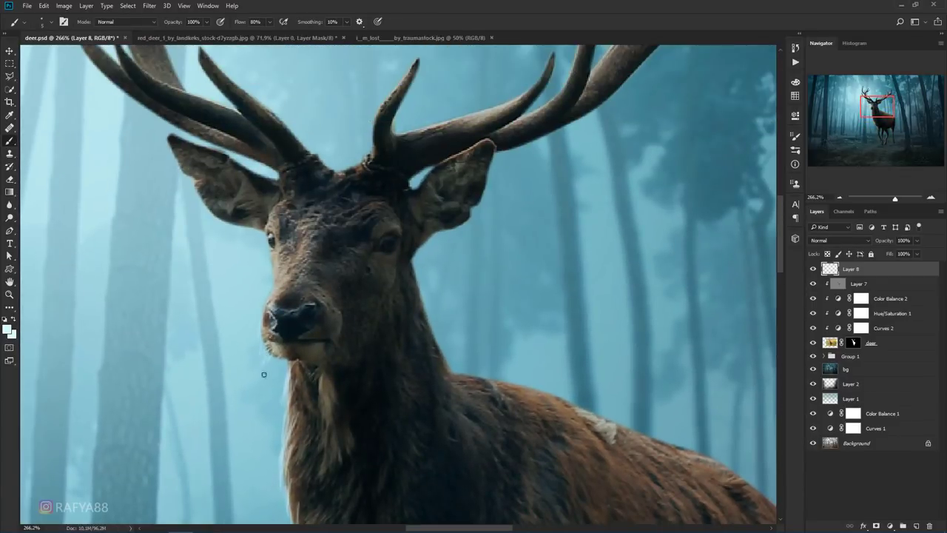
scroll(302, 321, "up", 1)
scroll(301, 321, "left", 1)
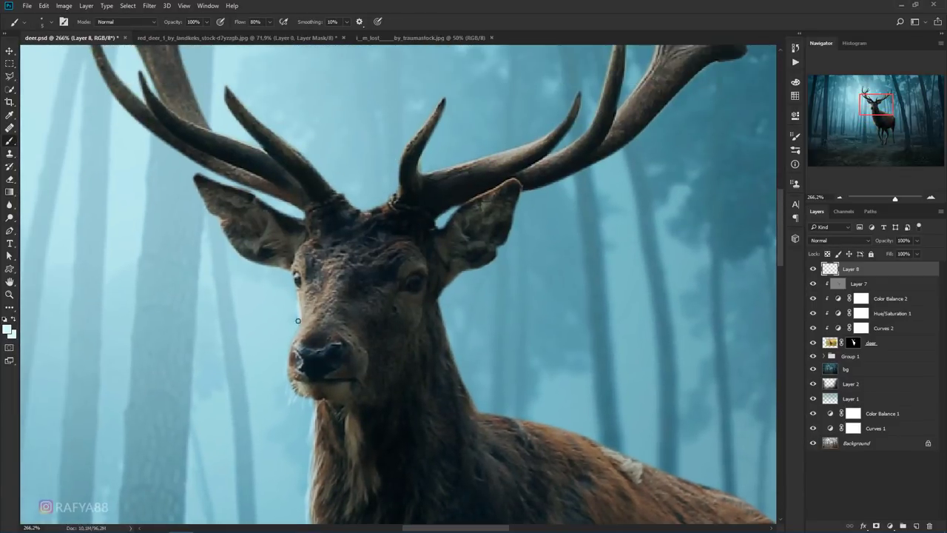
scroll(280, 99, "up", 1)
scroll(280, 99, "up", 4)
scroll(281, 99, "left", 2)
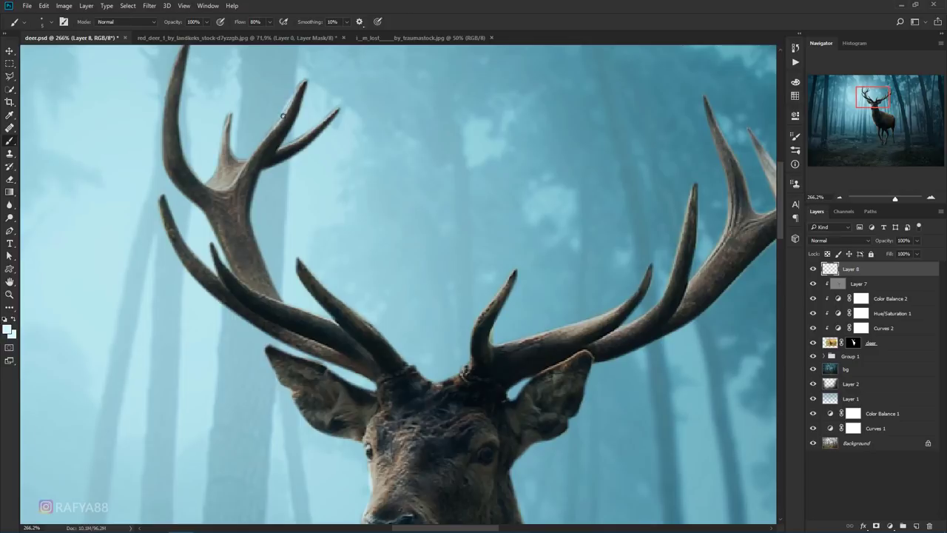
scroll(222, 155, "up", 1)
scroll(222, 155, "left", 1)
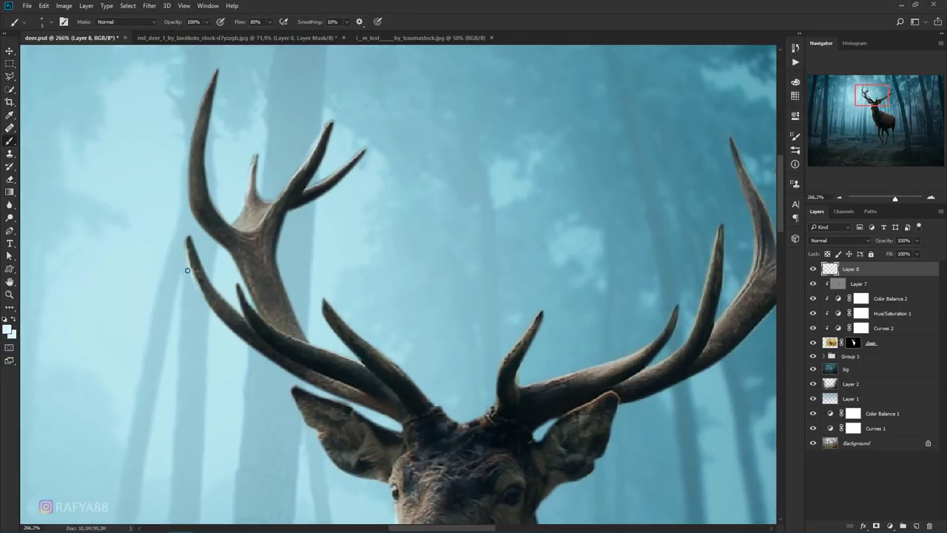
left_click_drag(220, 316, 243, 305)
left_click_drag(326, 315, 361, 362)
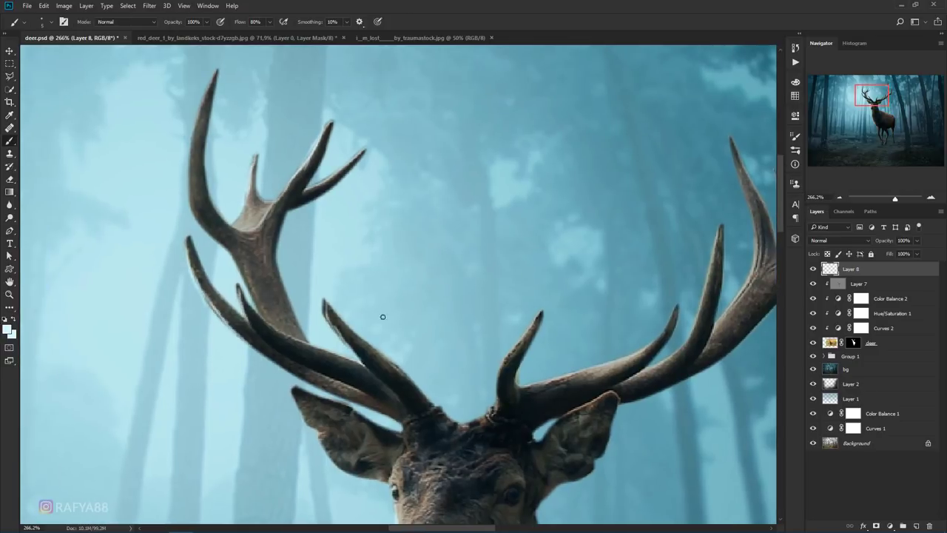
key("ctrl+z")
left_click_drag(214, 74, 198, 212)
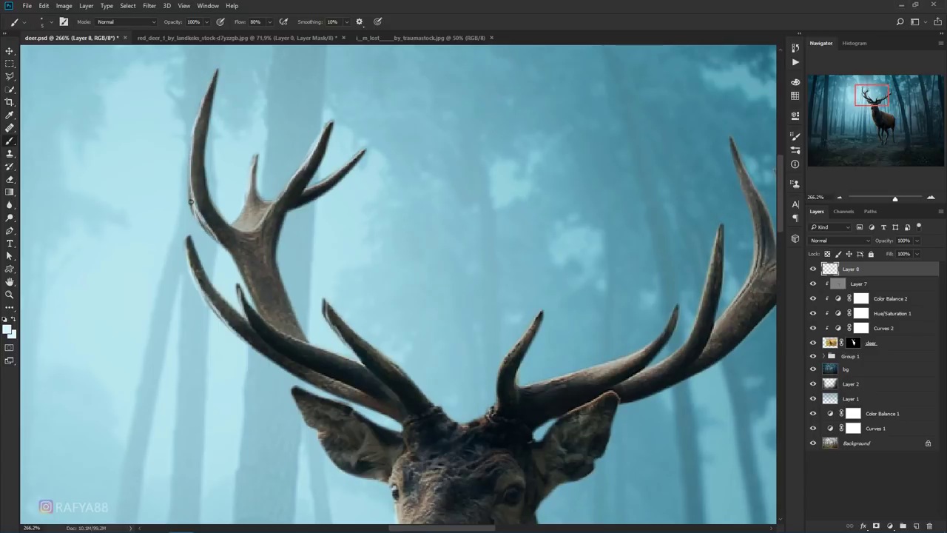
Highlight the left edges of the right antler's tines, undoing the final stroke
scroll(415, 237, "right", 2)
scroll(414, 237, "down", 1)
mouse_move(657, 138)
left_mouse_down()
mouse_move(676, 212)
mouse_move(606, 320)
left_mouse_up()
scroll(702, 121, "right", 2)
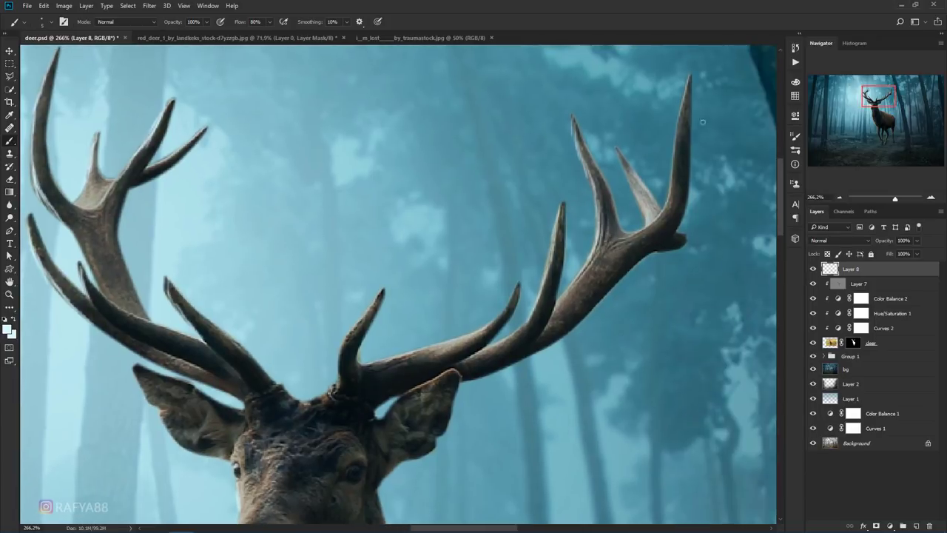
mouse_move(679, 111)
left_mouse_down()
mouse_move(672, 181)
mouse_move(645, 223)
left_mouse_up()
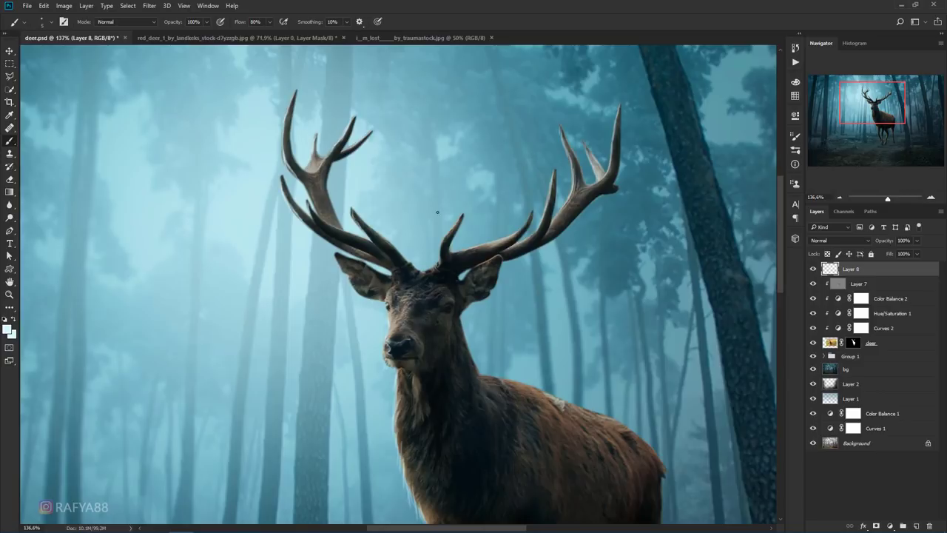
key("ctrl+z")
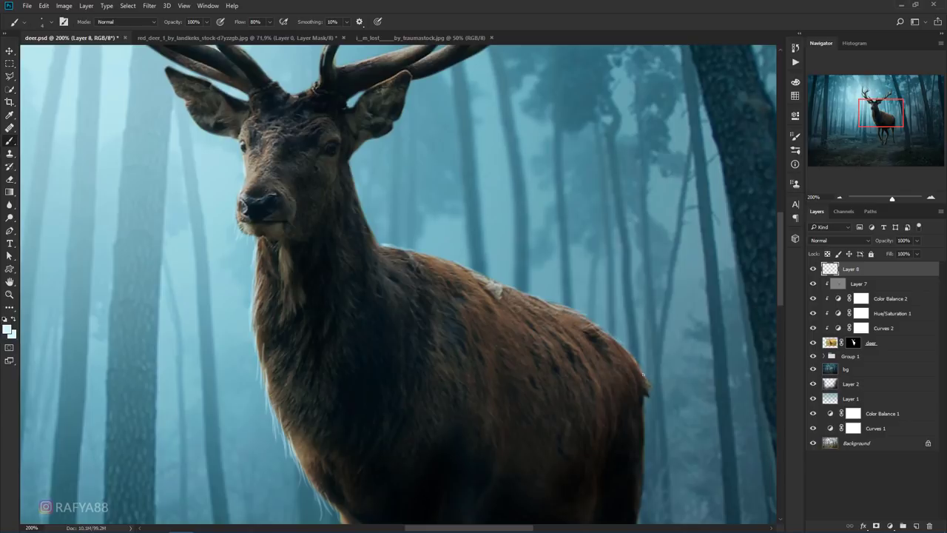
Undo the last two small brush edits on the deer's belly
scroll(661, 400, "down", 9)
scroll(514, 368, "up", 8)
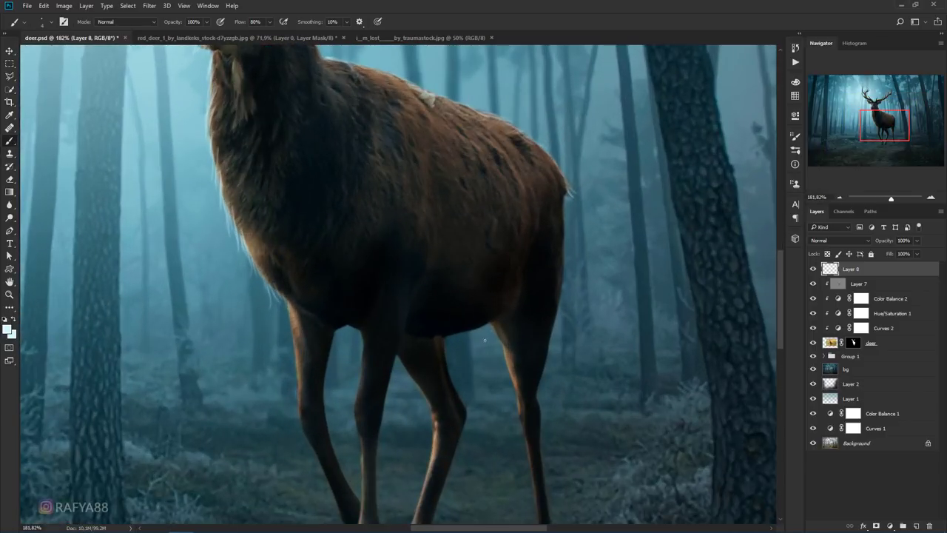
key("ctrl+alt+z")
key("ctrl+z")
Toggle Layer 8 off and on to compare, then add empty Layer 9 above it
scroll(518, 396, "down", 1)
scroll(535, 391, "down", 1)
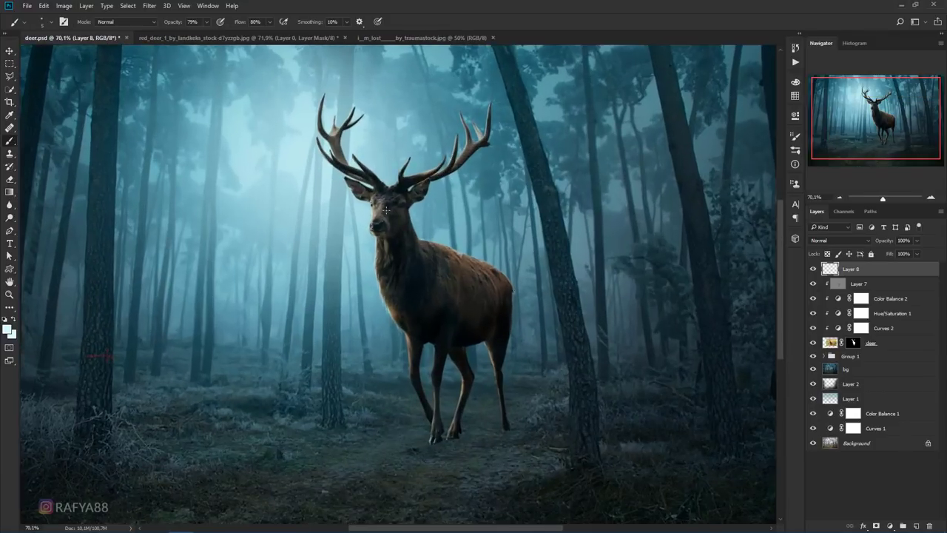
scroll(395, 213, "up", 2)
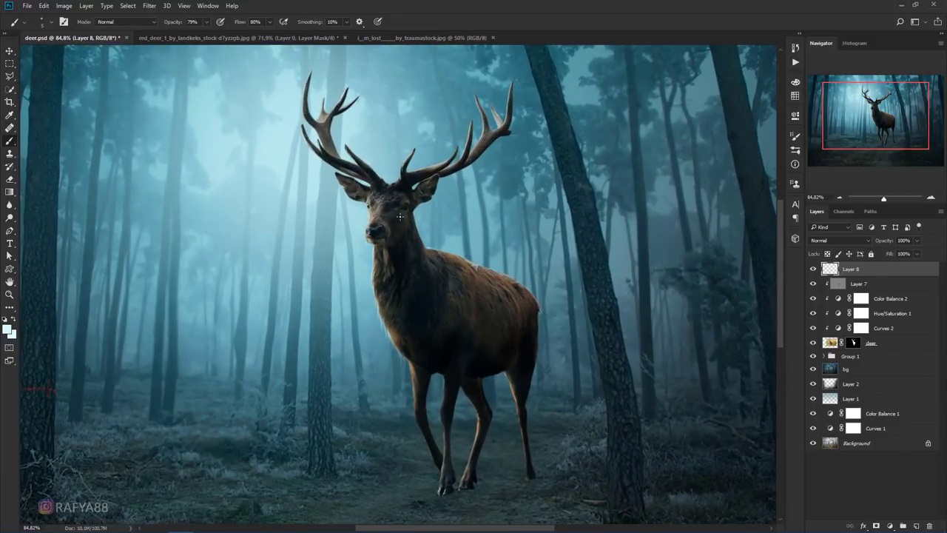
scroll(399, 216, "down", 2)
scroll(551, 238, "down", 1)
scroll(550, 241, "up", 3)
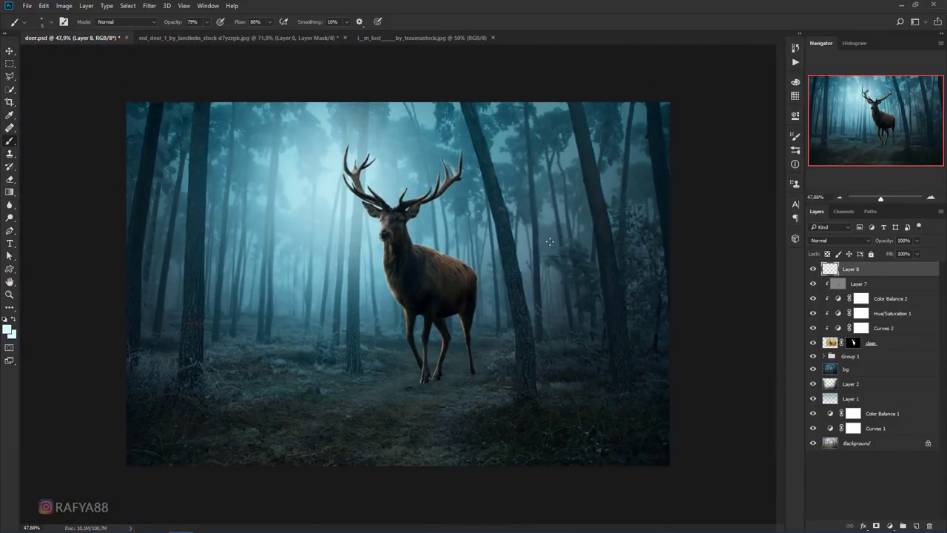
scroll(753, 261, "down", 1)
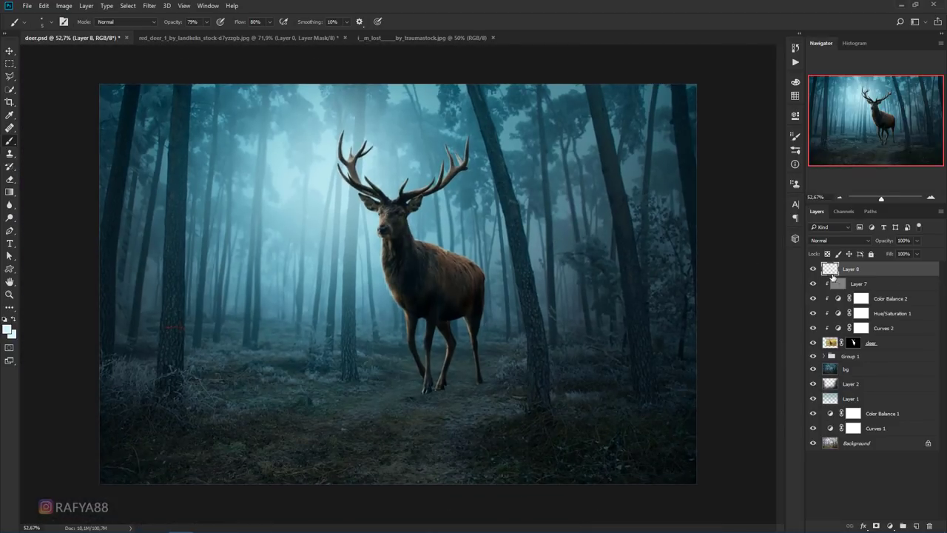
left_click(815, 269)
left_click(814, 270)
scroll(619, 273, "up", 1)
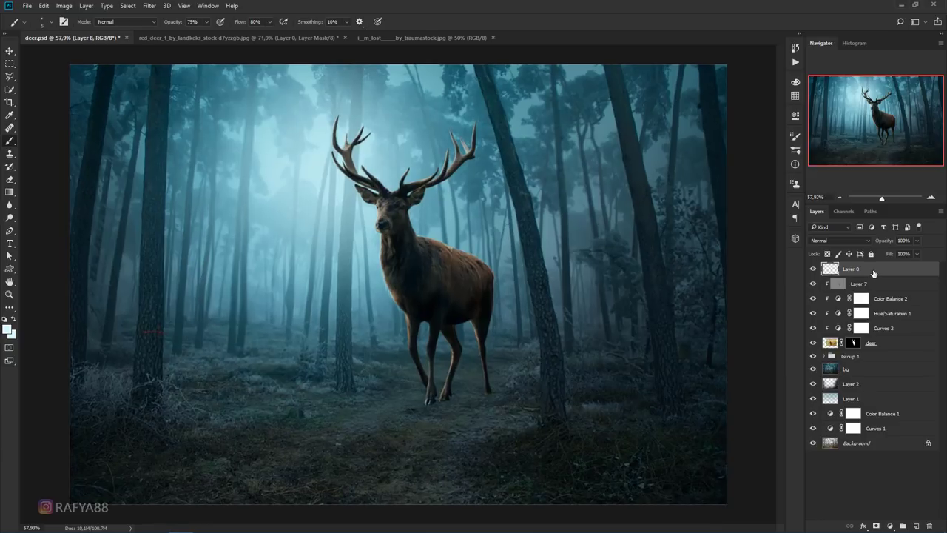
left_click(916, 524)
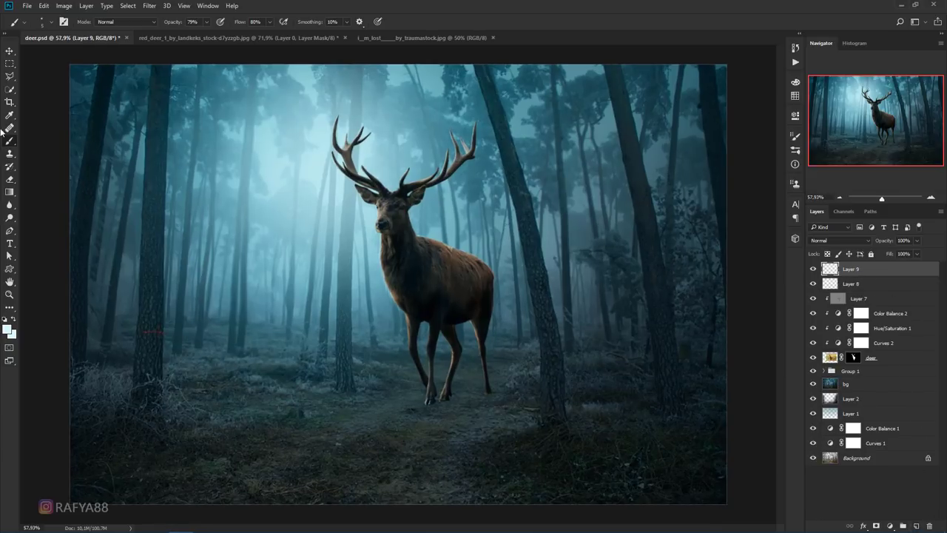
Set the foreground colour to a darker pale blue and select a Soft Round brush
left_click(10, 332)
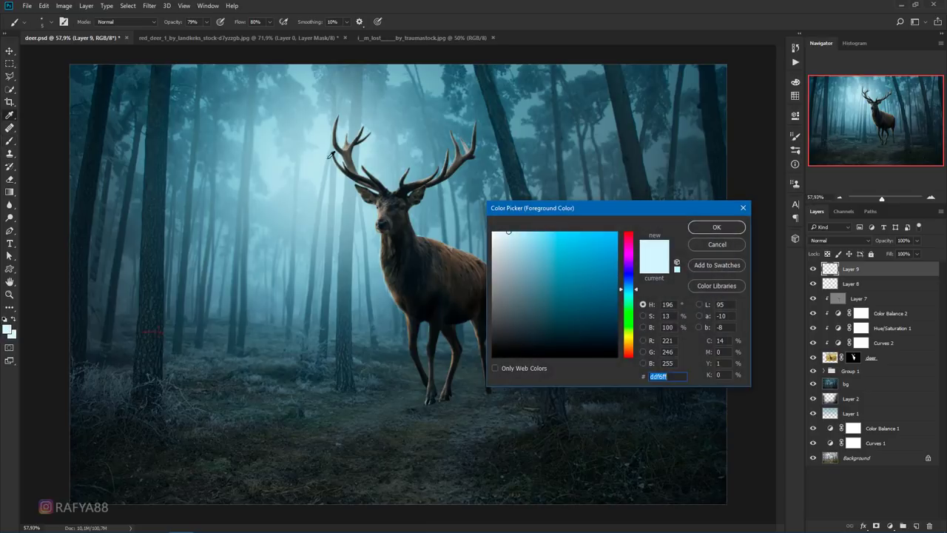
left_click(517, 246)
left_click(716, 228)
key("b")
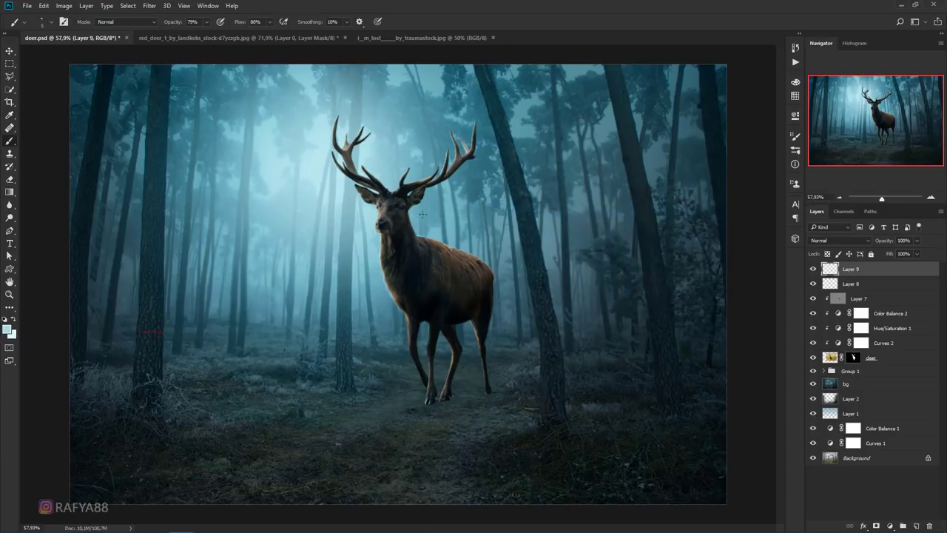
right_click(312, 195)
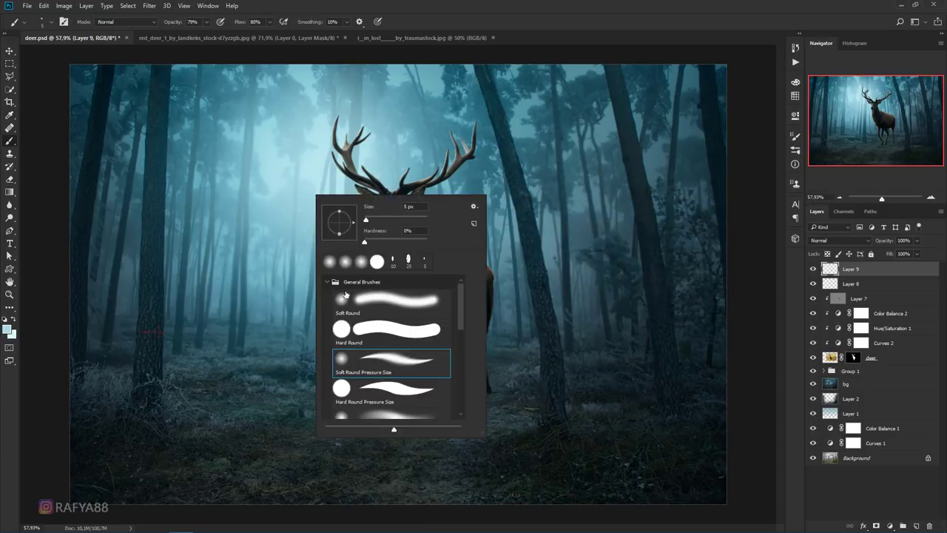
left_click(392, 304)
left_click(516, 33)
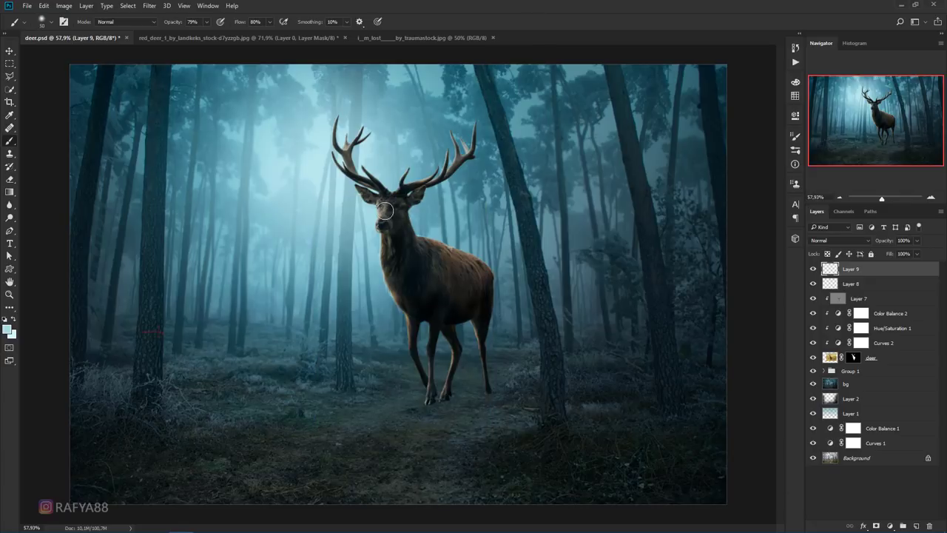
Enlarge the brush, test a glow stroke, and set Layer 9 to Screen at 61% opacity
key("bracketright")
key("bracketright")
key("bracketright")
left_click(379, 174)
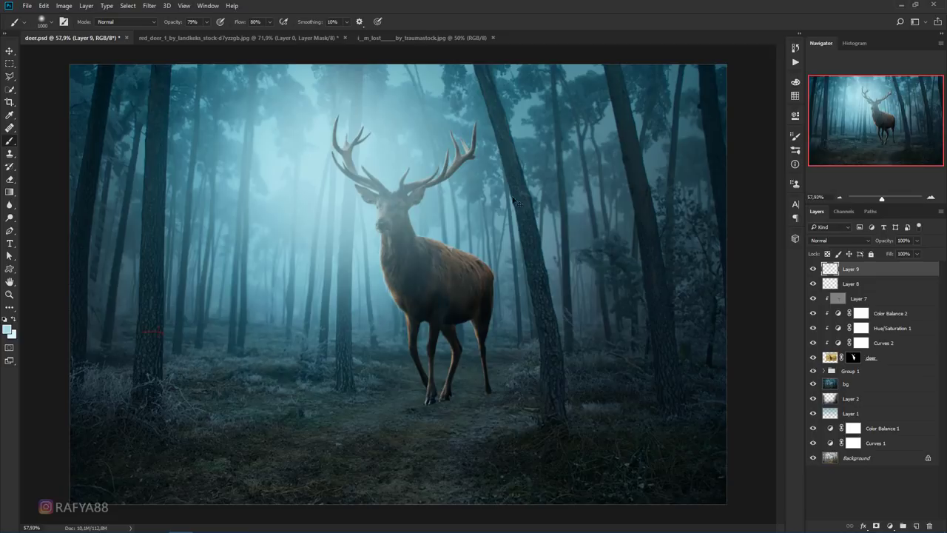
key("ctrl+z")
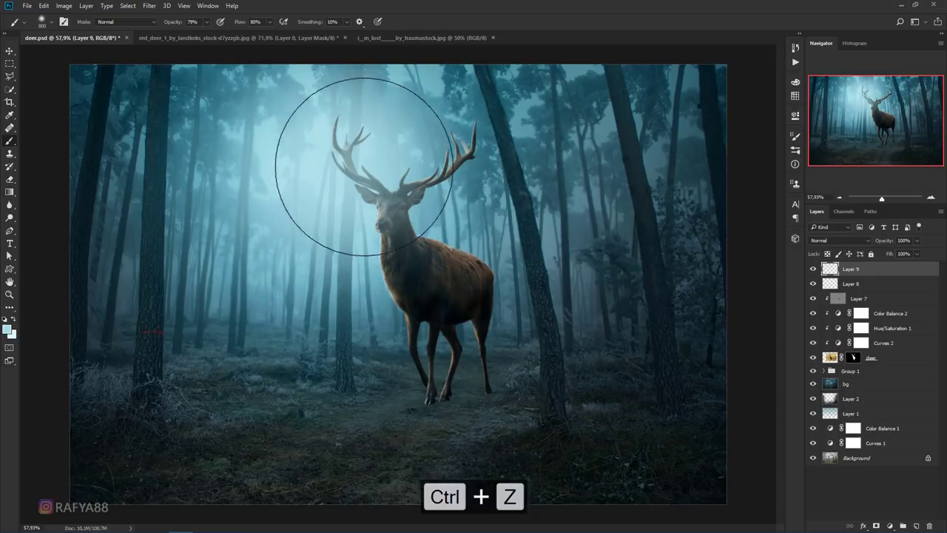
left_click_drag(888, 241, 878, 244)
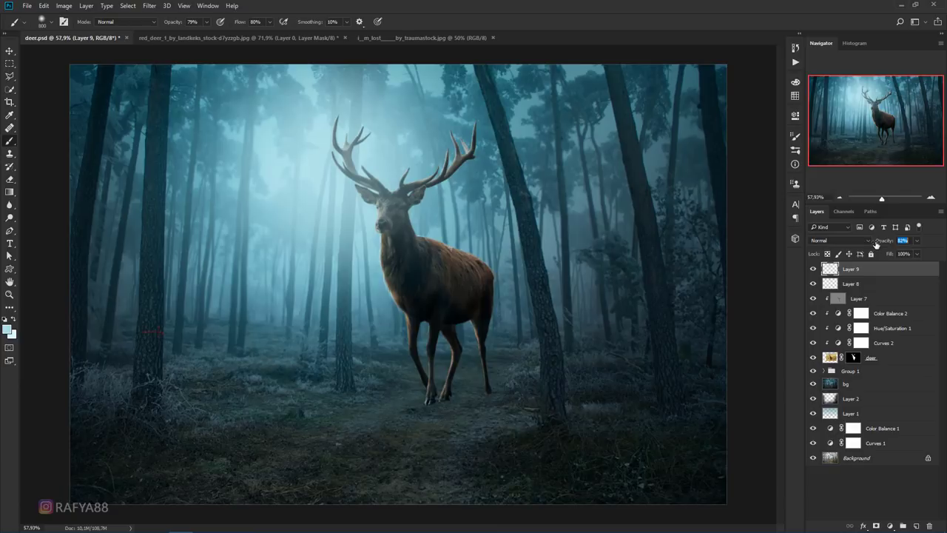
left_click(840, 240)
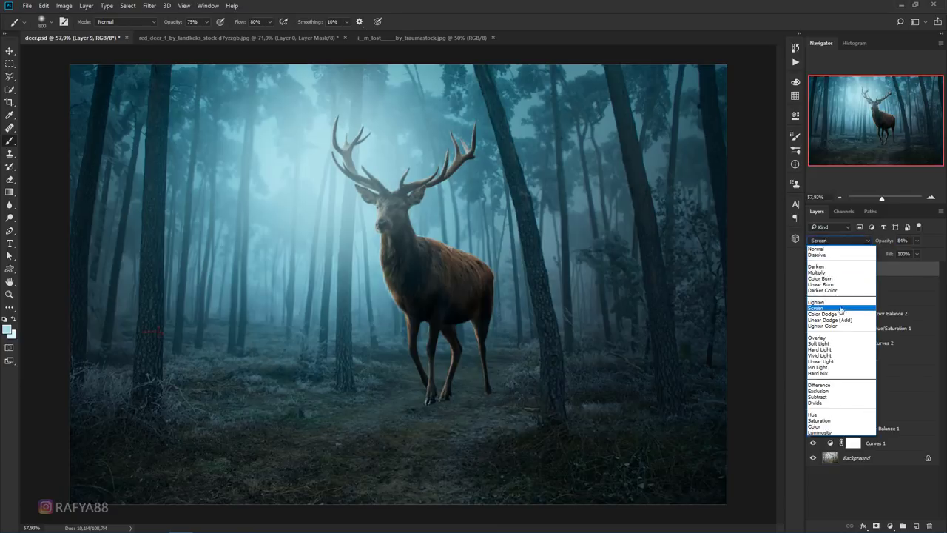
left_click(842, 309)
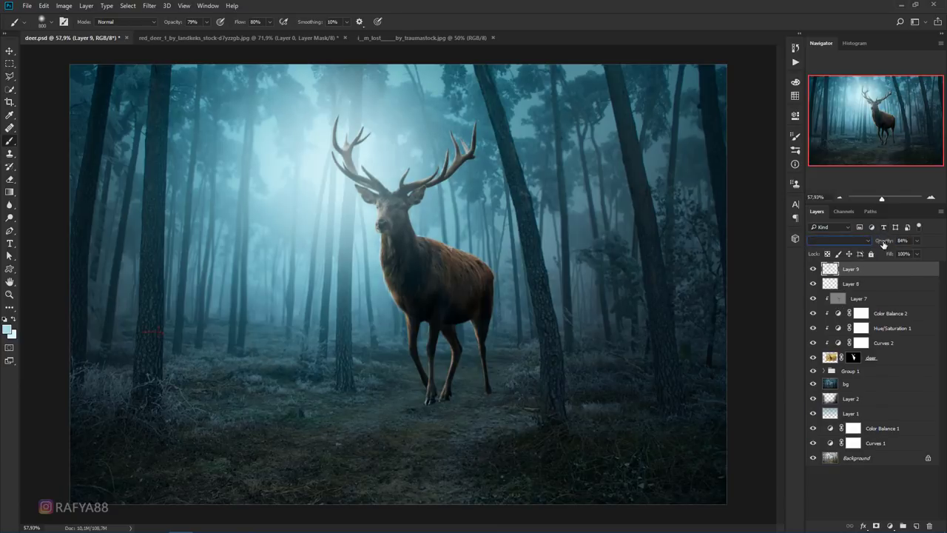
left_click_drag(884, 241, 862, 254)
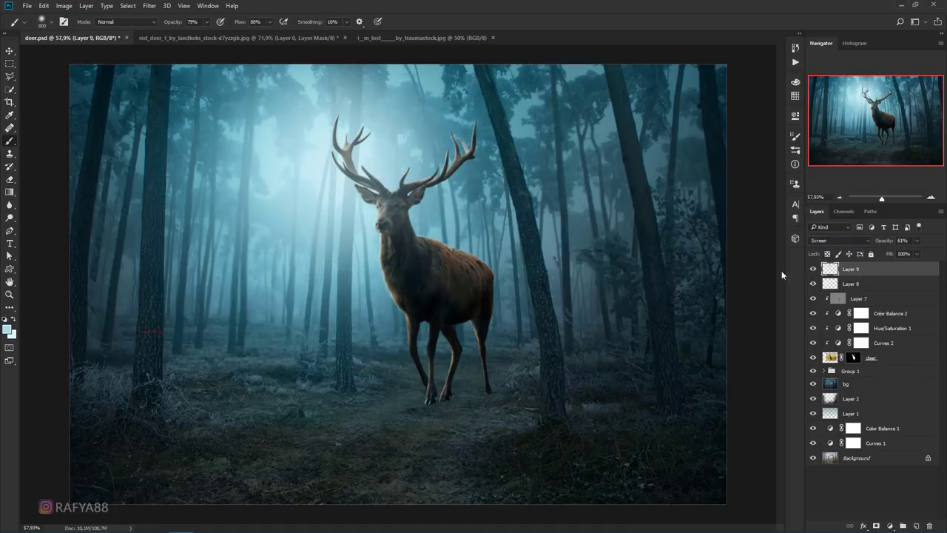
Paint a fainter haze over the deer's back with brush opacity lowered to 42%
left_click(492, 237)
key("ctrl+z")
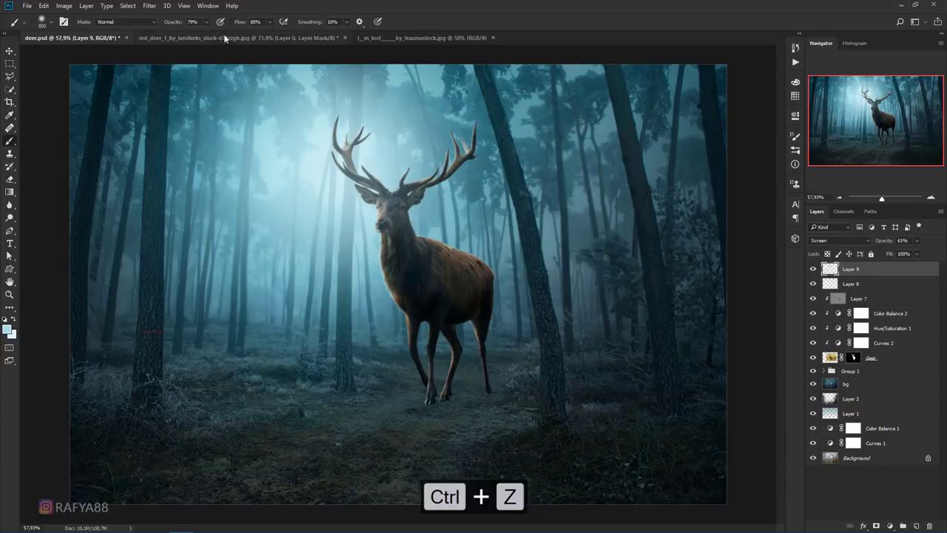
left_click_drag(172, 23, 155, 26)
key("bracketleft")
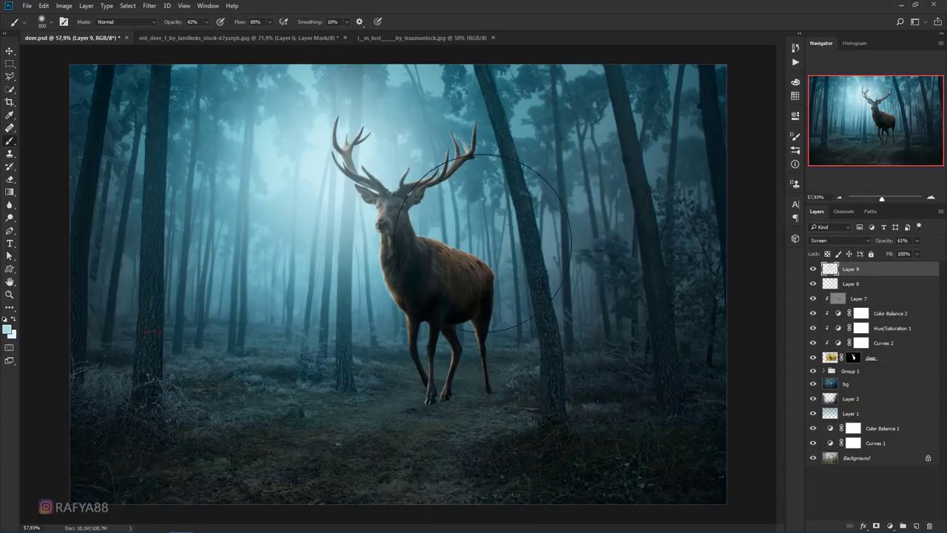
left_click_drag(486, 241, 588, 211)
key("bracketleft")
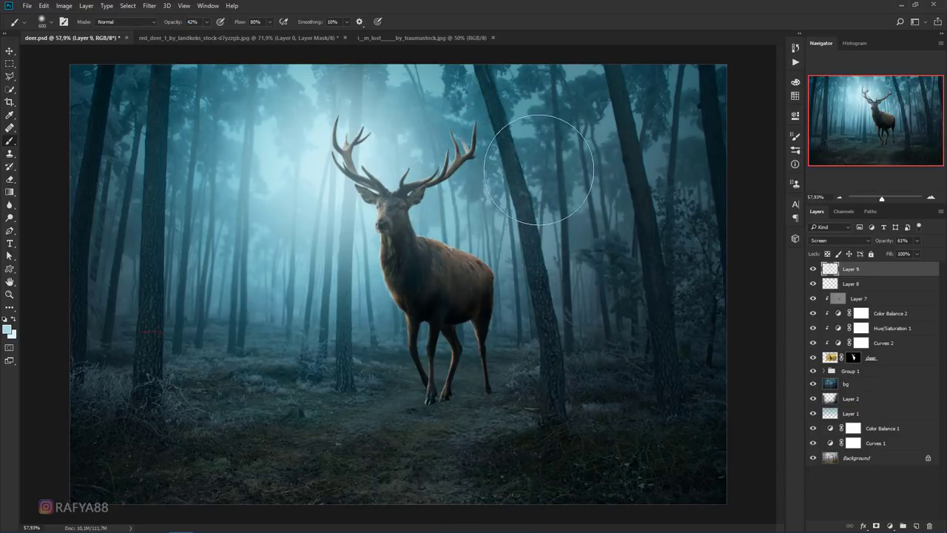
scroll(532, 168, "down", 3)
scroll(481, 169, "up", 1)
scroll(450, 170, "up", 2)
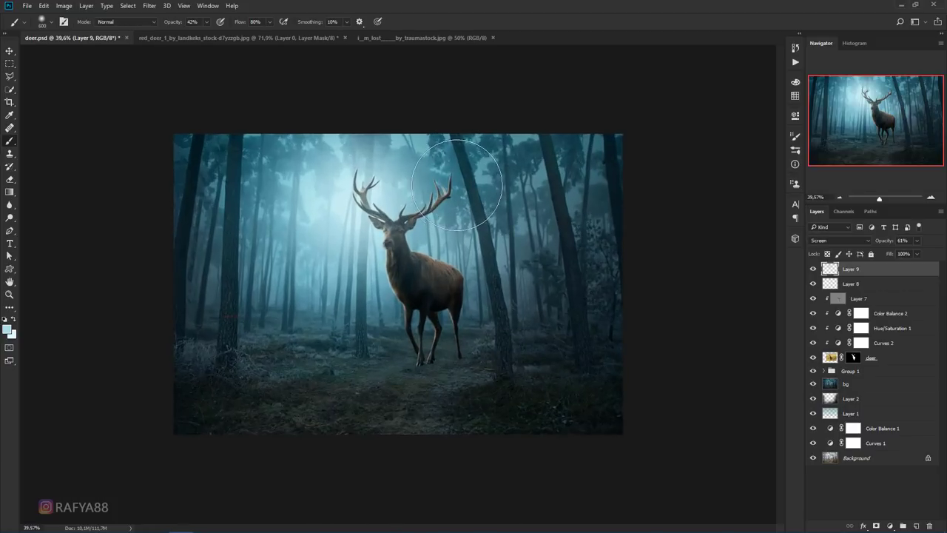
scroll(464, 182, "up", 2)
scroll(464, 182, "up", 1)
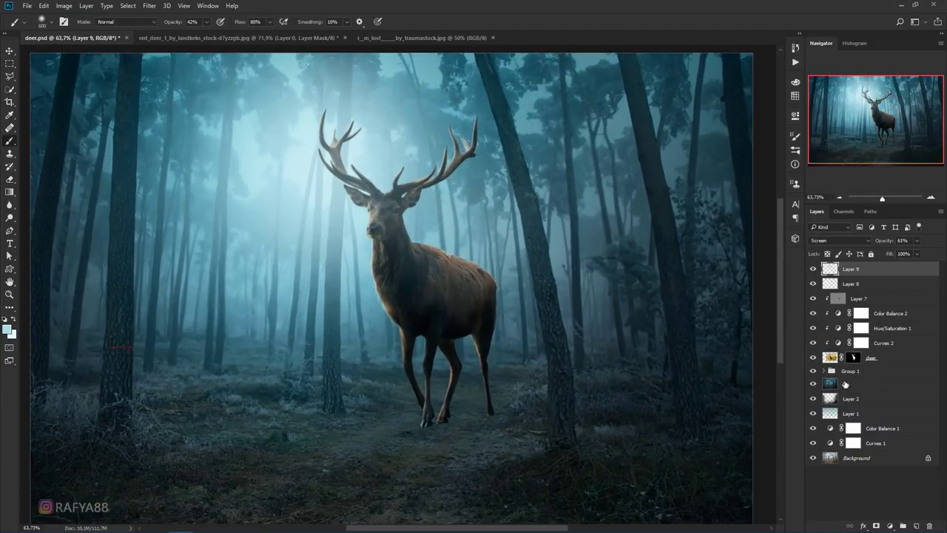
Duplicate the deer layer and start Free Transform on the original deer layer
left_click(890, 359)
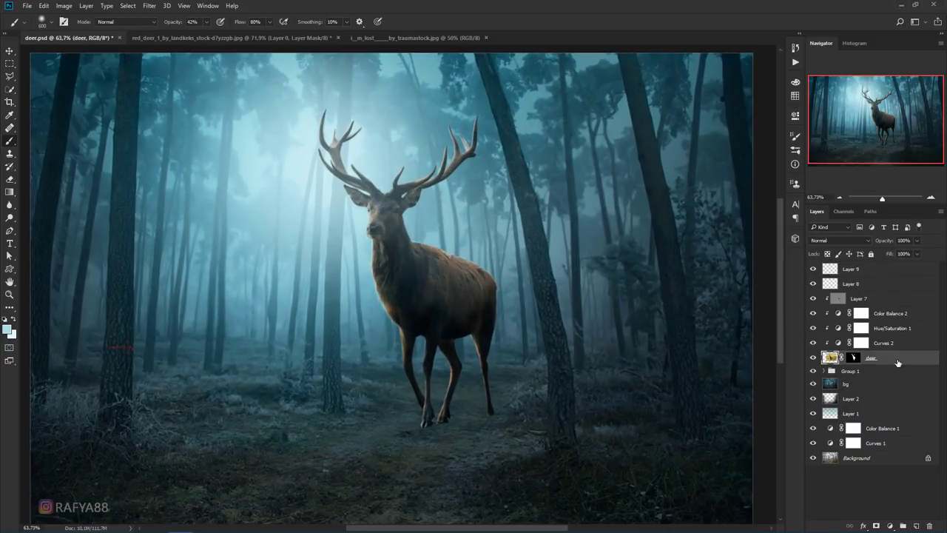
key("ctrl+j")
left_click(882, 373)
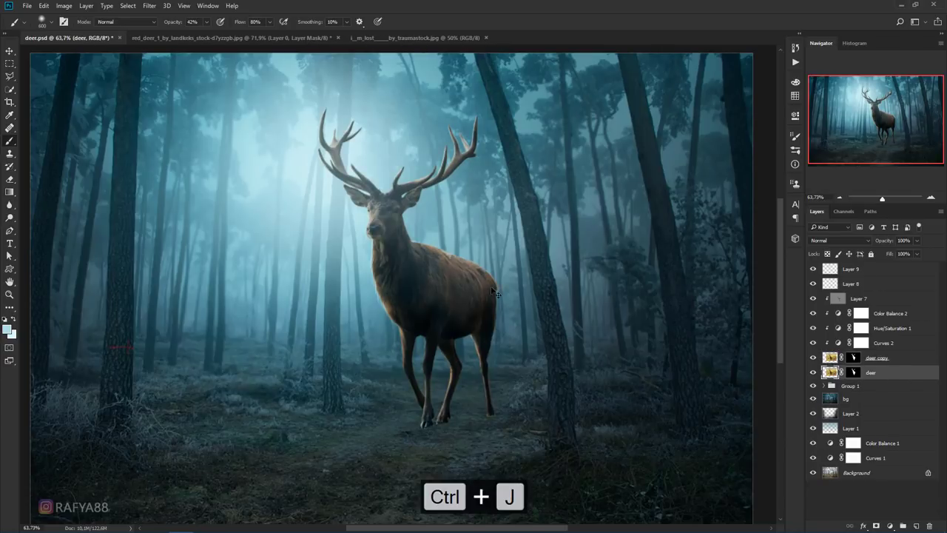
key("ctrl+t")
right_click(449, 230)
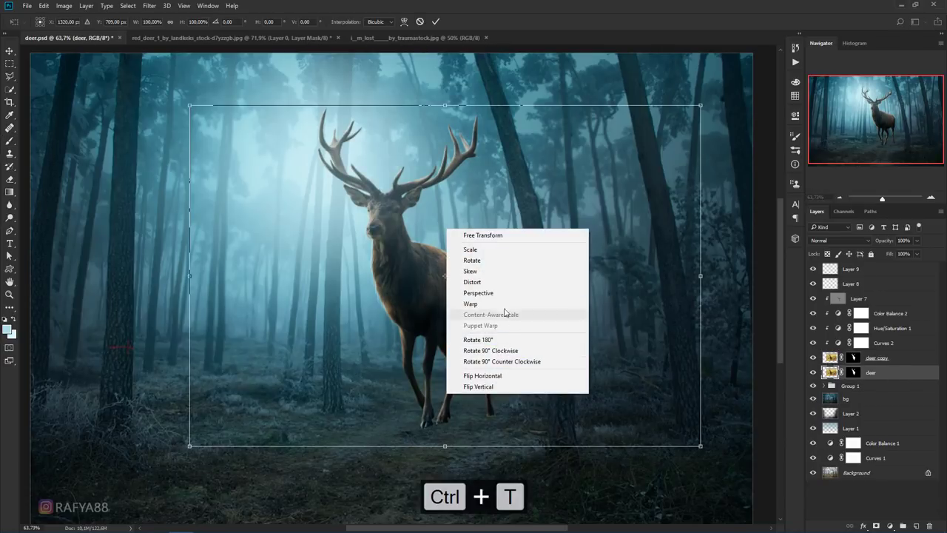
left_click(466, 250)
Flip the deer downward below its hooves and stretch it across the ground as a shadow
scroll(466, 252, "down", 3)
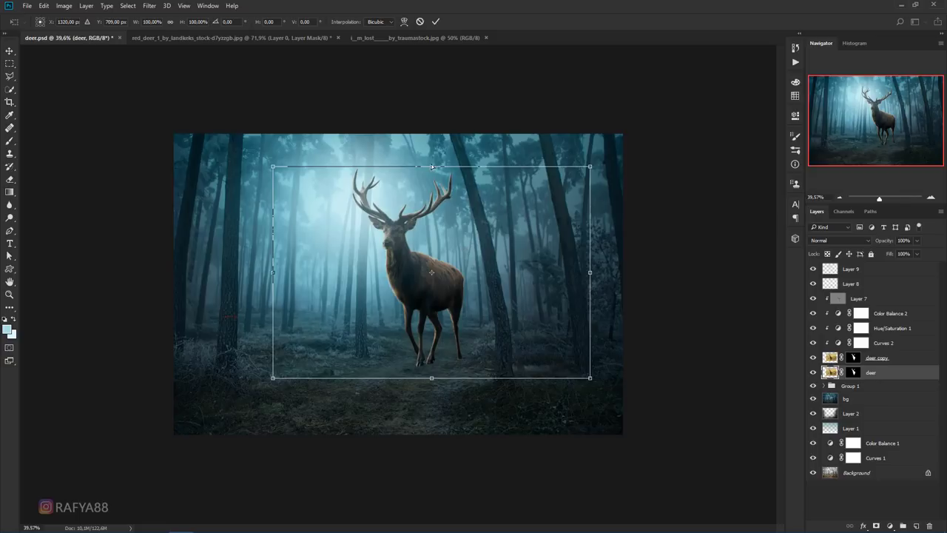
left_click_drag(431, 166, 603, 485)
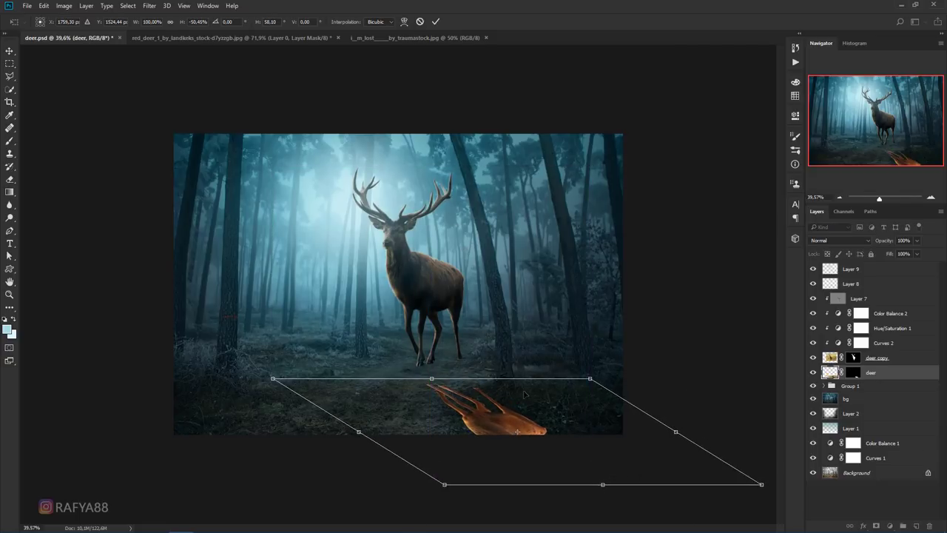
scroll(524, 393, "up", 2)
scroll(518, 377, "up", 2)
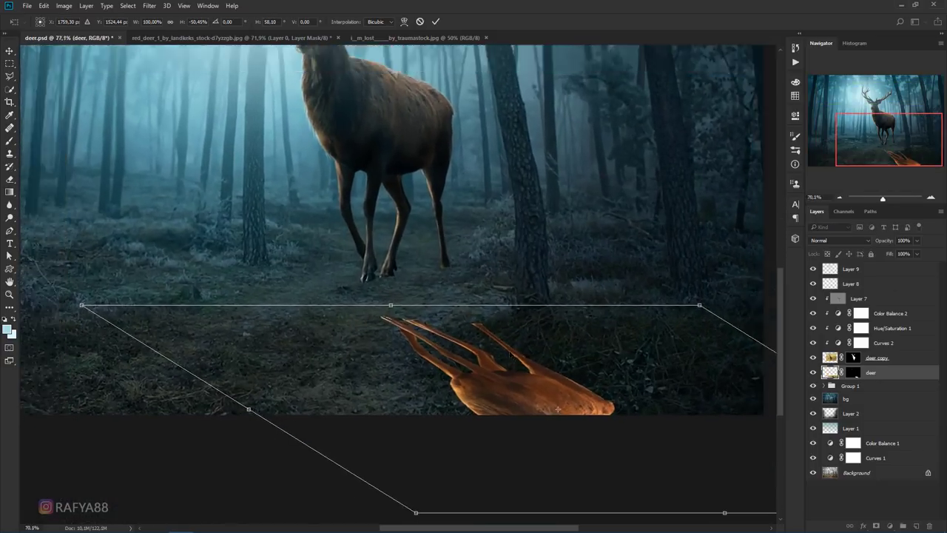
scroll(557, 408, "down", 3)
scroll(518, 377, "down", 2)
mouse_move(539, 422)
left_mouse_down()
mouse_move(612, 506)
mouse_move(643, 503)
left_mouse_up()
scroll(504, 442, "up", 2)
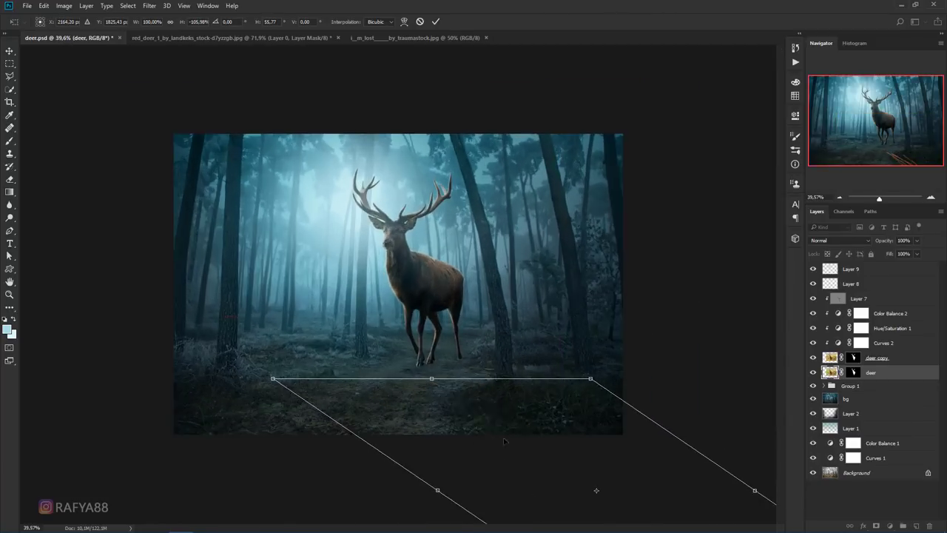
scroll(504, 442, "up", 1)
left_click_drag(593, 459, 555, 414)
Warp the shadow mesh, raising the far right corner and pulling the left corner outward
right_click(555, 400)
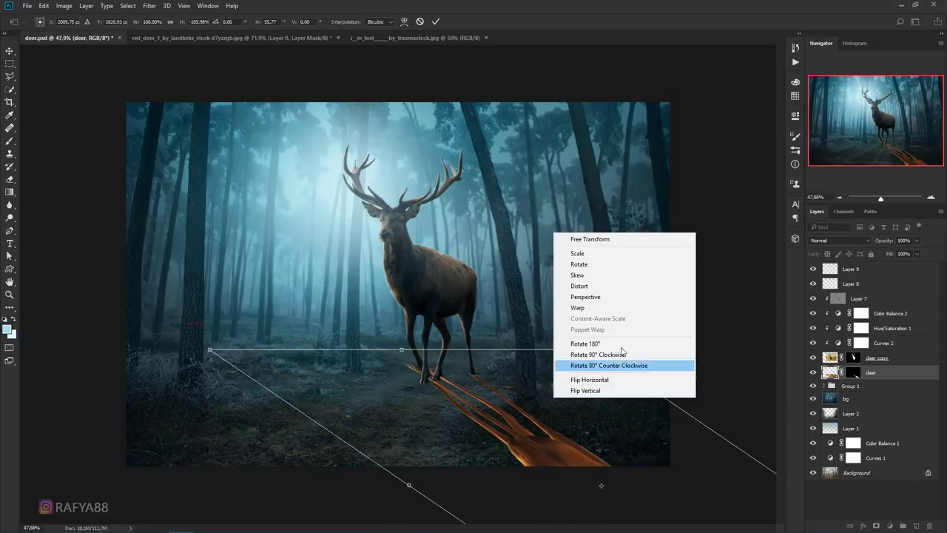
left_click(577, 307)
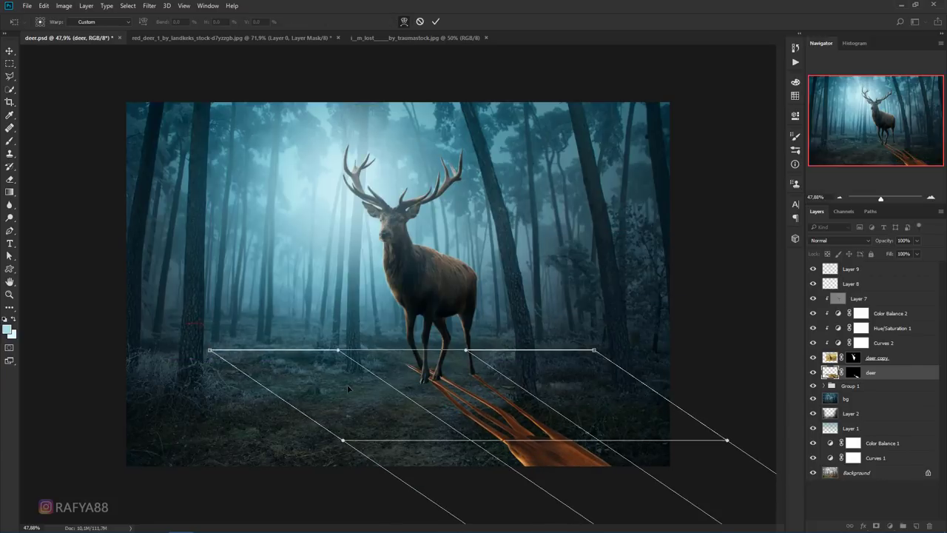
left_click_drag(350, 389, 350, 398)
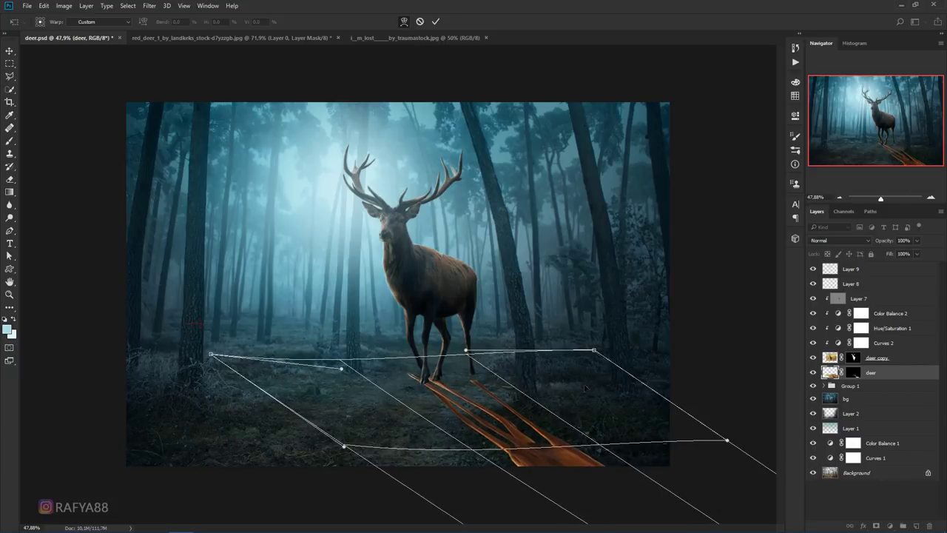
left_click_drag(596, 352, 594, 312)
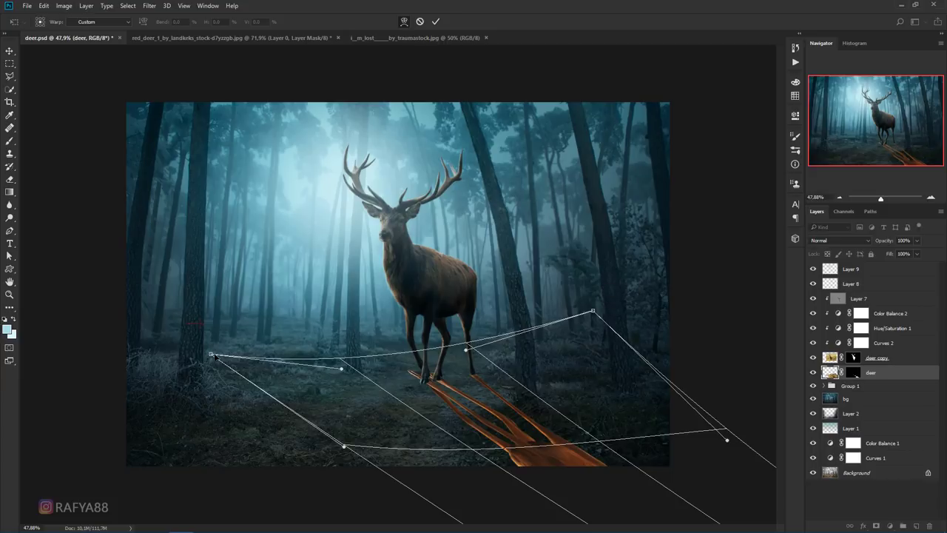
left_click_drag(211, 355, 184, 372)
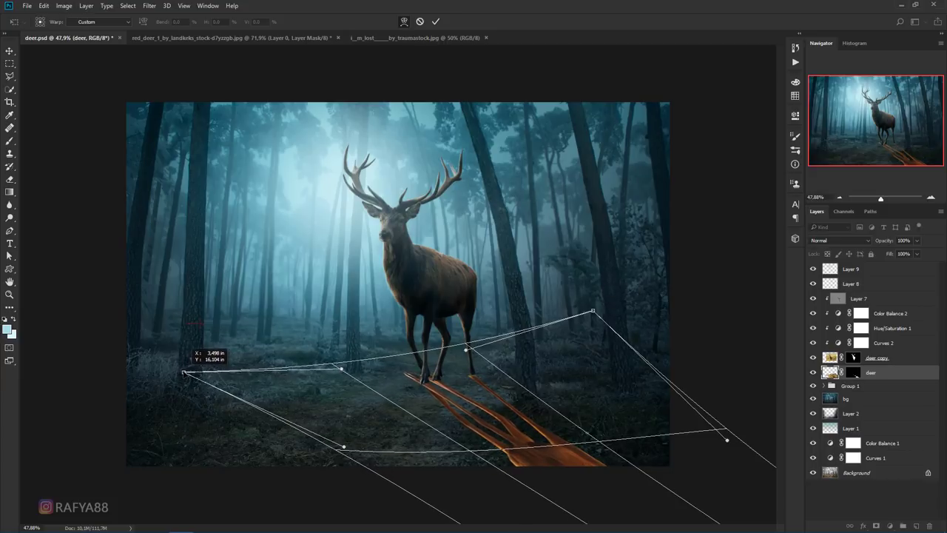
mouse_move(593, 312)
left_mouse_down()
mouse_move(614, 312)
mouse_move(595, 303)
left_mouse_up()
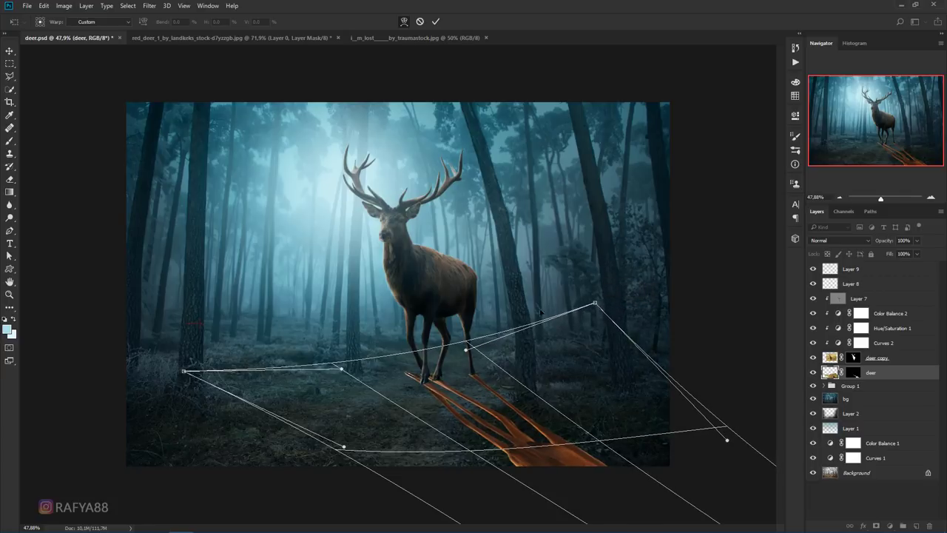
left_click(435, 22)
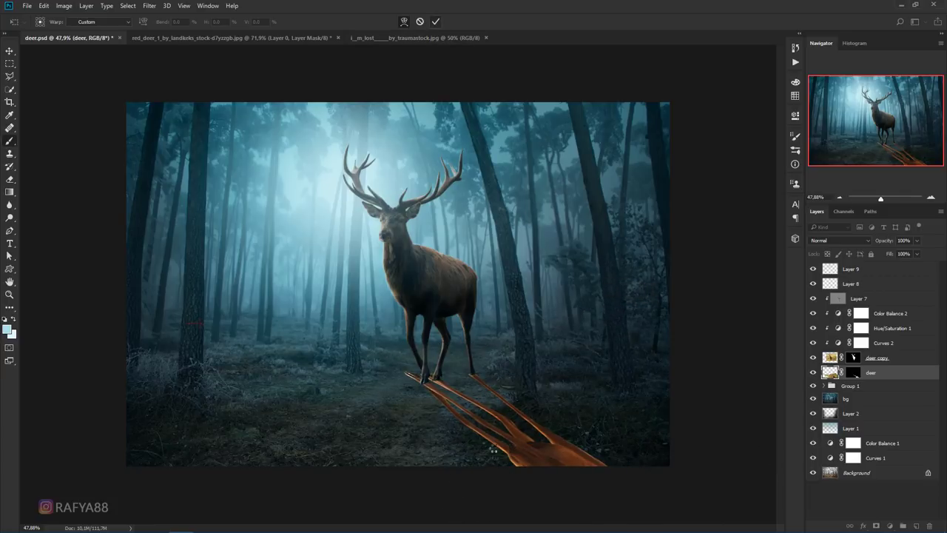
key("b")
scroll(451, 348, "up", 3)
left_click(9, 76)
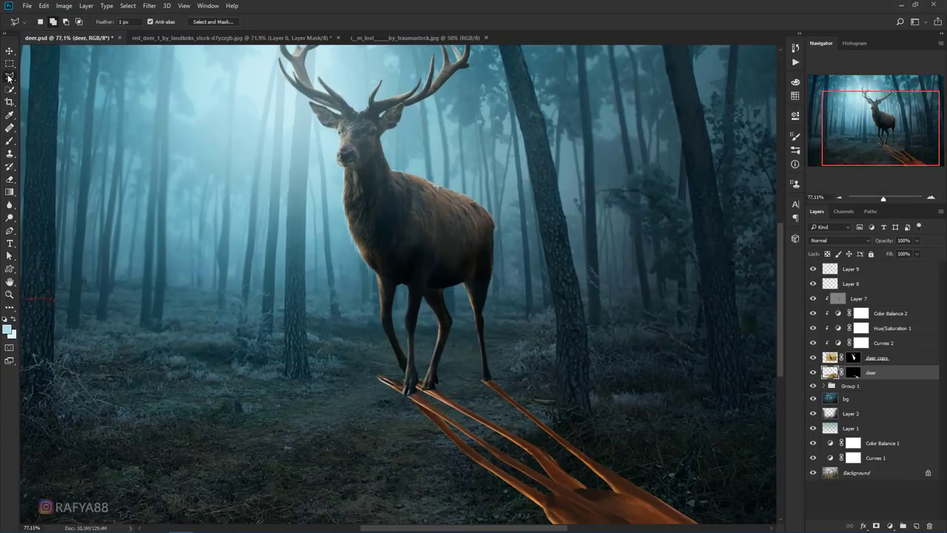
right_click(10, 76)
left_click(45, 77)
key("ctrl+d")
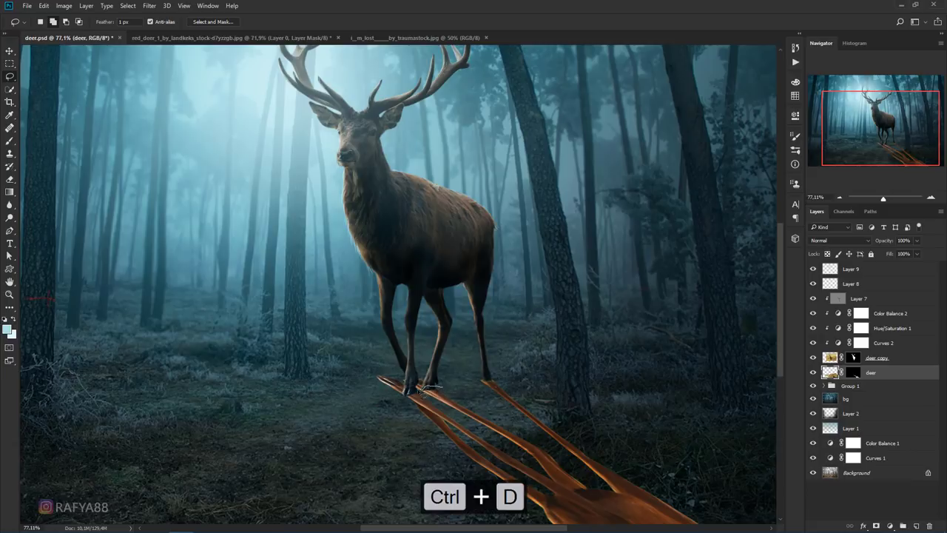
left_click_drag(410, 391, 489, 355)
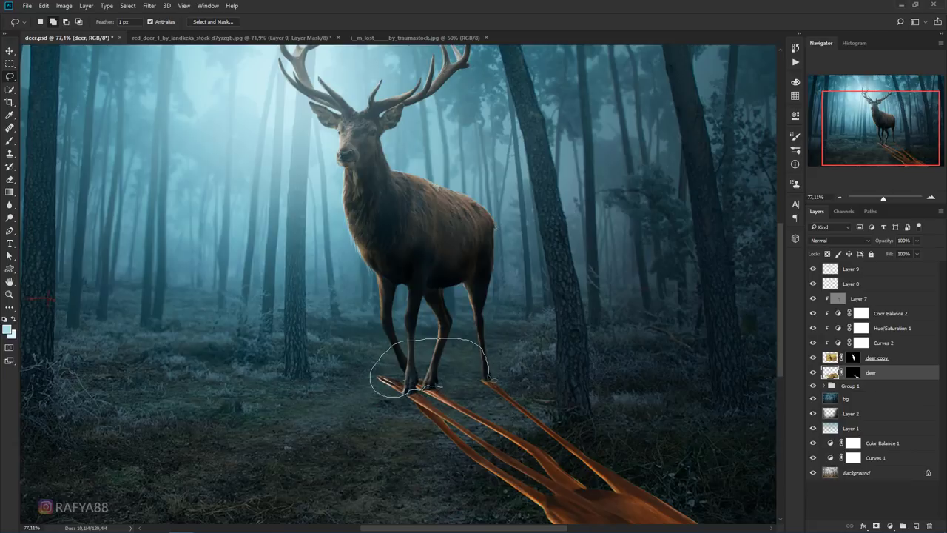
left_click_drag(450, 378, 416, 399)
scroll(411, 391, "up", 2)
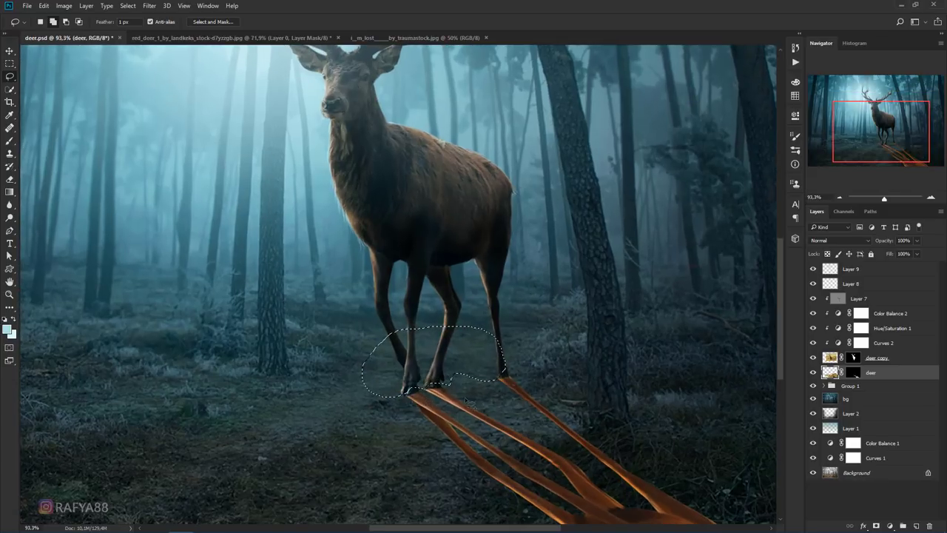
key("ctrl+d")
scroll(435, 347, "down", 5)
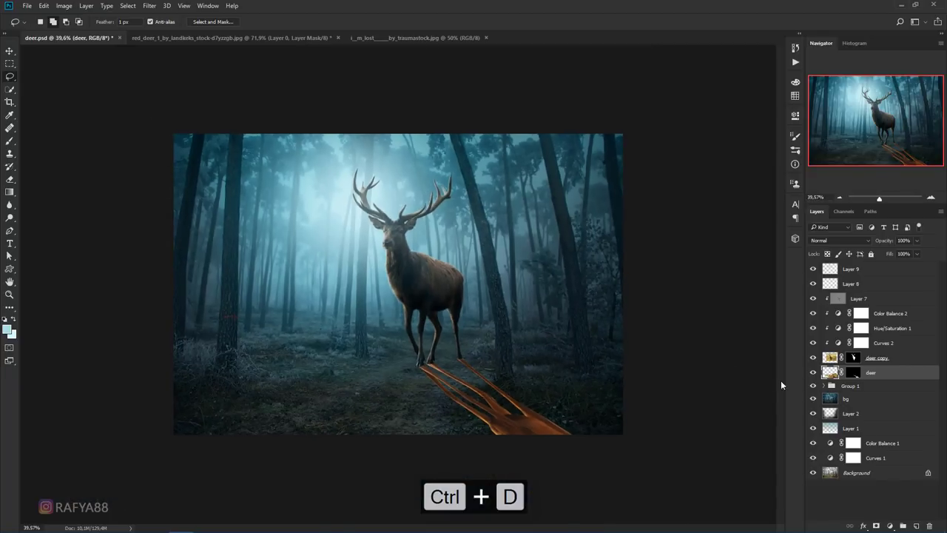
Darken the shadow to black with Lightness -100 and lower its layer opacity to 60%
key("ctrl+u")
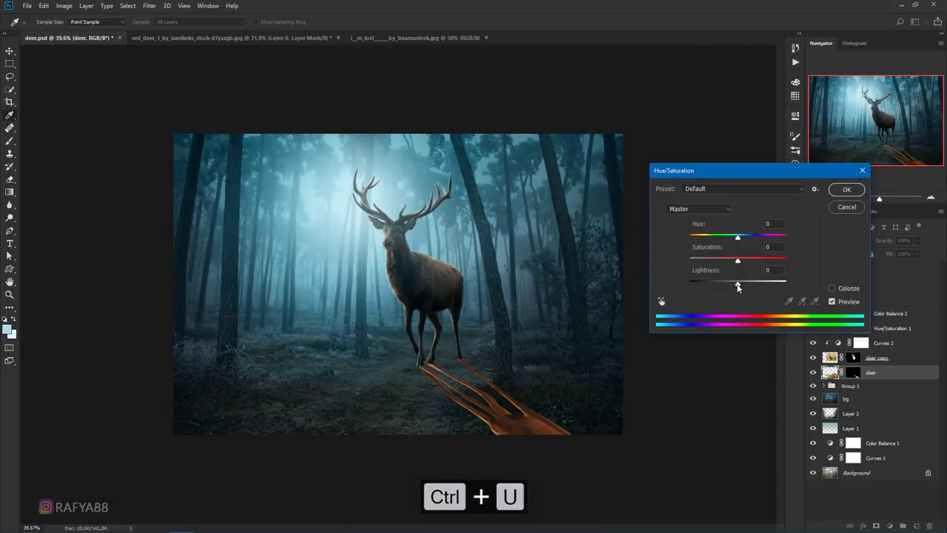
left_click_drag(737, 283, 631, 291)
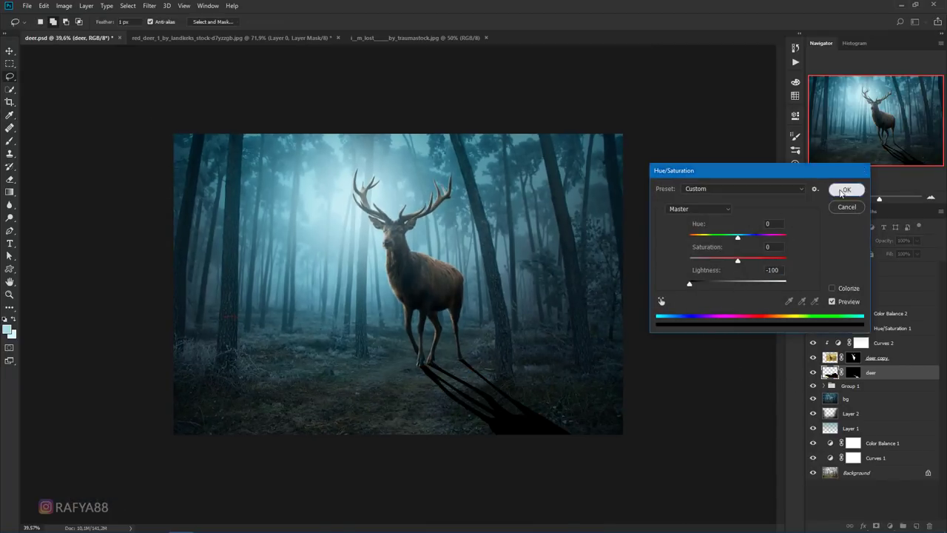
left_click(845, 191)
left_click_drag(888, 241, 868, 253)
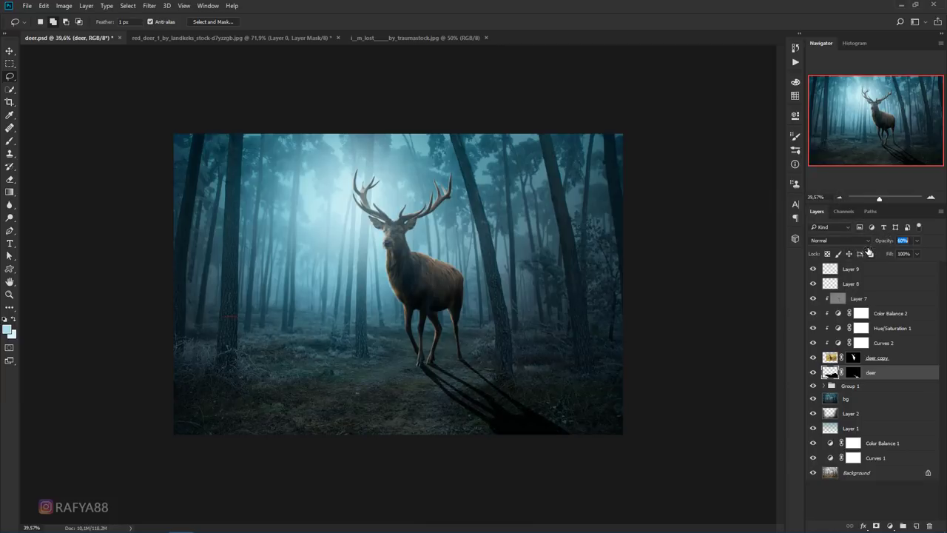
Soften the shadow with a Gaussian Blur of 6,4 px
left_click(150, 6)
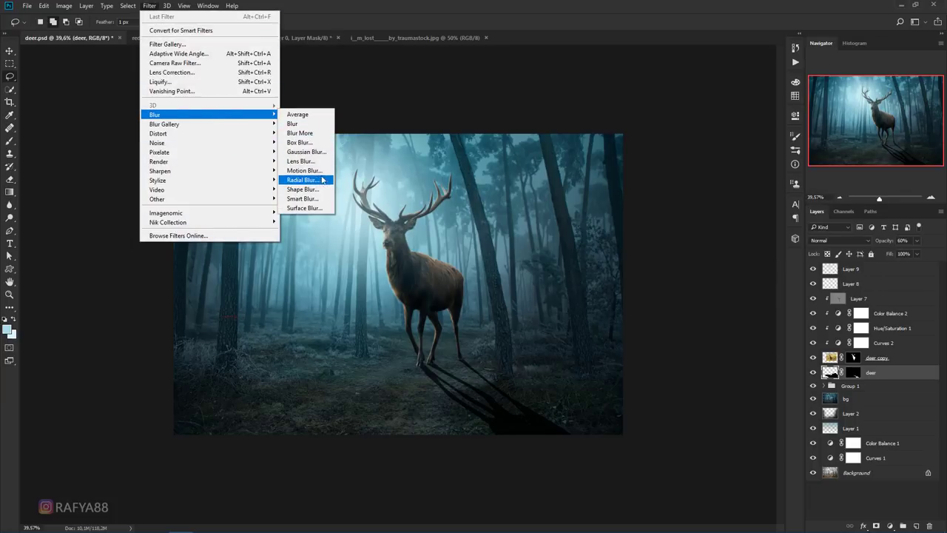
left_click(321, 154)
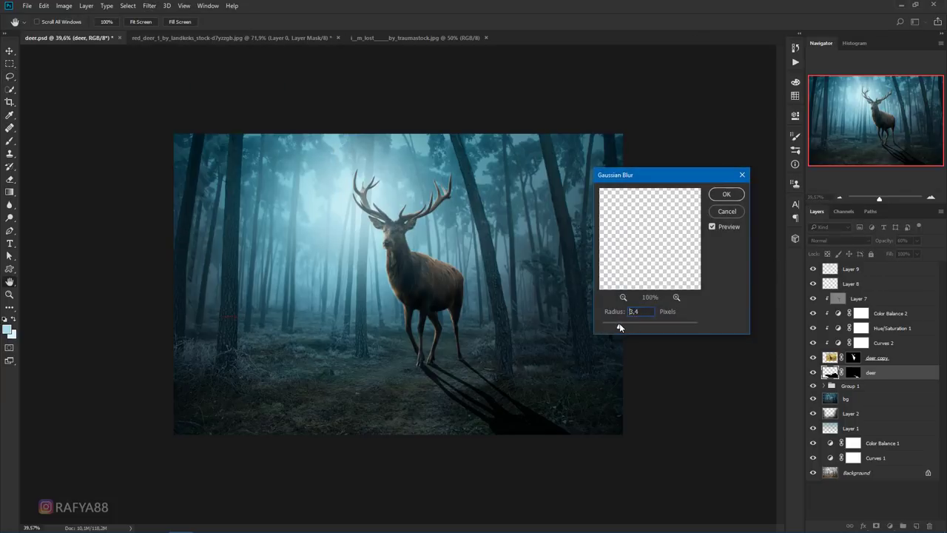
mouse_move(620, 326)
left_mouse_down()
mouse_move(632, 327)
mouse_move(612, 328)
left_mouse_up()
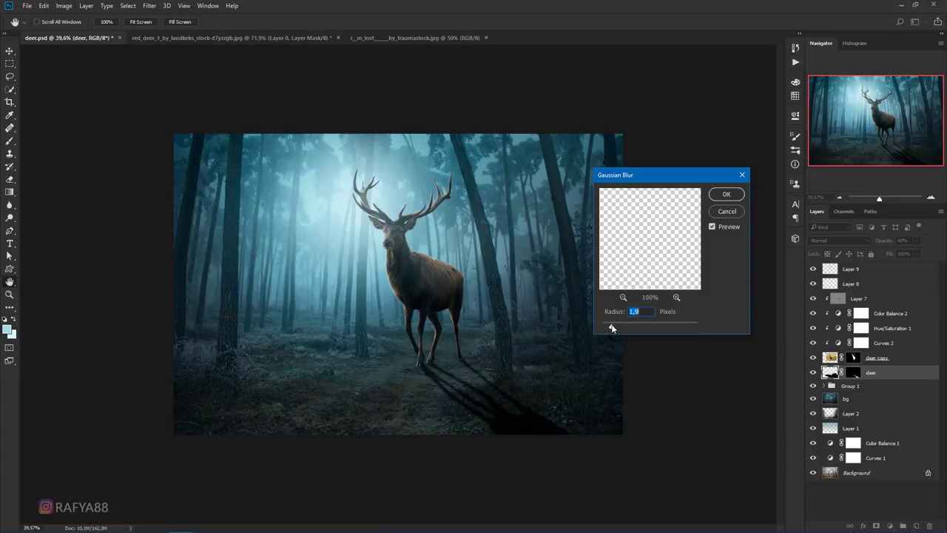
left_click(728, 194)
scroll(659, 218, "down", 3)
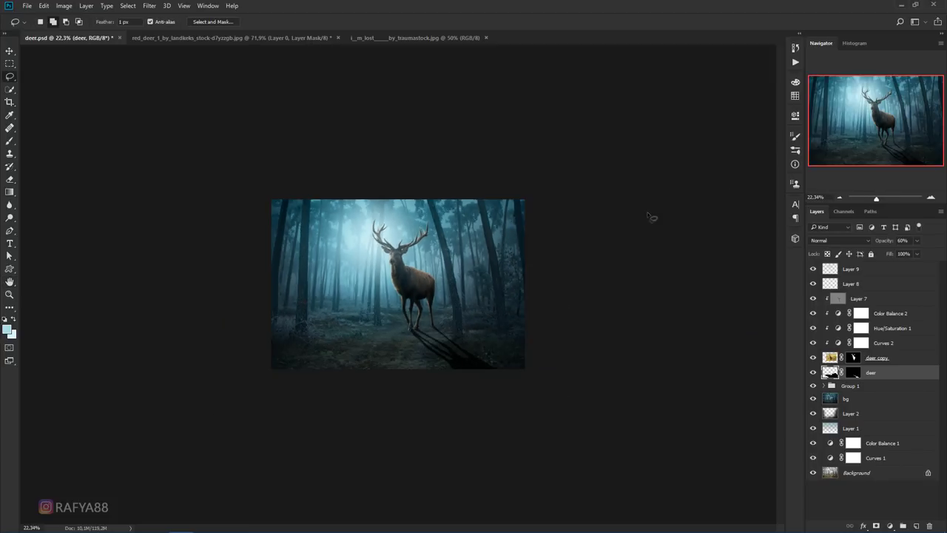
scroll(644, 222, "up", 1)
scroll(634, 228, "up", 1)
scroll(636, 228, "up", 1)
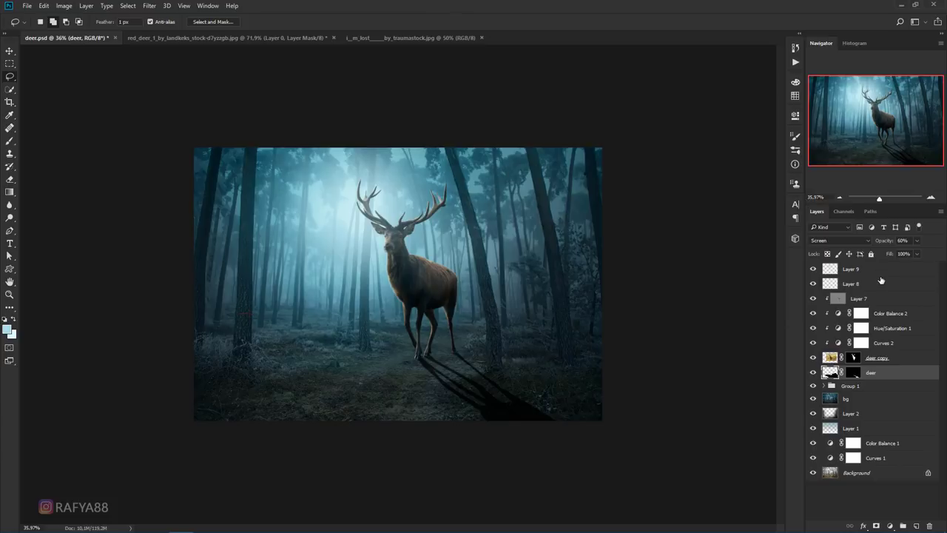
Add Layer 10 above Layer 9 and load a 1400 px brush in near-black #070a09
left_click(871, 270)
left_click(916, 525)
key("i")
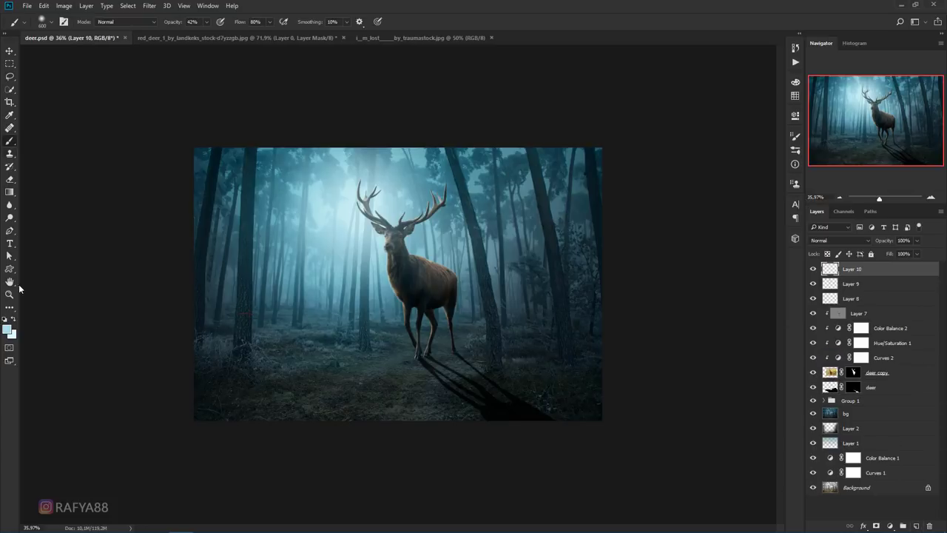
left_click(9, 328)
left_click(562, 399)
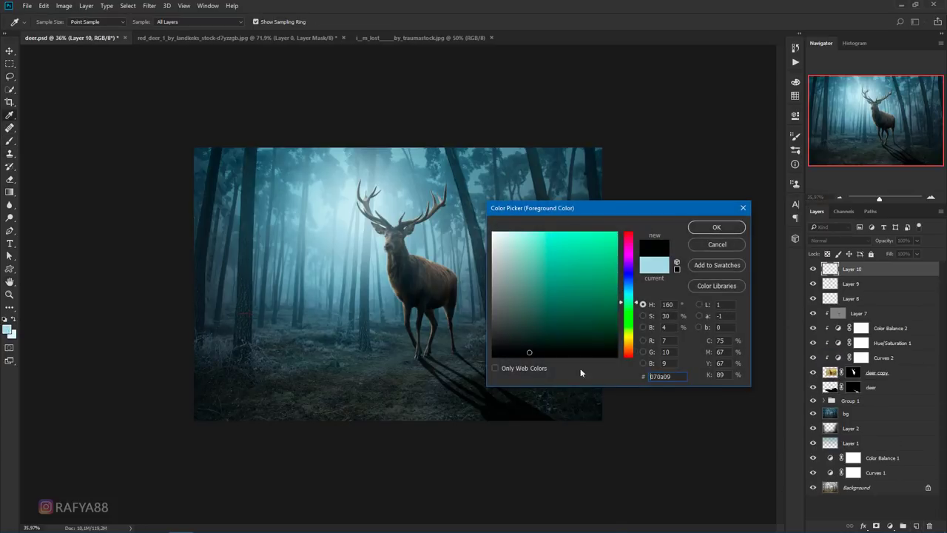
left_click(702, 226)
key("b")
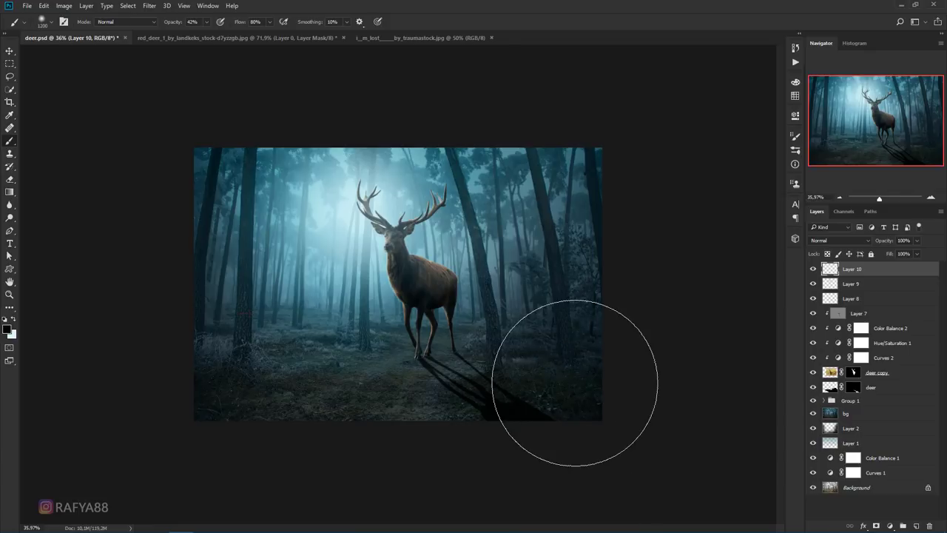
scroll(575, 383, "down", 2)
key("bracketright")
key("bracketright")
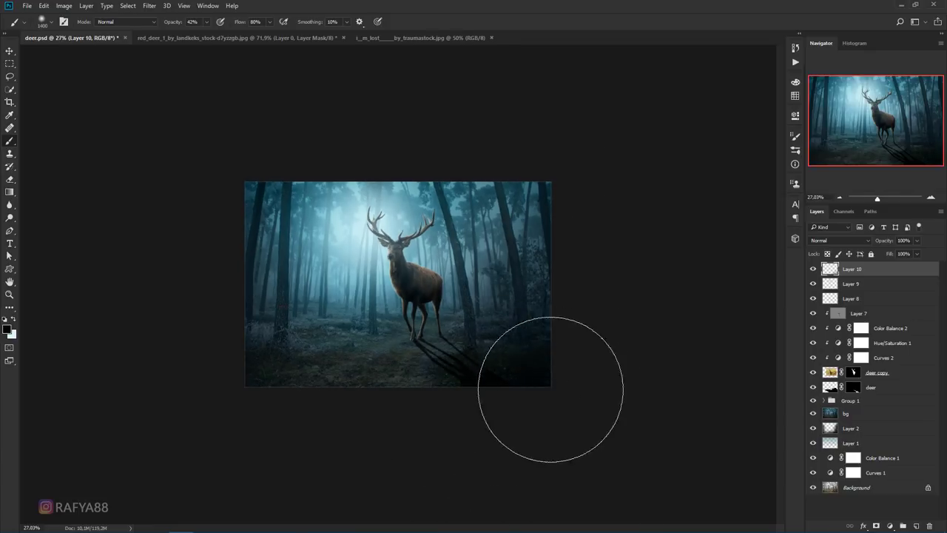
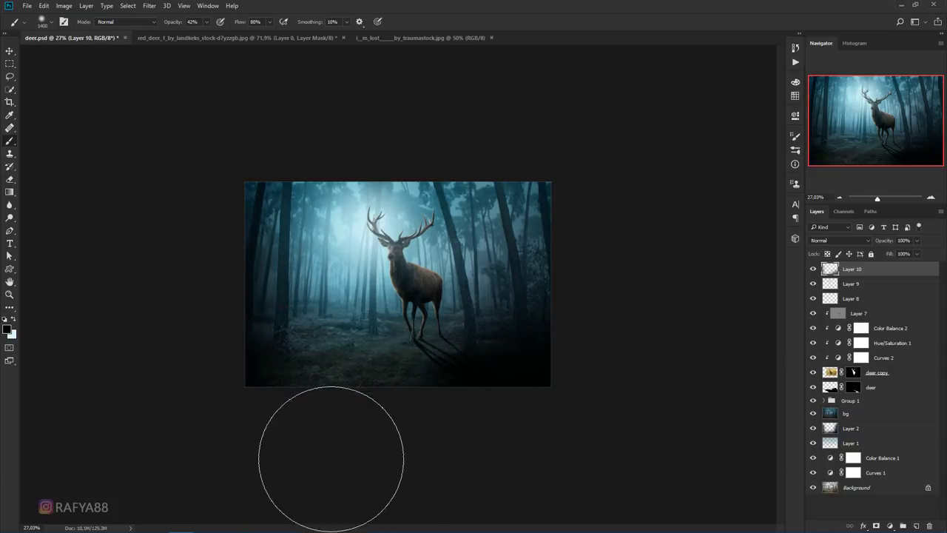
Lower the opacity of the dark paint Layer 10 and of the deer layer
left_click_drag(888, 241, 870, 252)
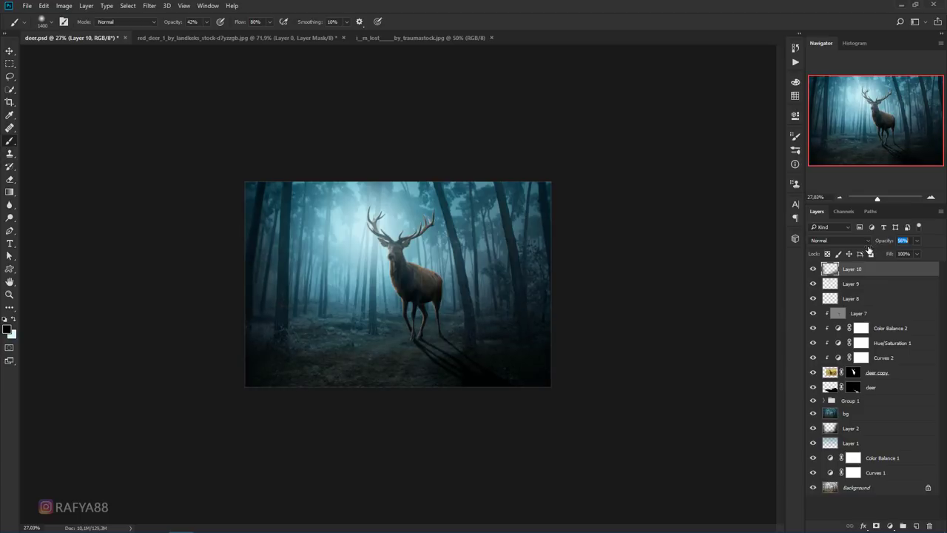
left_click(882, 391)
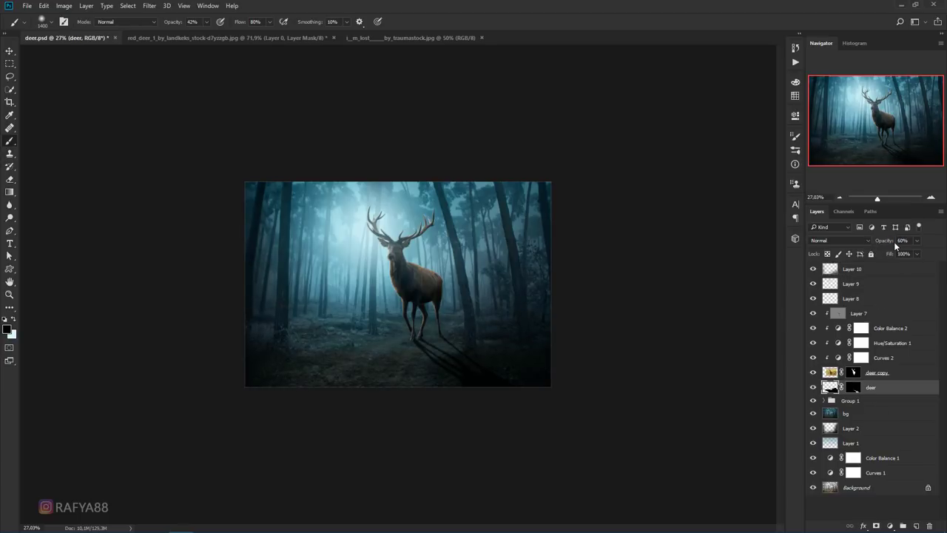
left_click_drag(885, 246, 874, 248)
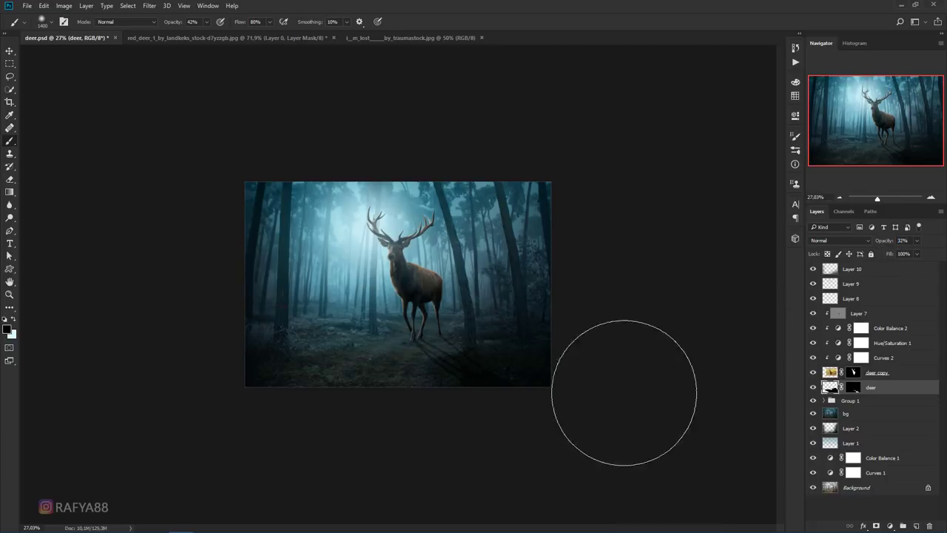
scroll(628, 385, "up", 3)
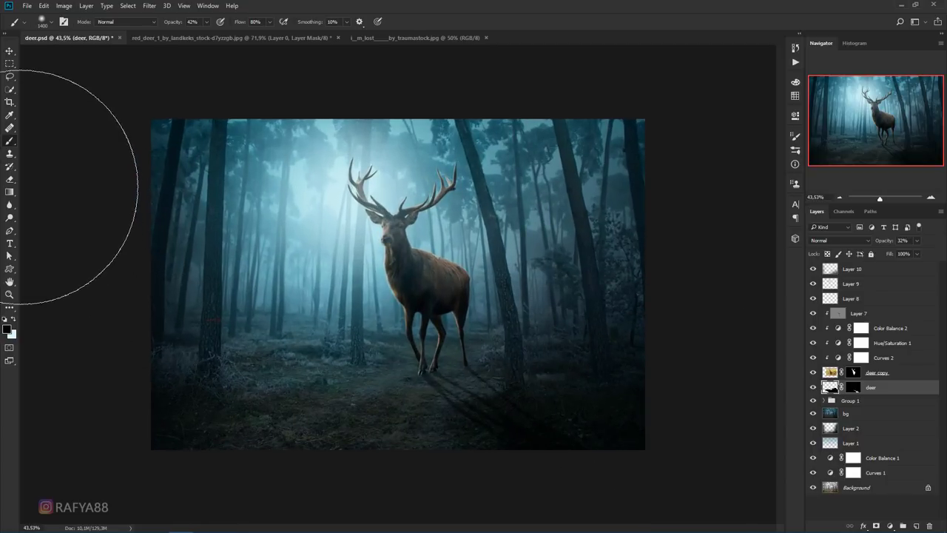
Erase parts of the deer layer with an 800px eraser and set its opacity to 40%
left_click(10, 180)
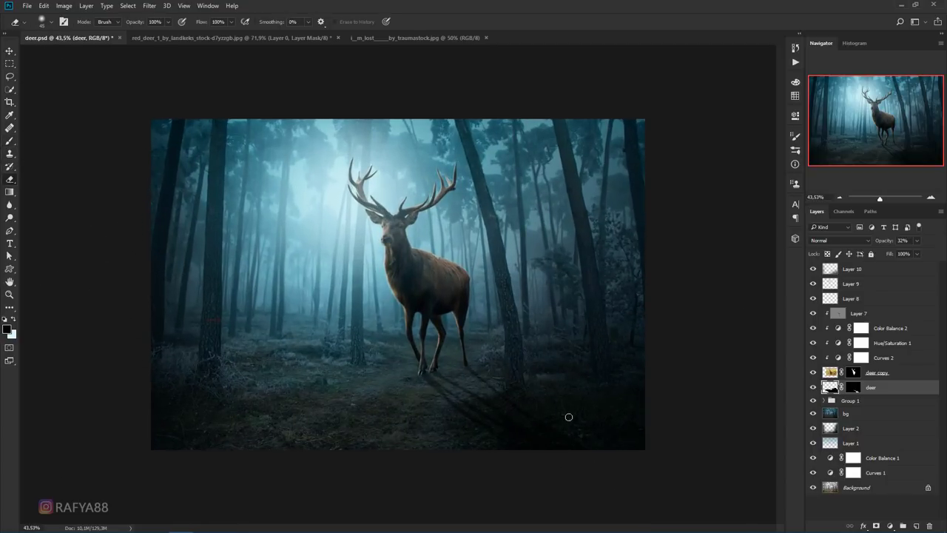
key("bracketright")
key("bracketright")
key("bracketright")
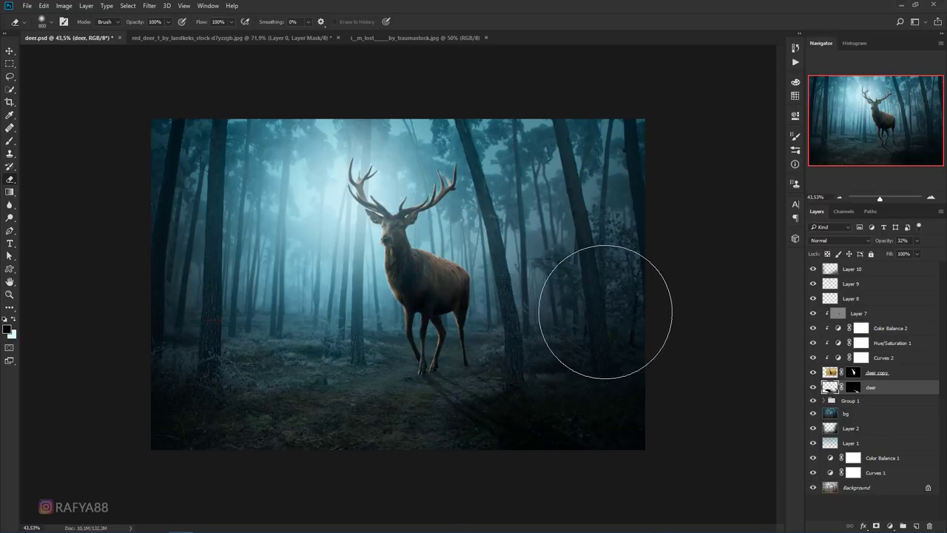
key("ctrl+z")
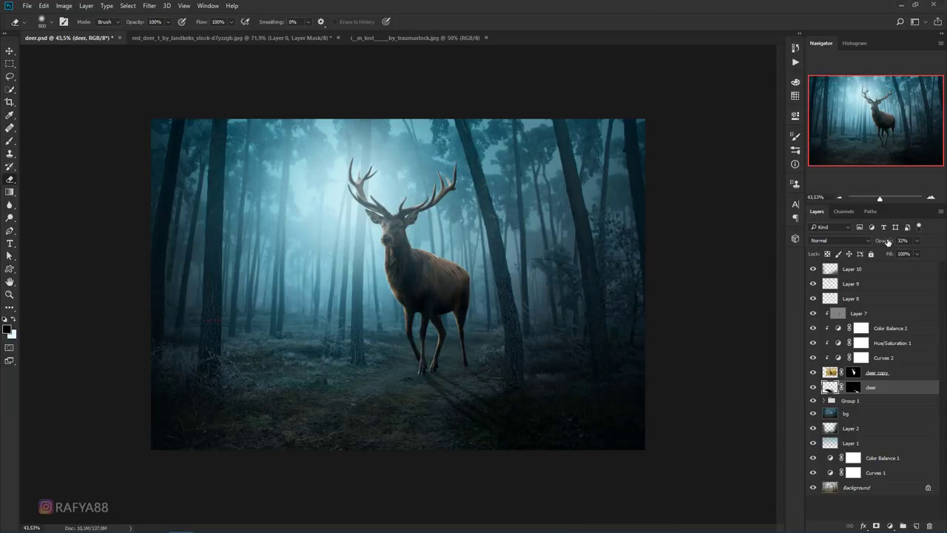
left_click_drag(888, 242, 893, 242)
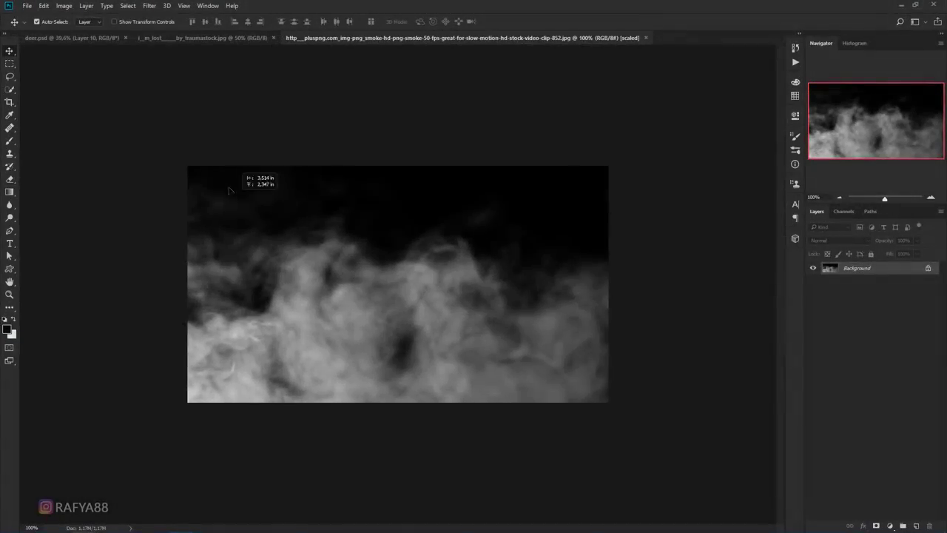
Bring the smoke photo into deer.psd below the deer layer, scaled to about 189% over the stag
left_click_drag(229, 190, 485, 255)
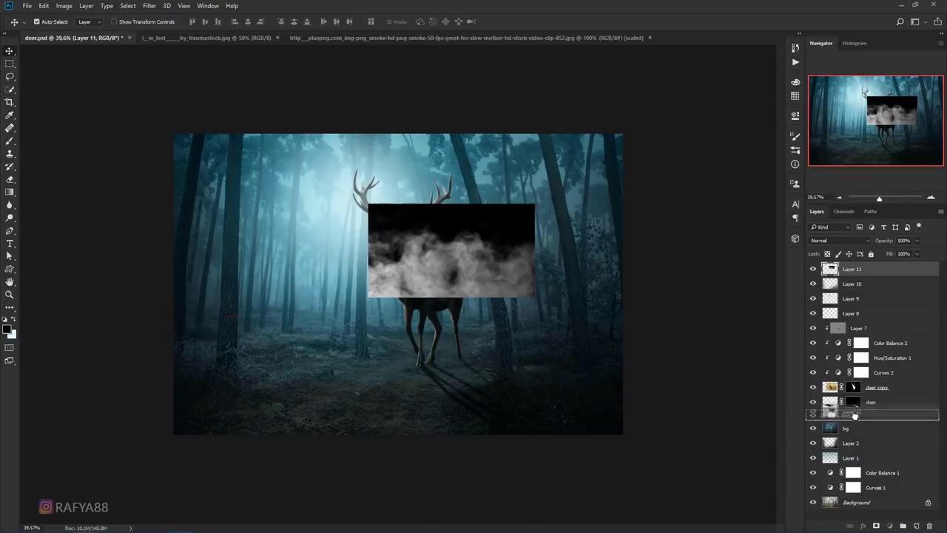
left_click_drag(851, 386, 858, 408)
scroll(547, 334, "up", 1)
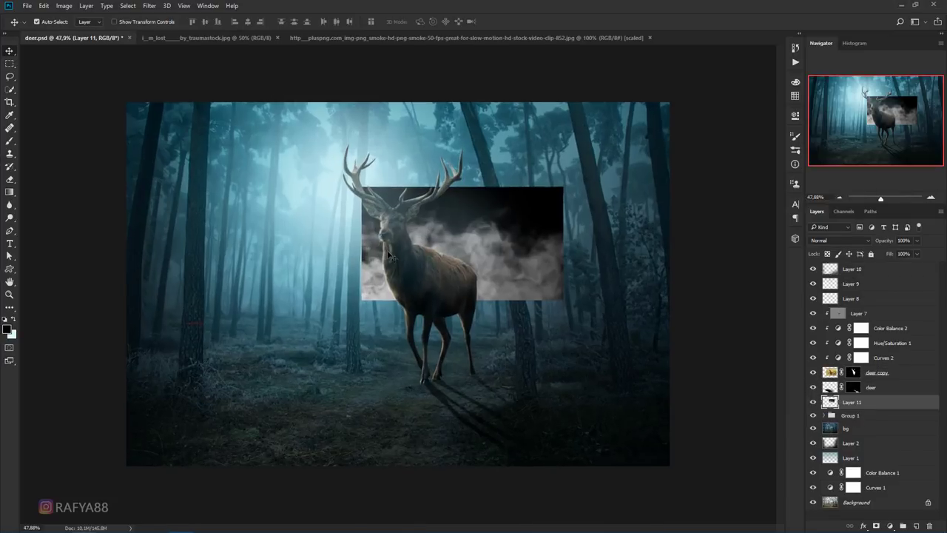
key("ctrl+t")
left_click_drag(566, 301, 657, 352)
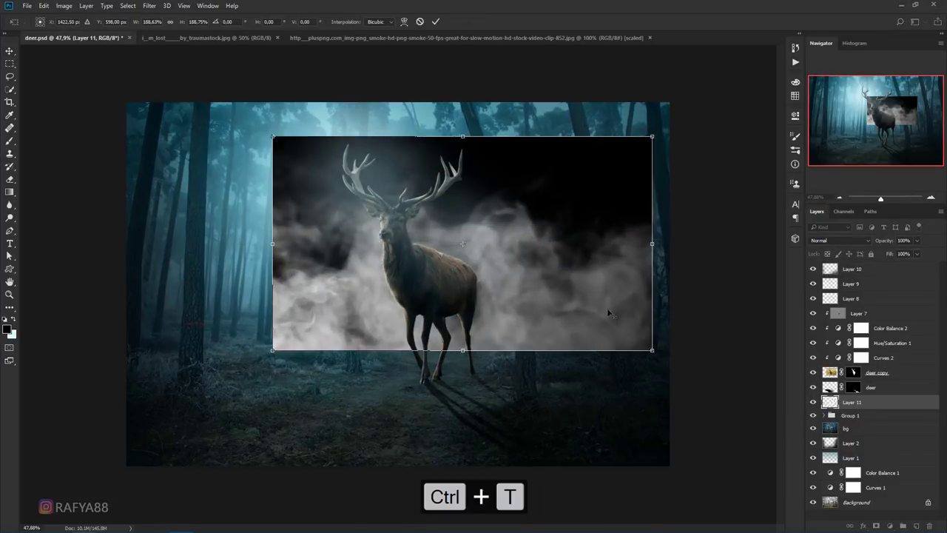
mouse_move(485, 259)
left_mouse_down()
mouse_move(426, 278)
mouse_move(442, 278)
left_mouse_up()
key("Return")
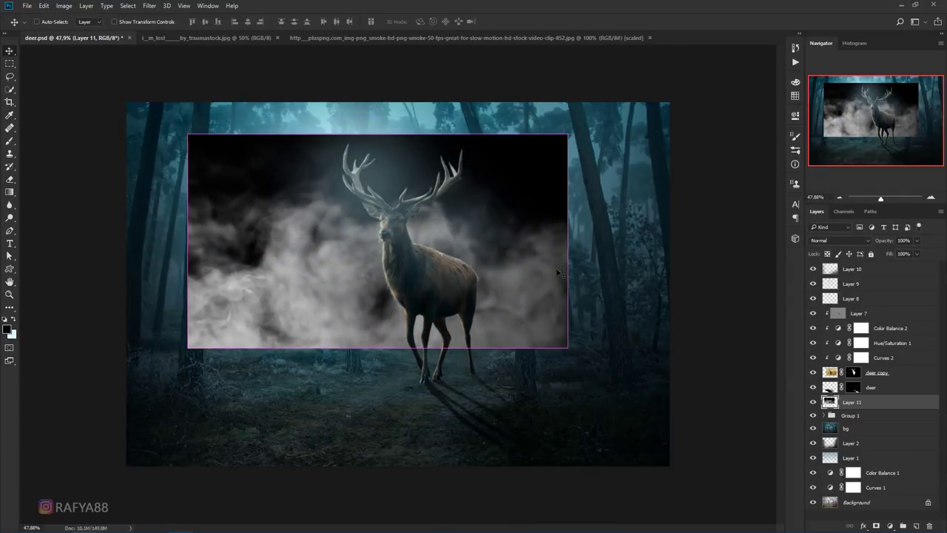
Set the smoke layer to Screen at 40% opacity and erase its left edge and right-hand trees area
left_click(840, 241)
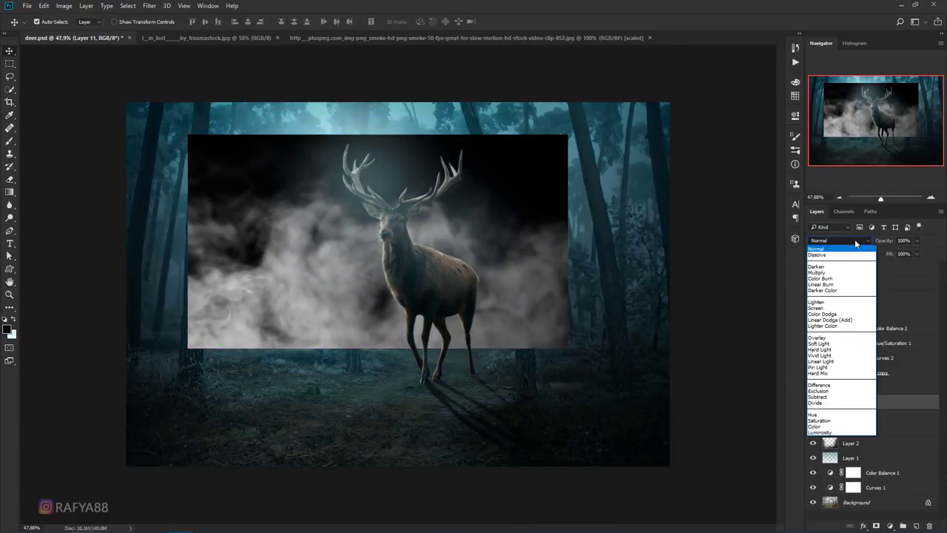
left_click(831, 309)
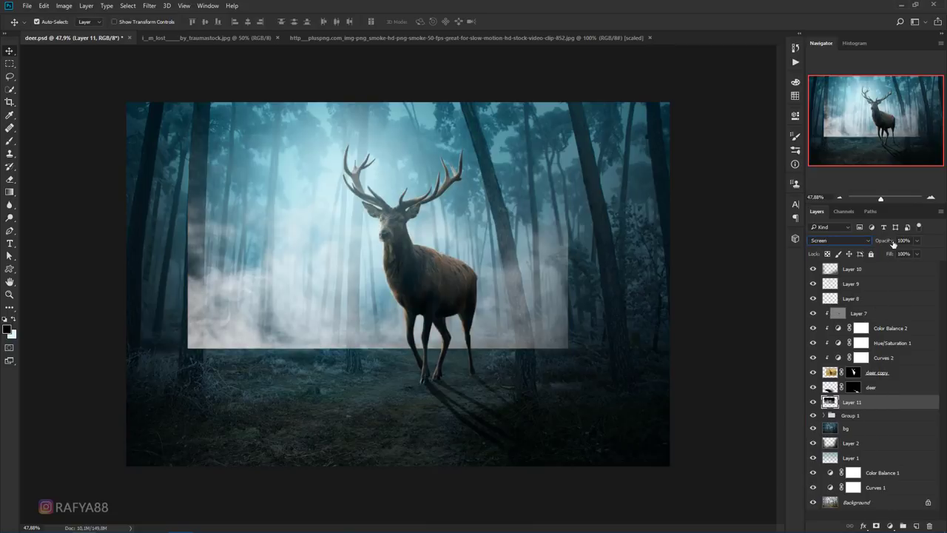
left_click_drag(873, 247, 862, 246)
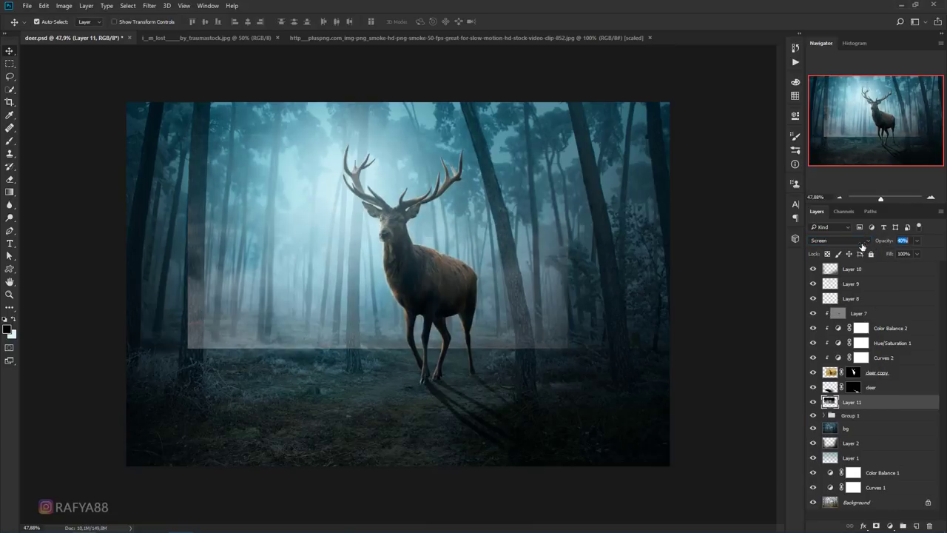
left_click(10, 184)
mouse_move(243, 349)
left_mouse_down()
mouse_move(184, 320)
mouse_move(398, 423)
mouse_move(549, 406)
mouse_move(515, 402)
left_mouse_up()
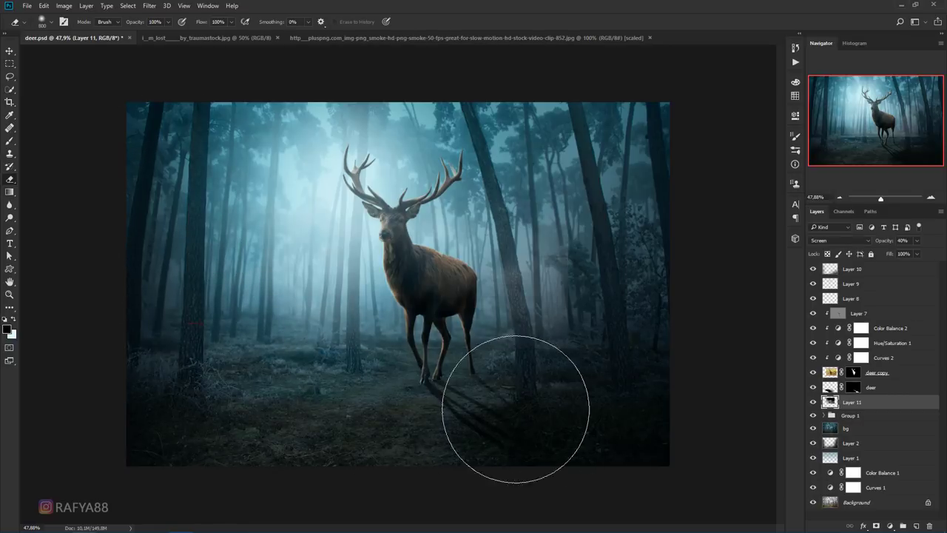
left_click_drag(635, 265, 602, 275)
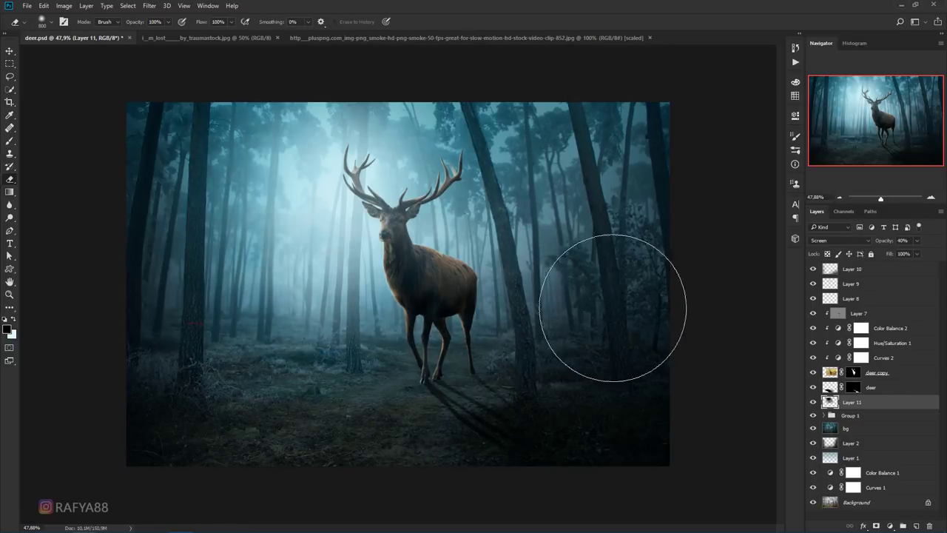
Enlarge the smoke layer to about 121% and reposition it over the scene
key("ctrl+t")
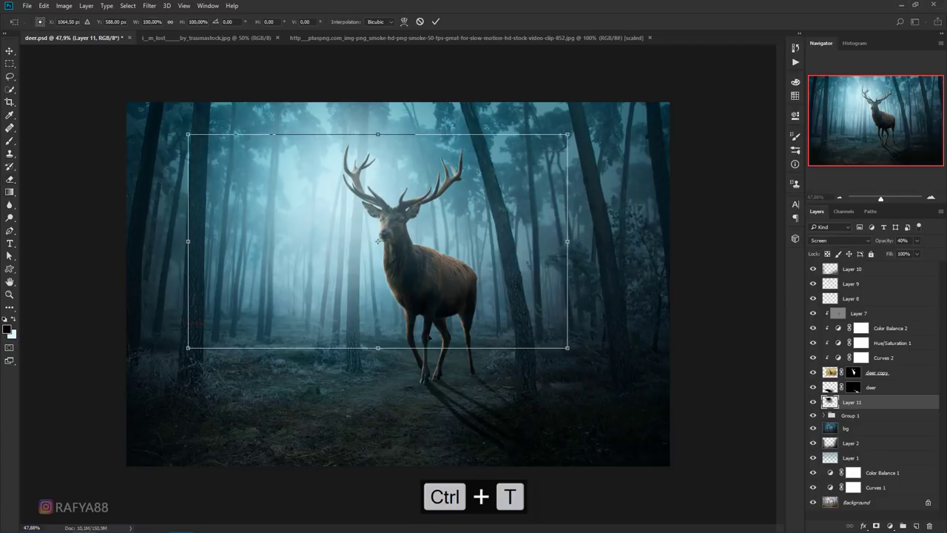
left_click_drag(188, 347, 107, 388)
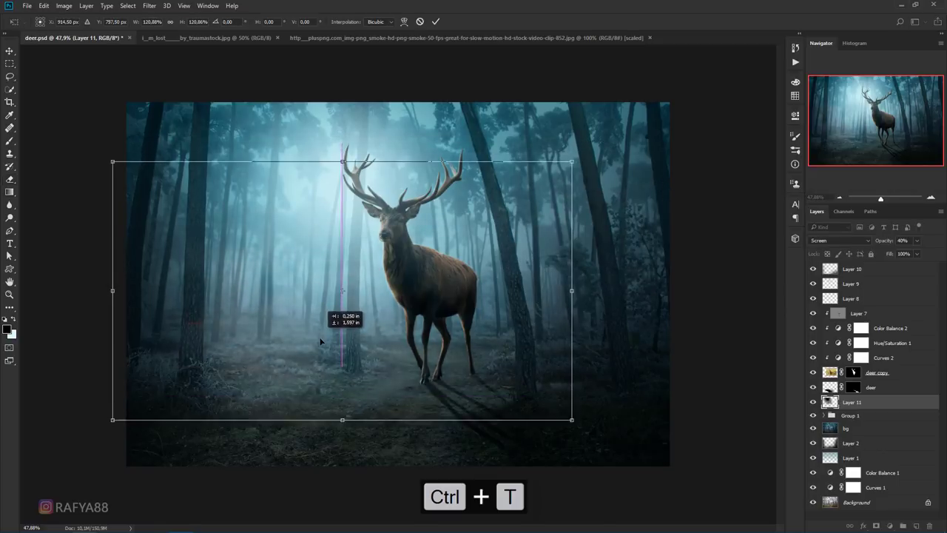
mouse_move(311, 306)
left_mouse_down()
mouse_move(331, 310)
mouse_move(318, 312)
left_mouse_up()
key("Return")
key("e")
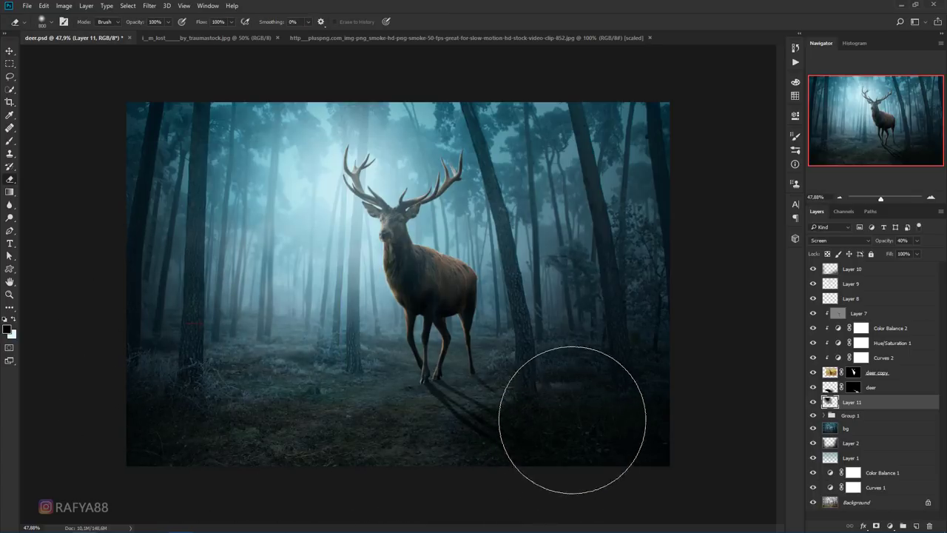
Compare the scene with and without the smoke, then select Layer 10
left_click(813, 402)
left_click(814, 402)
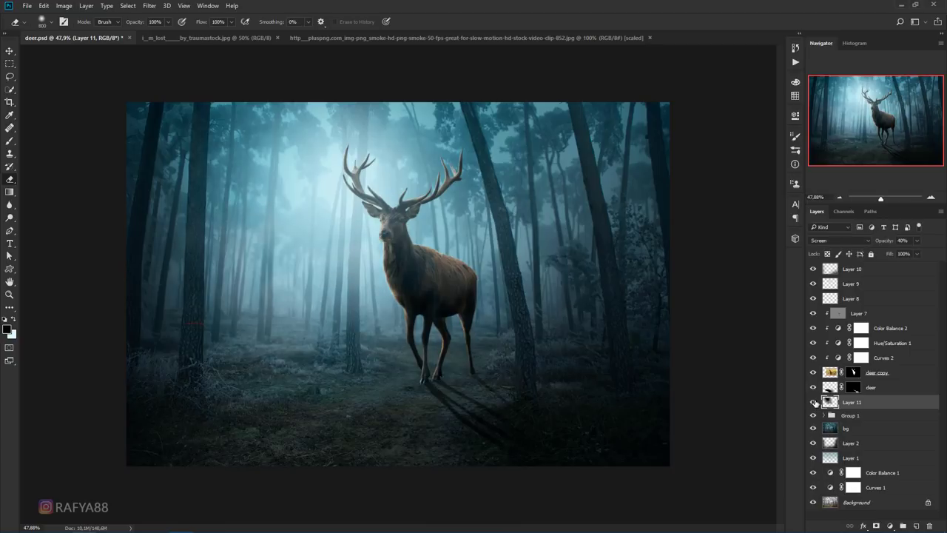
scroll(641, 305, "down", 3)
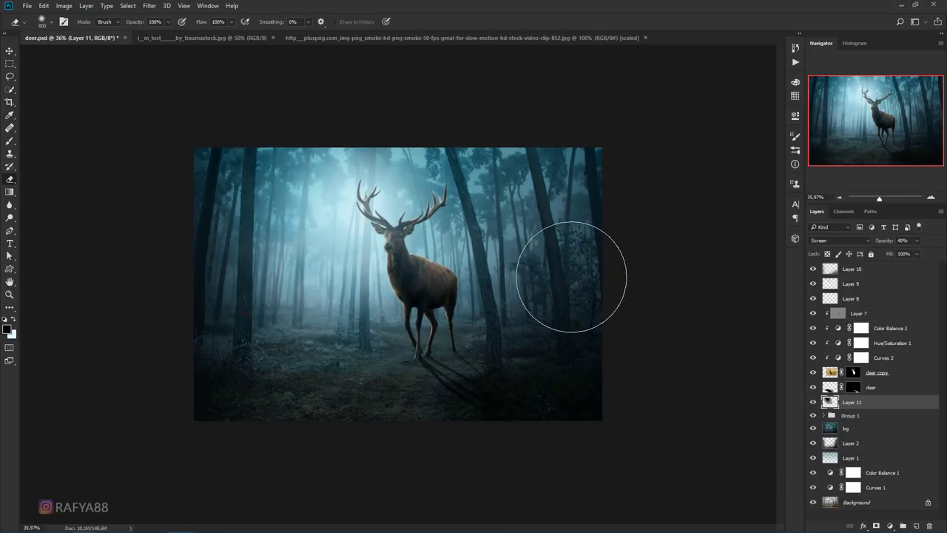
scroll(571, 276, "up", 3)
left_click(854, 272)
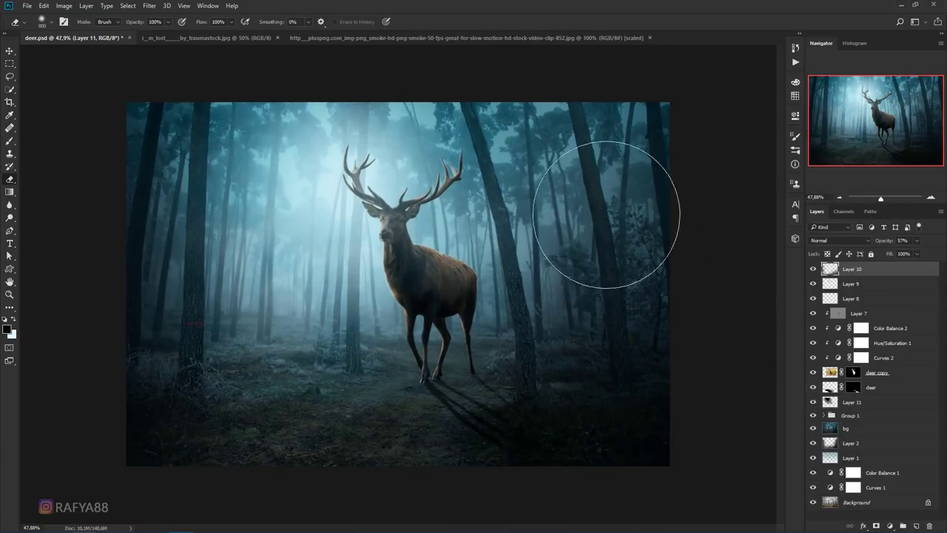
left_click(10, 51)
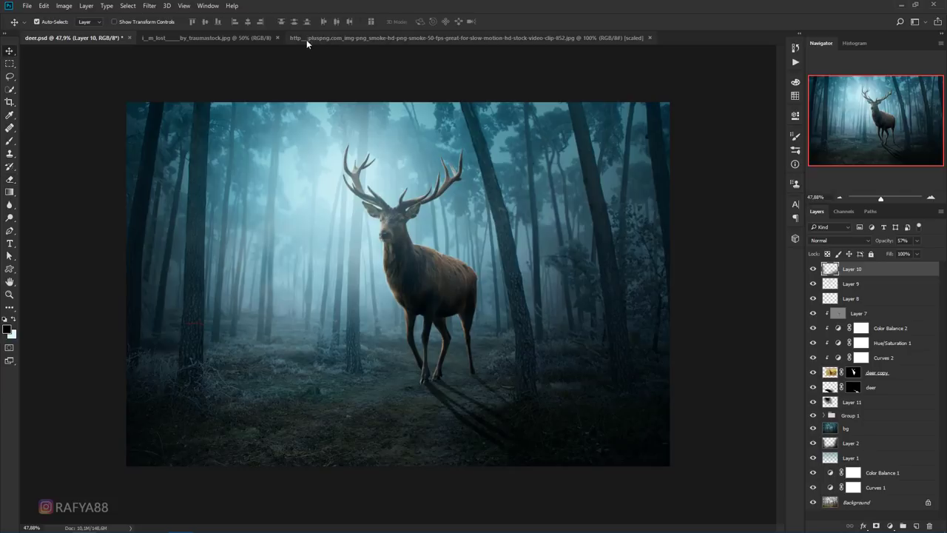
In the child photo, start a Pen path at the toddler's head and run it down his arm
left_click(227, 39)
scroll(306, 180, "up", 1)
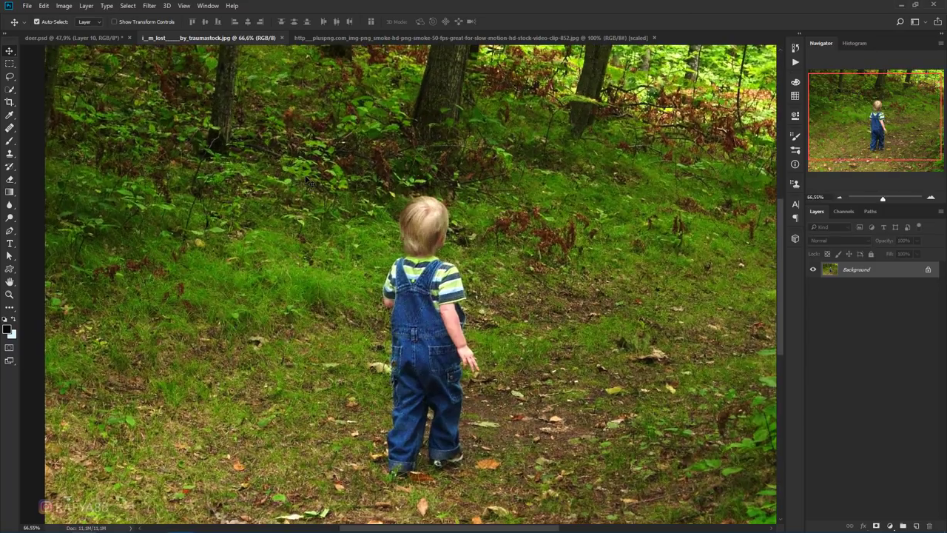
scroll(399, 252, "up", 1)
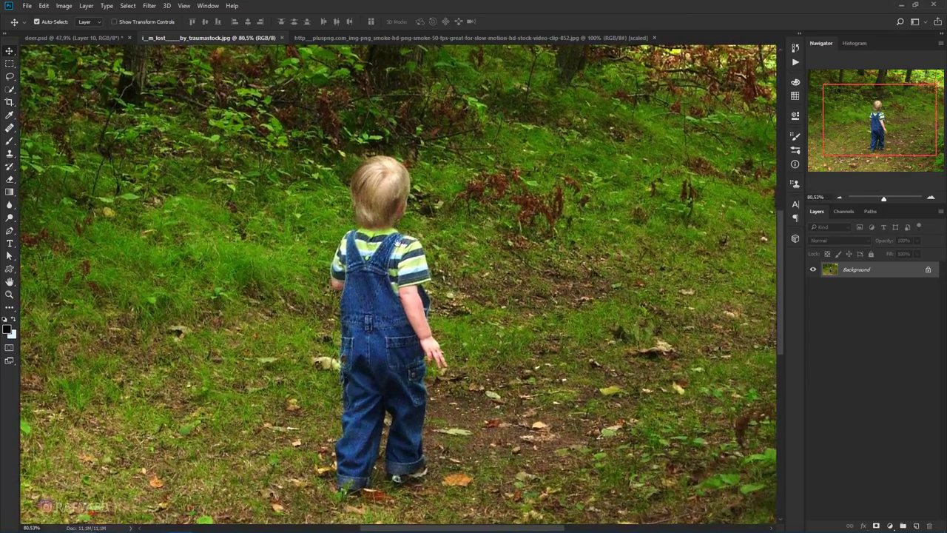
left_click(9, 231)
scroll(445, 167, "up", 2)
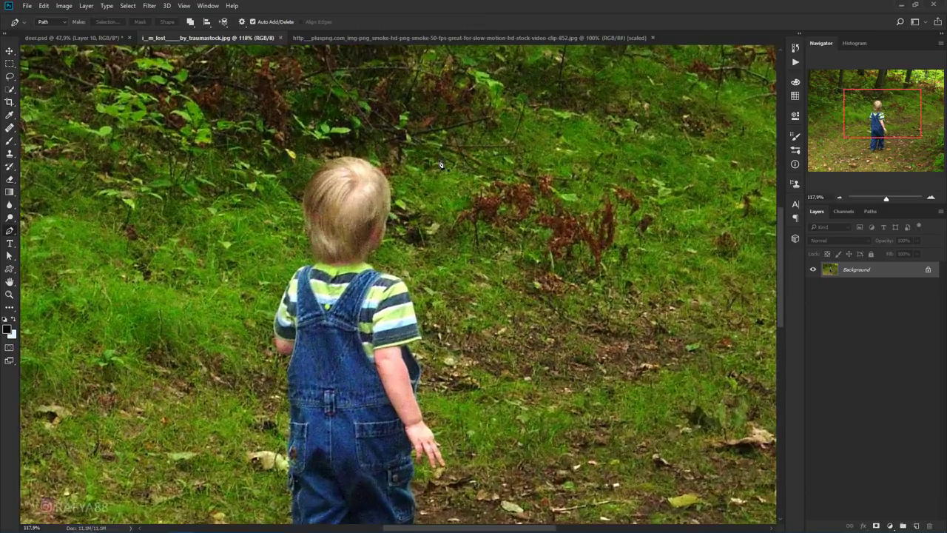
left_click(368, 168)
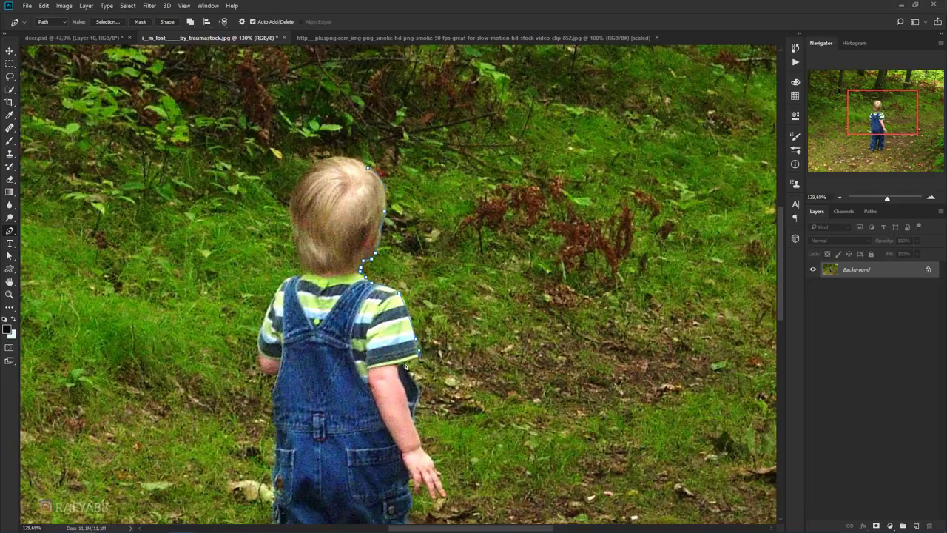
scroll(442, 318, "down", 1)
left_click(429, 399)
scroll(433, 414, "up", 1)
key("ctrl+z")
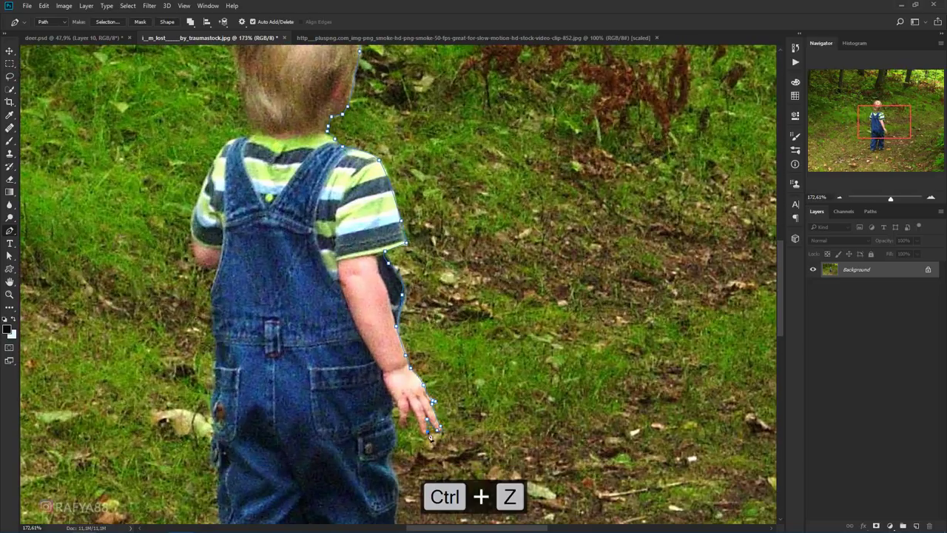
scroll(402, 425, "down", 2)
scroll(402, 425, "down", 3)
Trace the path down the leg, around the shoe, up the left side and torso, closing at the head
left_click(407, 390)
left_click(364, 461)
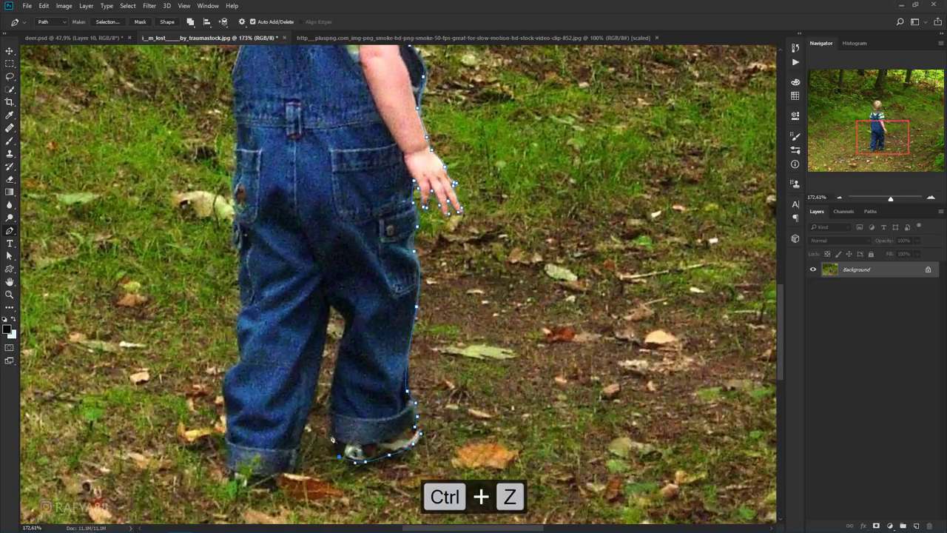
left_click(328, 304)
left_click(309, 413)
left_click(238, 472)
left_click(235, 372)
scroll(296, 370, "up", 3)
scroll(333, 333, "up", 2)
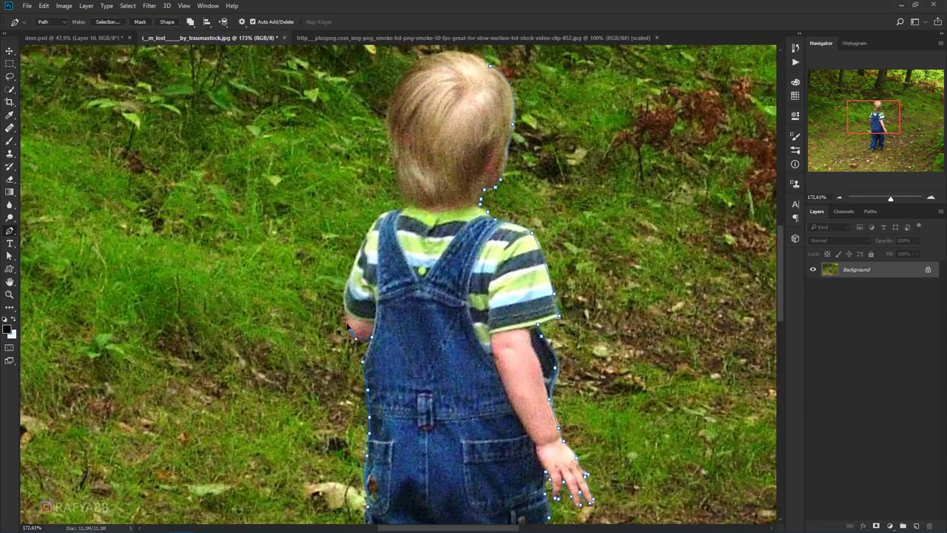
left_click(350, 330)
left_click(369, 236)
scroll(369, 237, "up", 3)
left_click(402, 233)
left_click(405, 181)
left_click(427, 169)
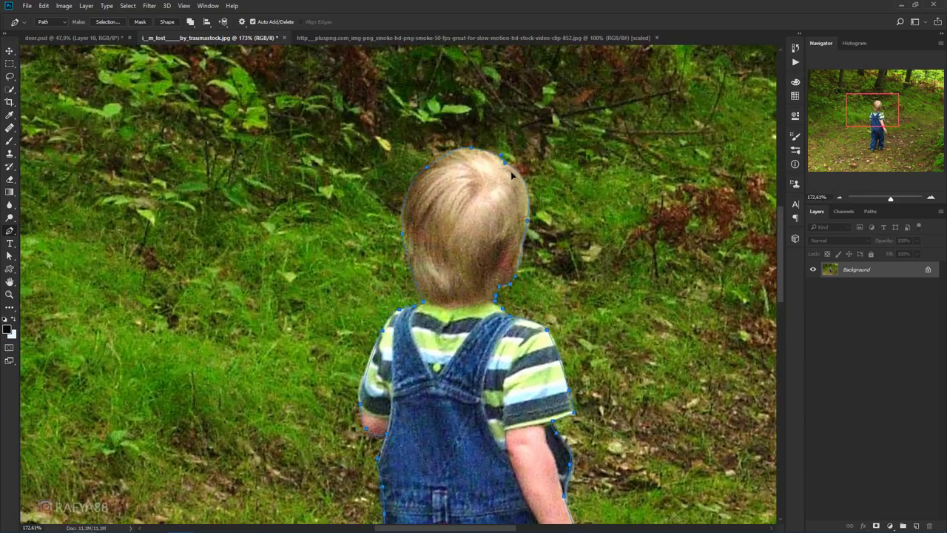
Turn the path into a 1 px feathered selection and add a layer mask to isolate the toddler
right_click(497, 191)
left_click(548, 241)
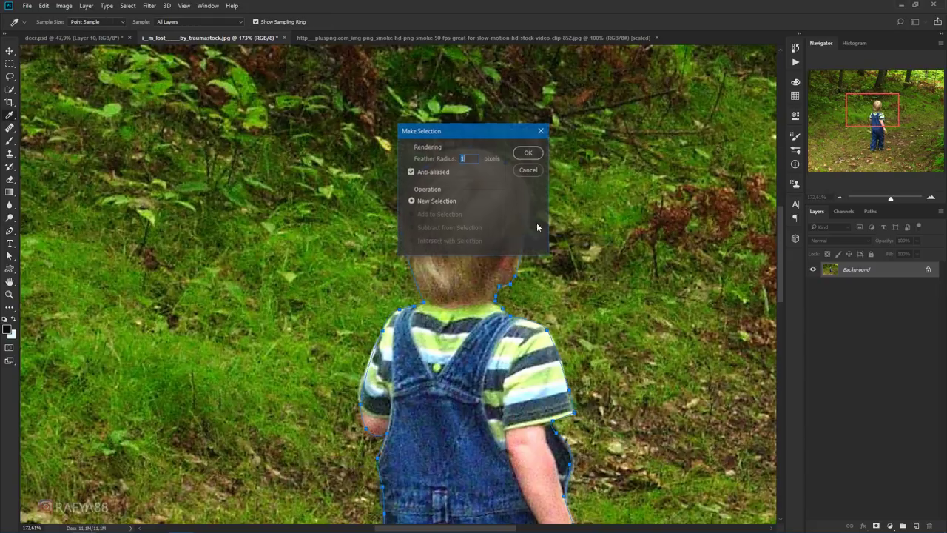
left_click(528, 153)
scroll(461, 161, "down", 3)
scroll(460, 161, "down", 2)
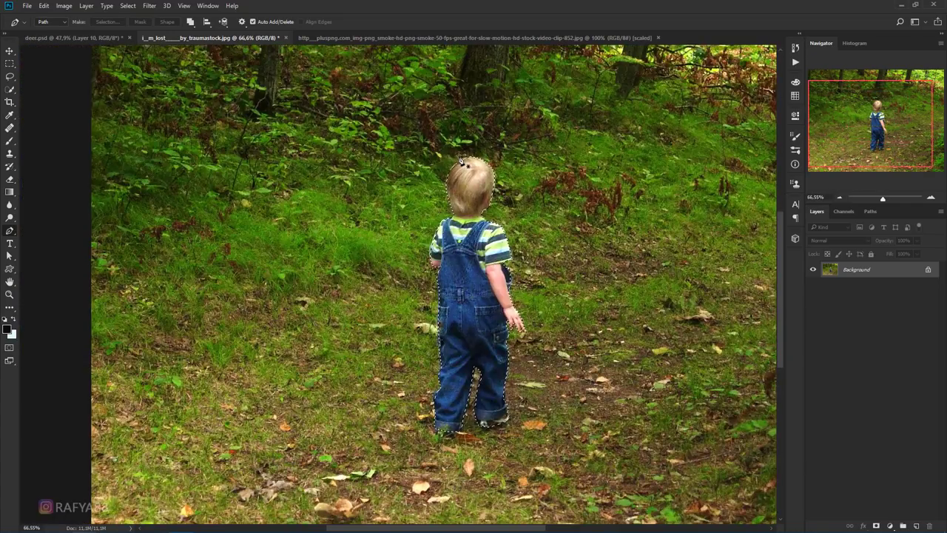
scroll(460, 162, "up", 1)
left_click(874, 526)
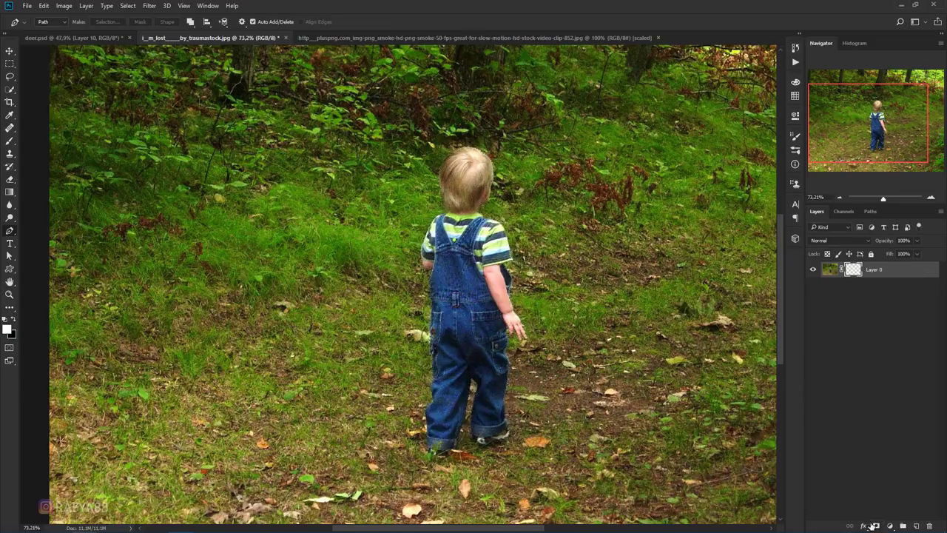
Move the cut-out toddler layer into the deer composite
left_click(10, 51)
mouse_move(485, 170)
left_mouse_down()
mouse_move(294, 220)
mouse_move(348, 274)
left_mouse_up()
scroll(346, 275, "up", 5)
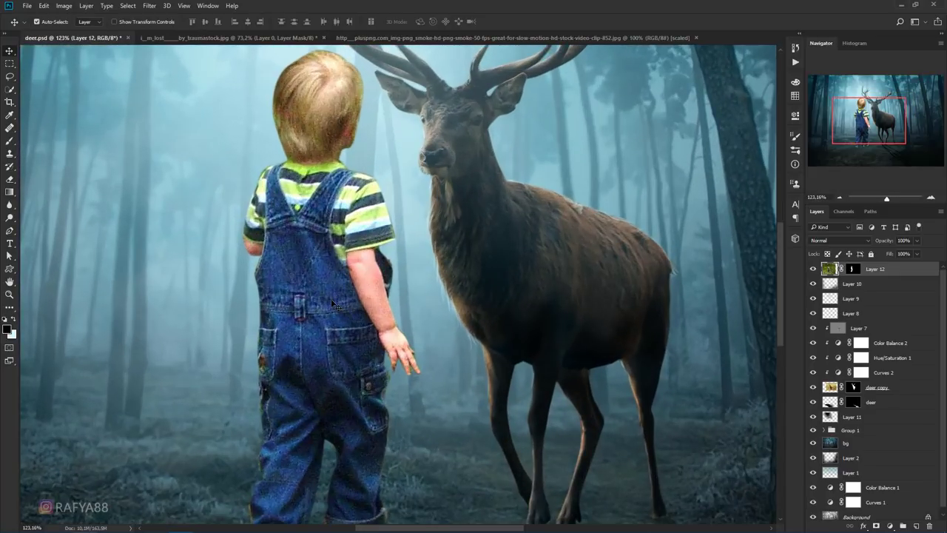
Set Reduce Noise to strength 6, preserve details 8%, with some detail sharpening
left_click(151, 7)
mouse_move(210, 142)
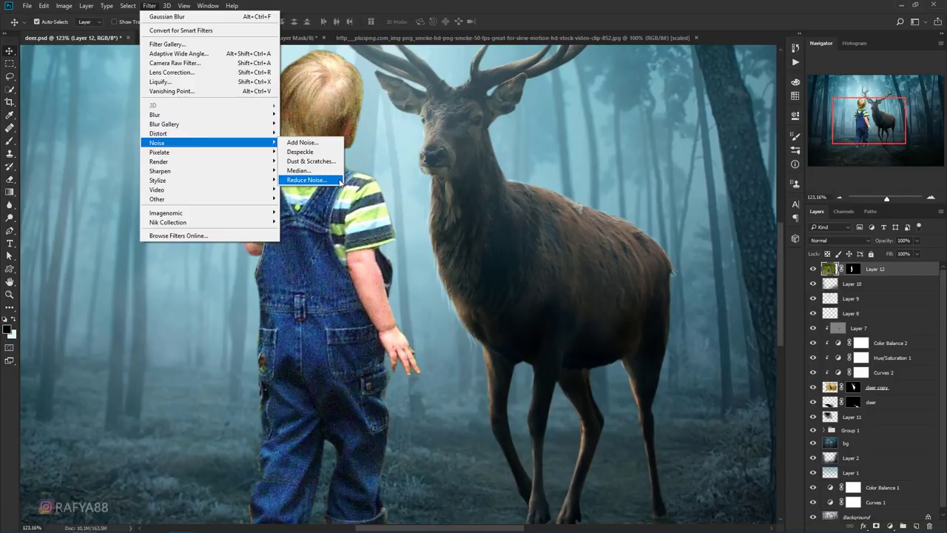
left_click(340, 182)
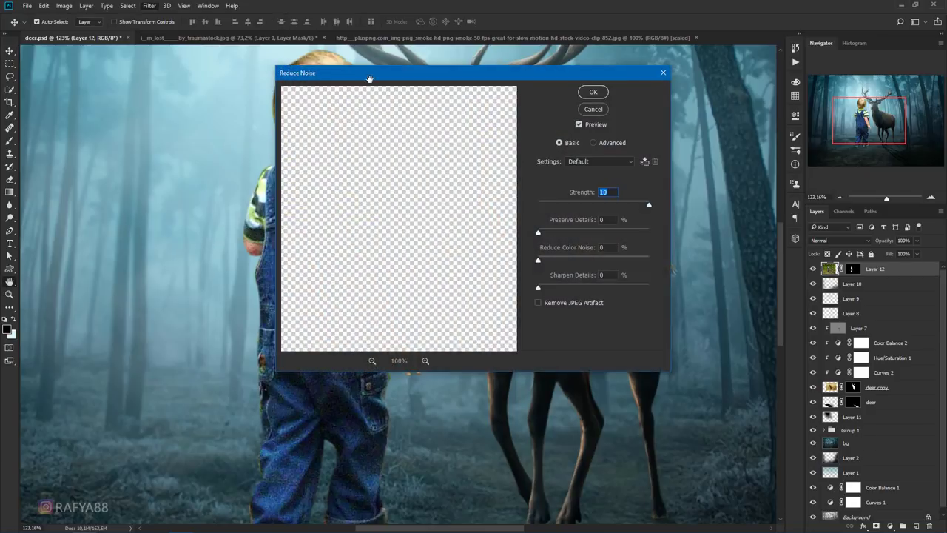
left_click_drag(369, 78, 481, 114)
left_click_drag(469, 275, 483, 292)
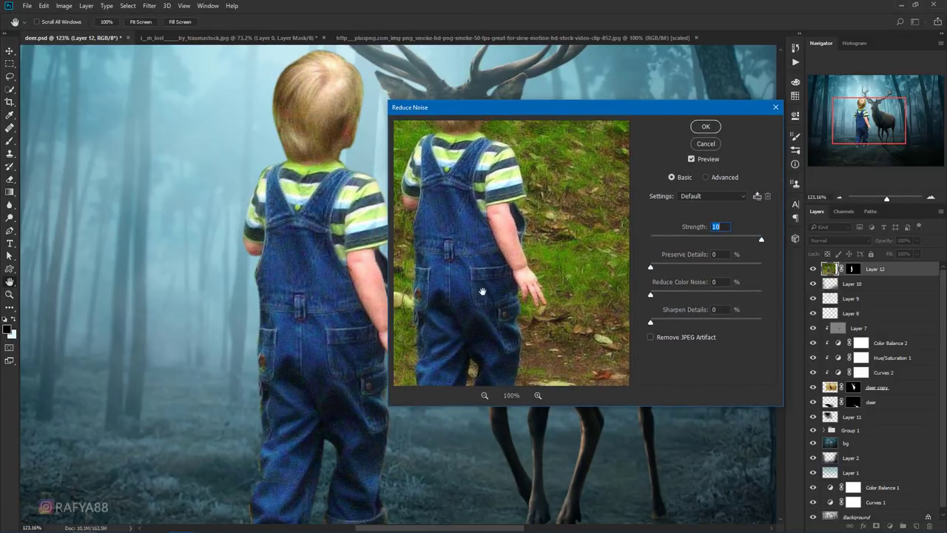
left_click_drag(753, 243, 720, 242)
left_click(681, 267)
left_click(694, 320)
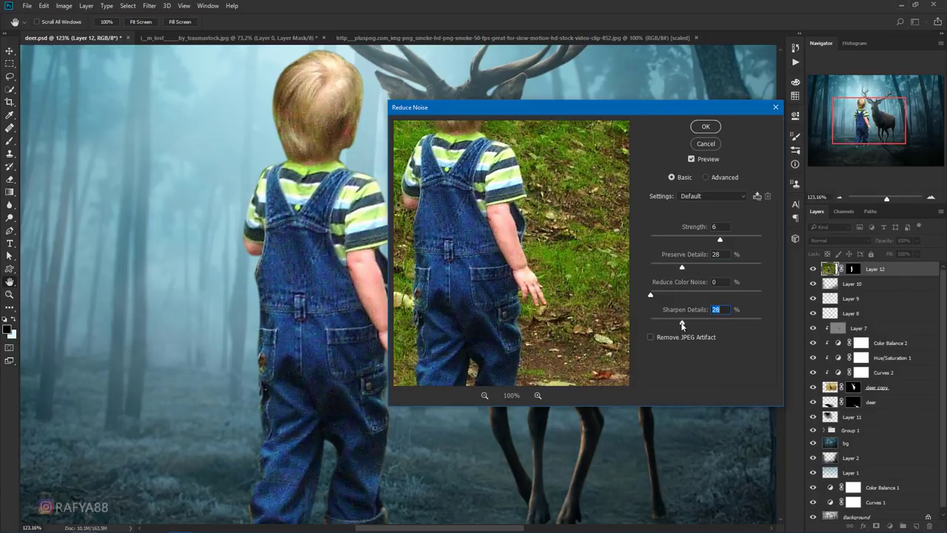
left_click_drag(676, 267, 660, 267)
Apply the Reduce Noise filter to the toddler layer
left_click(705, 126)
scroll(318, 360, "up", 3)
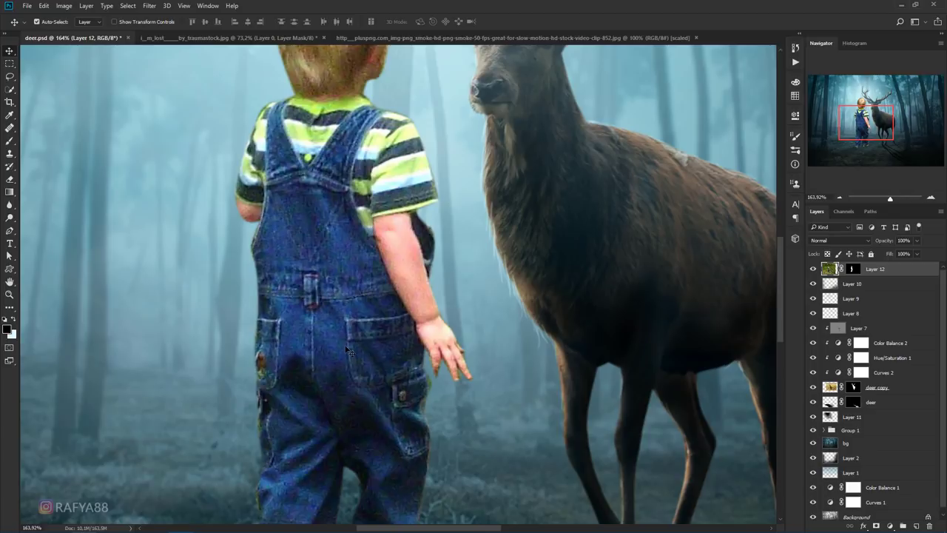
scroll(347, 351, "down", 3)
scroll(346, 355, "down", 2)
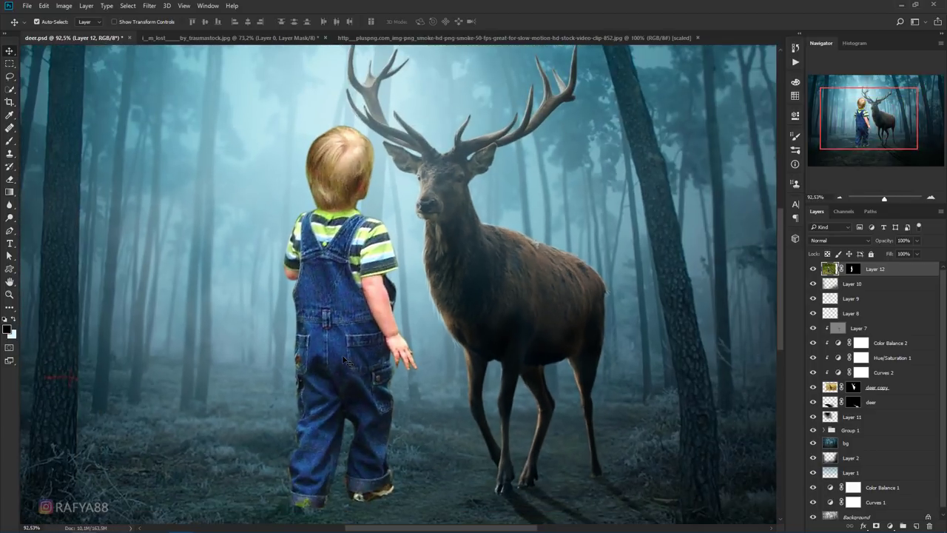
scroll(376, 357, "down", 1)
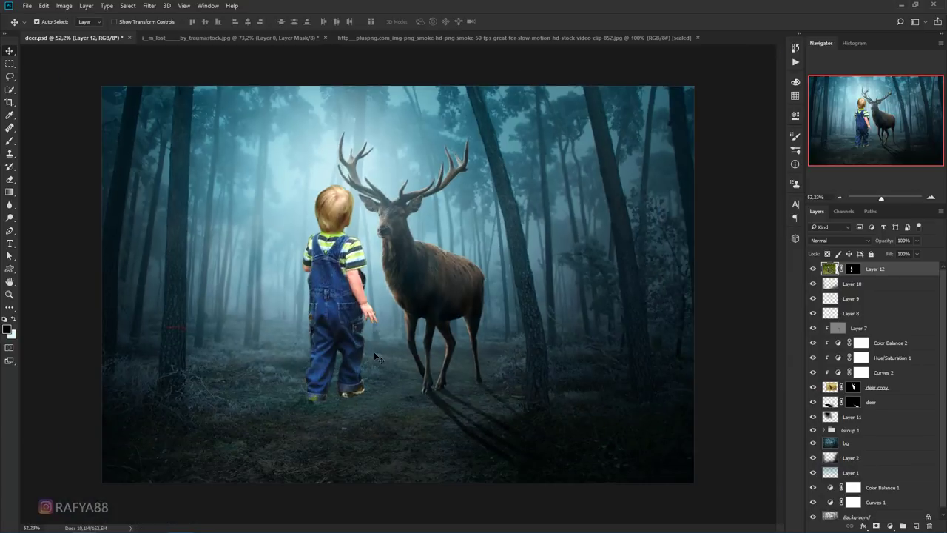
Scale the toddler to 50% and place him in the lower-left foreground
key("ctrl+t")
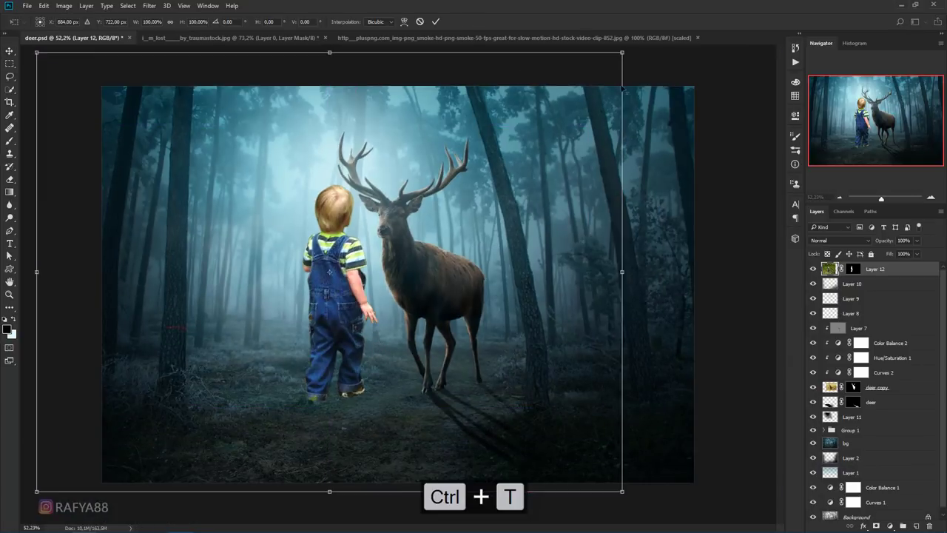
left_click_drag(621, 51, 503, 148)
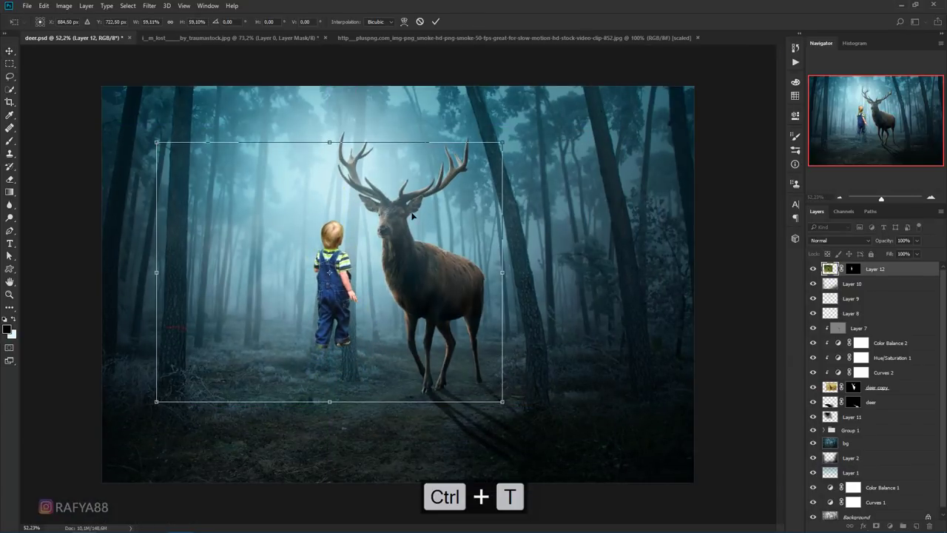
mouse_move(412, 221)
left_mouse_down()
mouse_move(369, 328)
mouse_move(364, 316)
left_mouse_up()
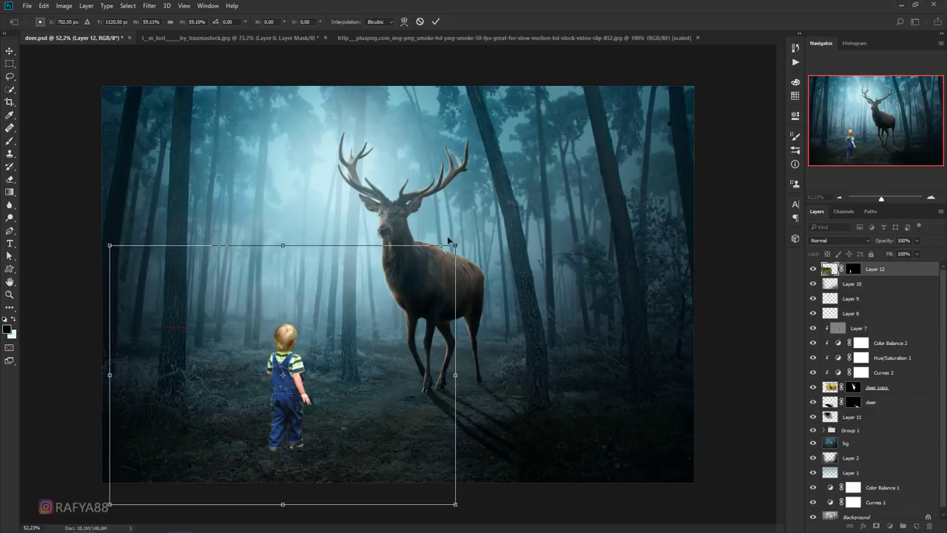
left_click_drag(460, 242, 438, 258)
left_click_drag(382, 293, 381, 299)
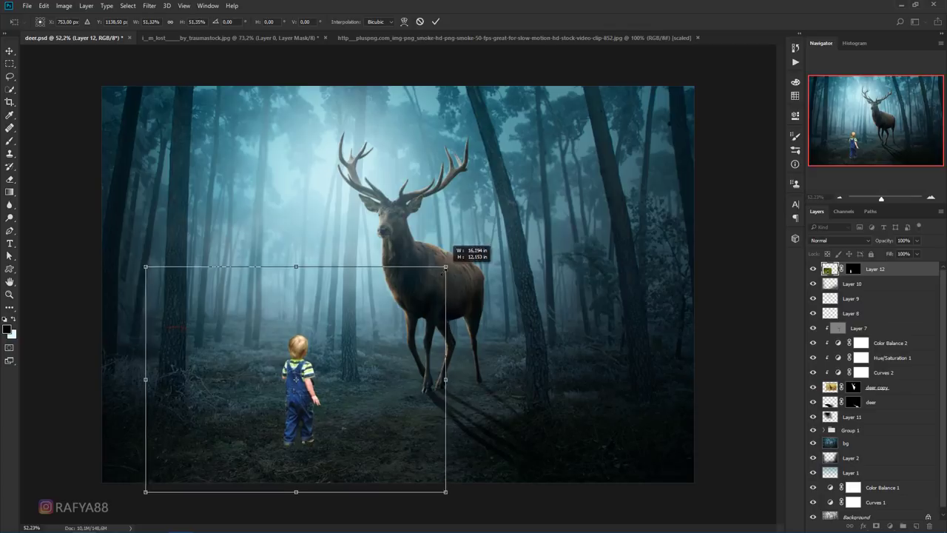
left_click_drag(451, 262, 448, 269)
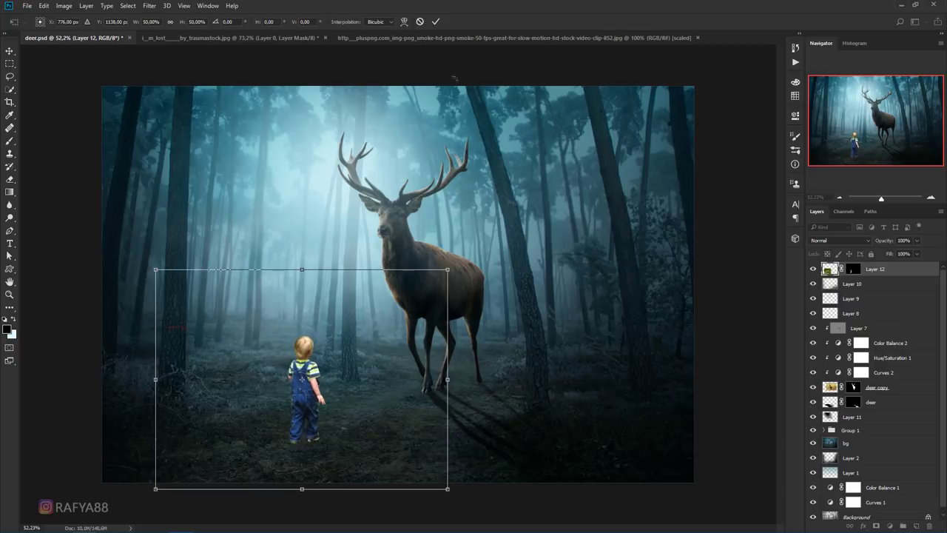
left_click(435, 21)
scroll(333, 381, "up", 5)
left_click(893, 271)
type("boy")
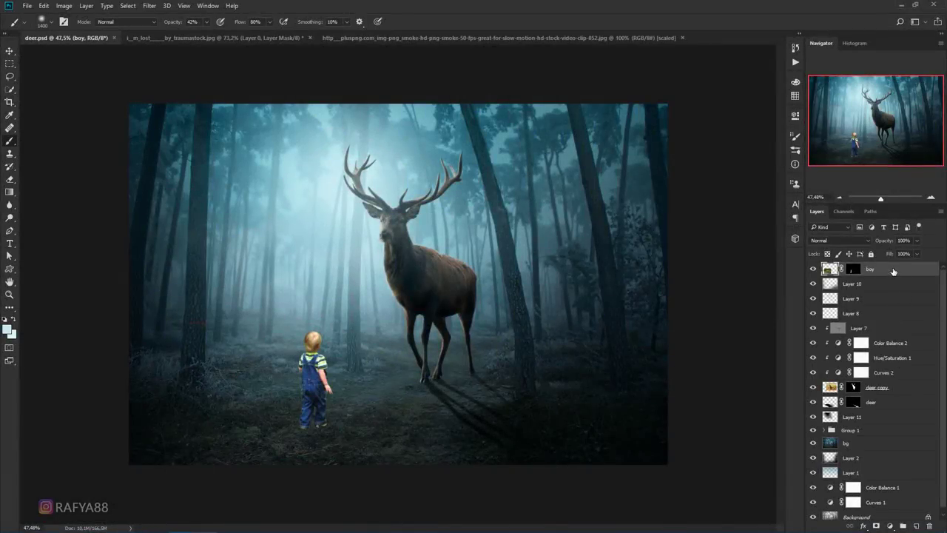
Add a Curves adjustment clipped to the boy, lowering the highlights and darkening the shadows
left_click(894, 526)
left_click(863, 369)
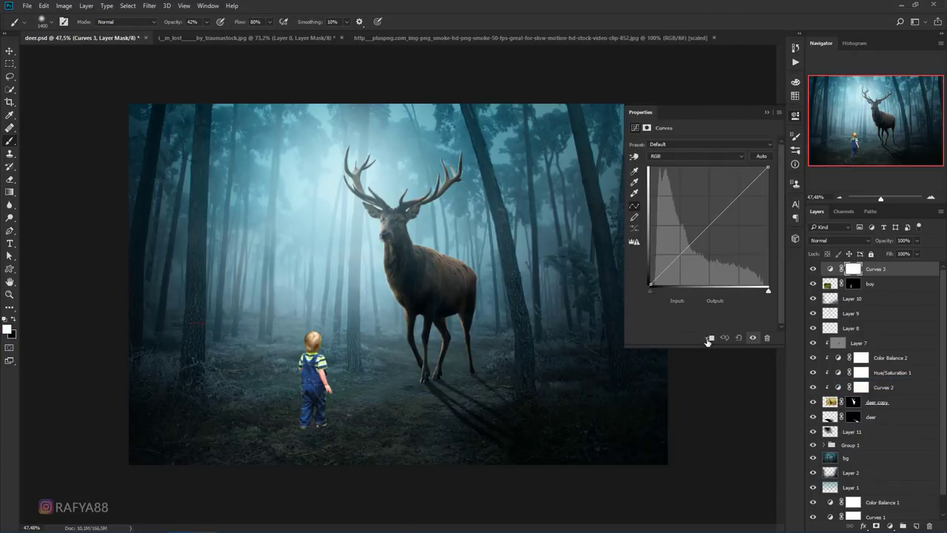
left_click(709, 338)
left_click_drag(767, 168, 774, 210)
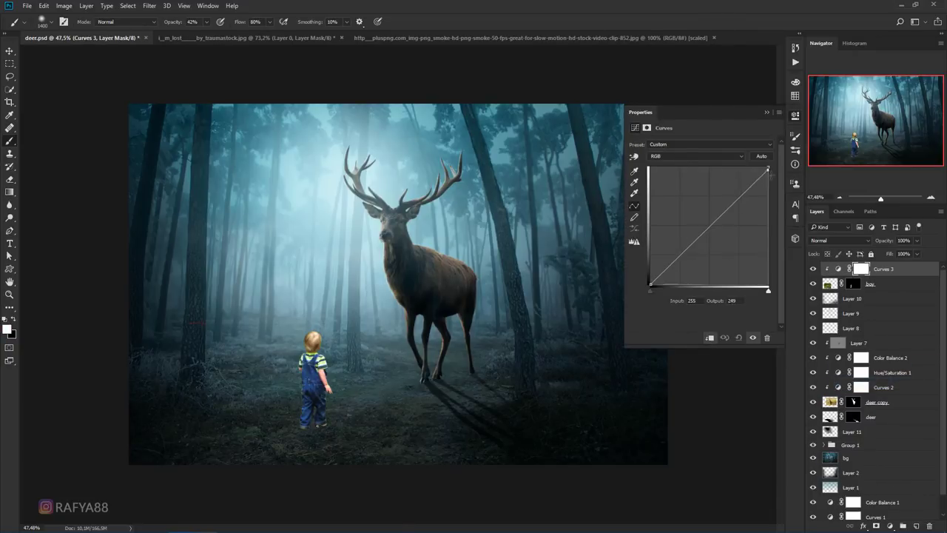
left_click(680, 264)
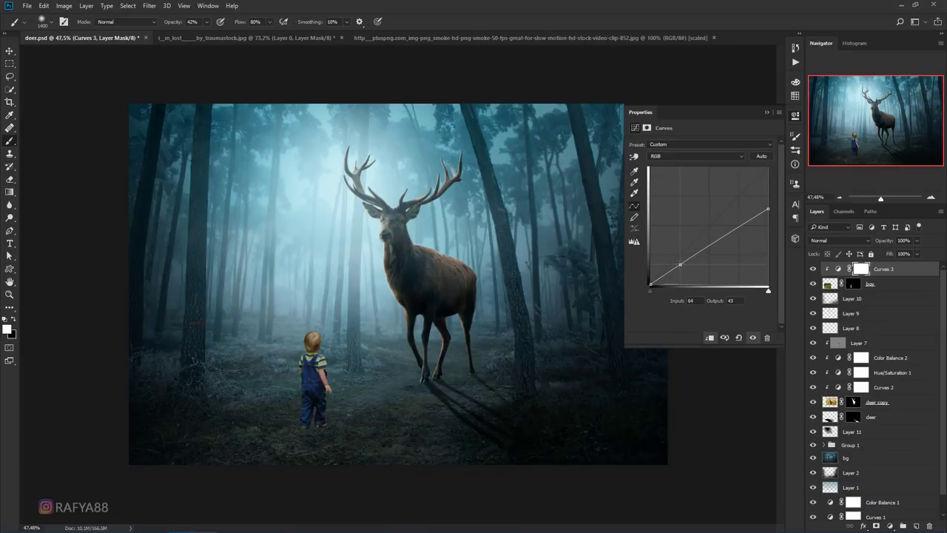
left_click_drag(680, 264, 681, 266)
key("Up")
key("Up")
key("Up")
left_click(767, 112)
Center the view on the boy and make the boy layer active again with a smaller brush
scroll(311, 374, "up", 5)
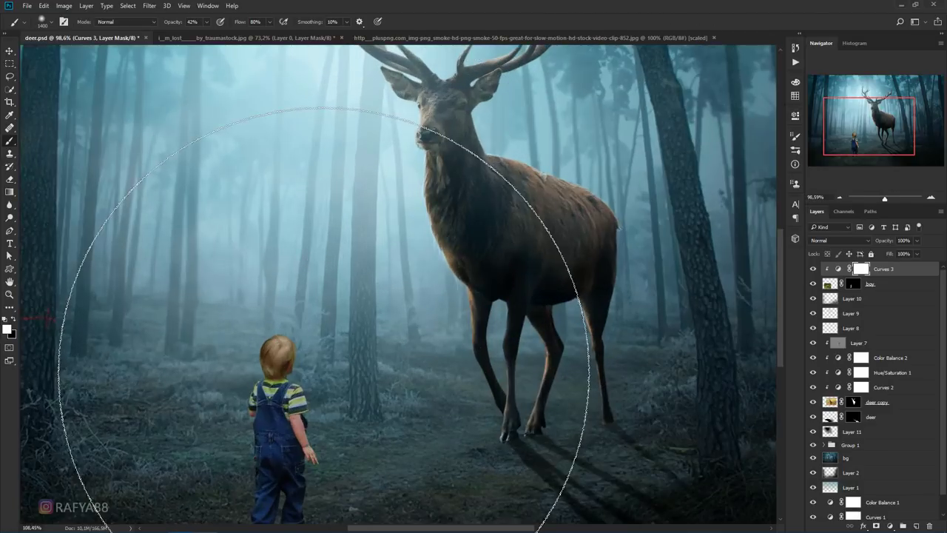
left_click_drag(333, 376, 403, 228)
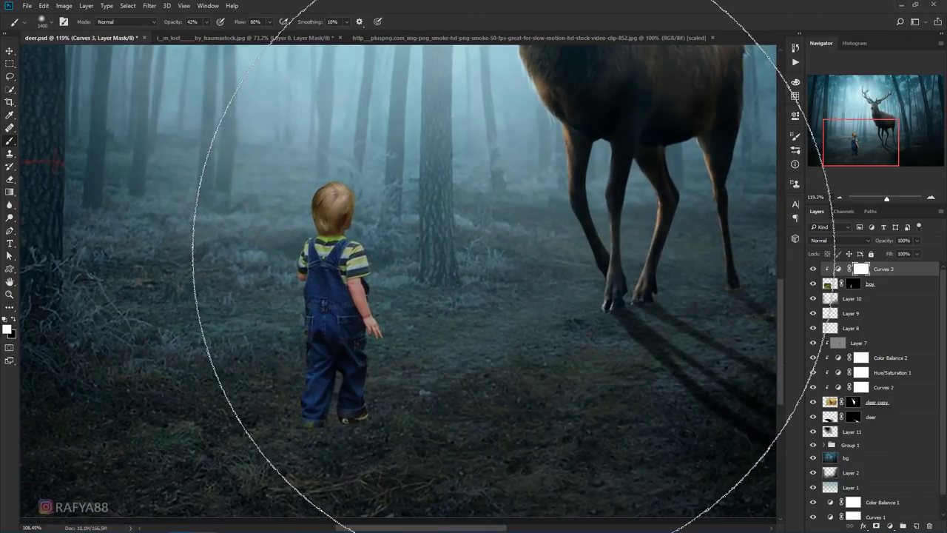
scroll(518, 281, "down", 1)
scroll(513, 270, "up", 1)
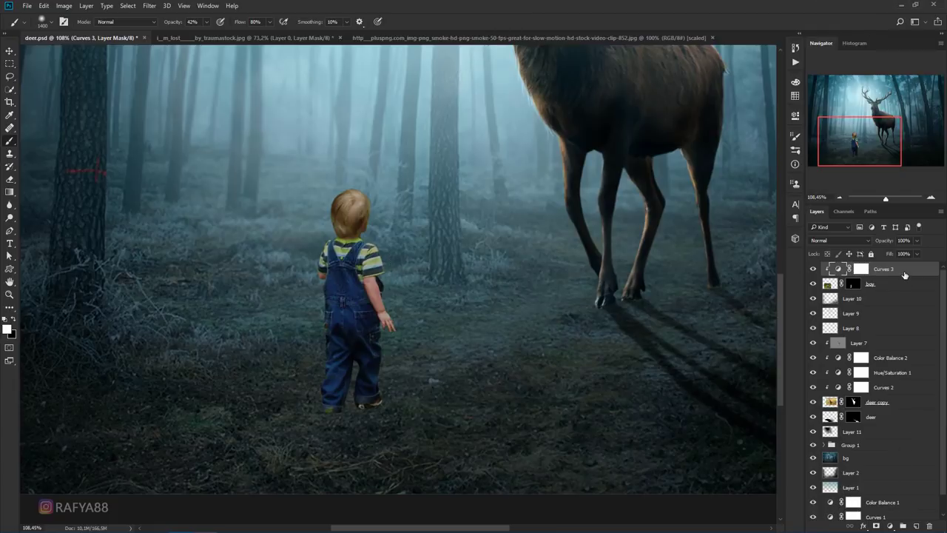
left_click(904, 270)
left_click(876, 288)
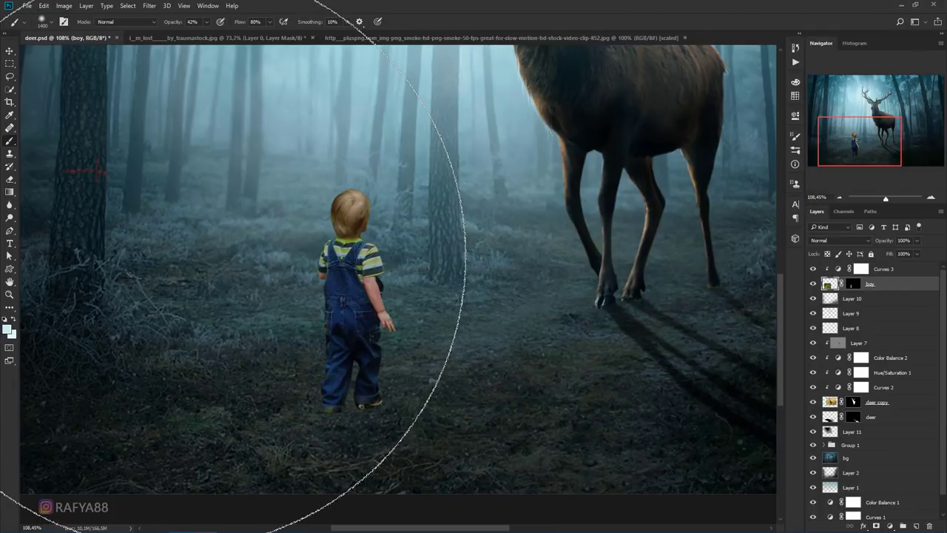
key("bracketleft")
key("bracketleft")
key("bracketleft")
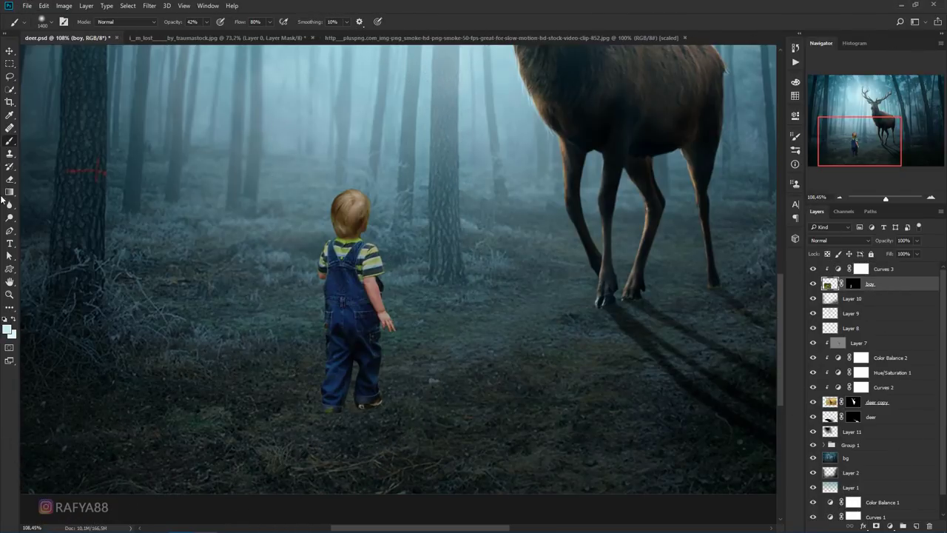
Dodge the top of the boy's hair and burn his jeans darker
left_click(10, 217)
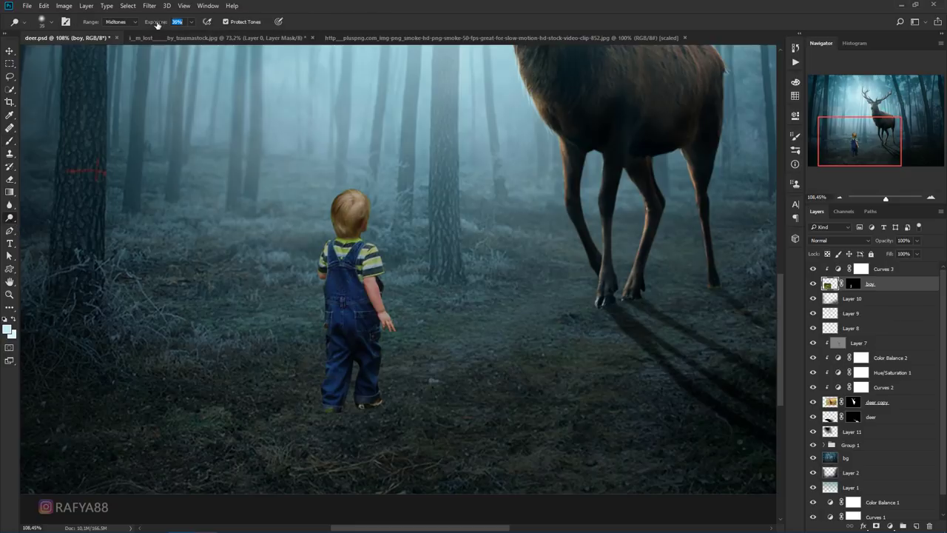
left_click_drag(333, 202, 335, 195)
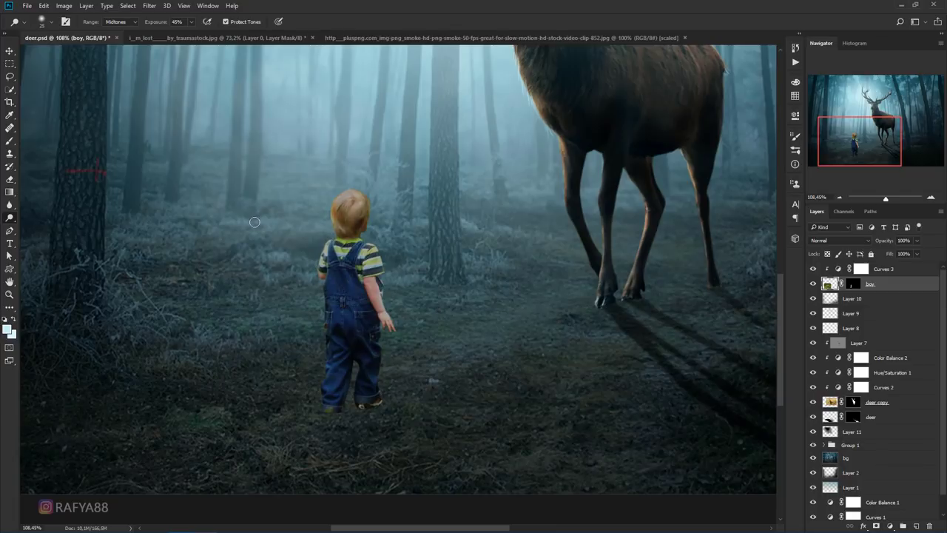
right_click(25, 219)
right_click(13, 219)
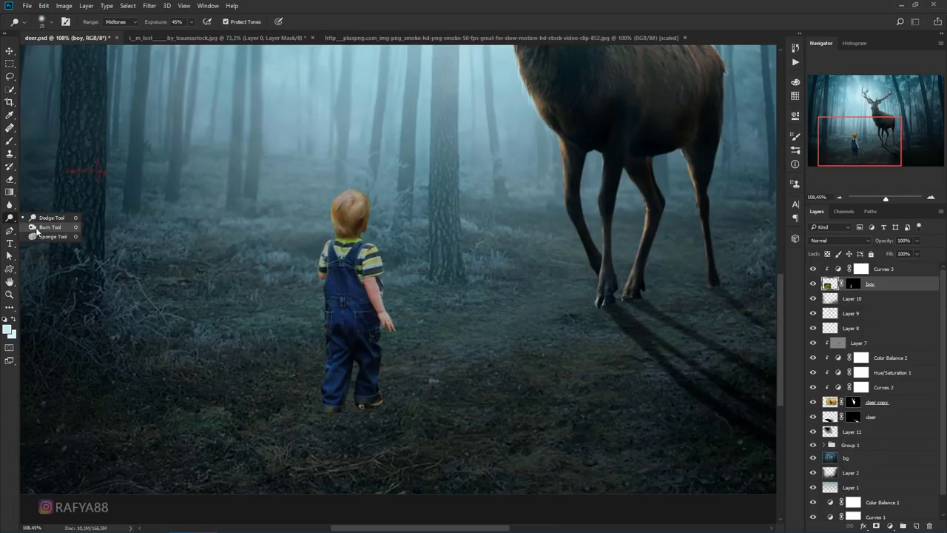
left_click(44, 232)
mouse_move(372, 316)
left_mouse_down()
mouse_move(376, 347)
mouse_move(360, 370)
mouse_move(342, 362)
mouse_move(358, 343)
mouse_move(349, 282)
mouse_move(362, 260)
mouse_move(352, 222)
mouse_move(359, 211)
mouse_move(345, 302)
left_mouse_up()
Dodge brighter highlights into the boy's hair and right arm, then reselect the boy layer
key("bracketright")
key("bracketright")
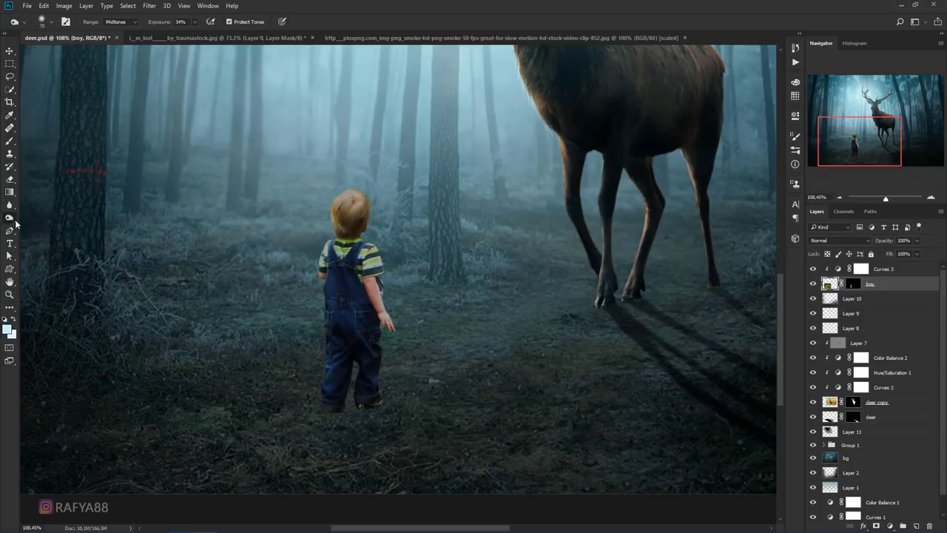
right_click(19, 219)
left_click(48, 217)
key("bracketright")
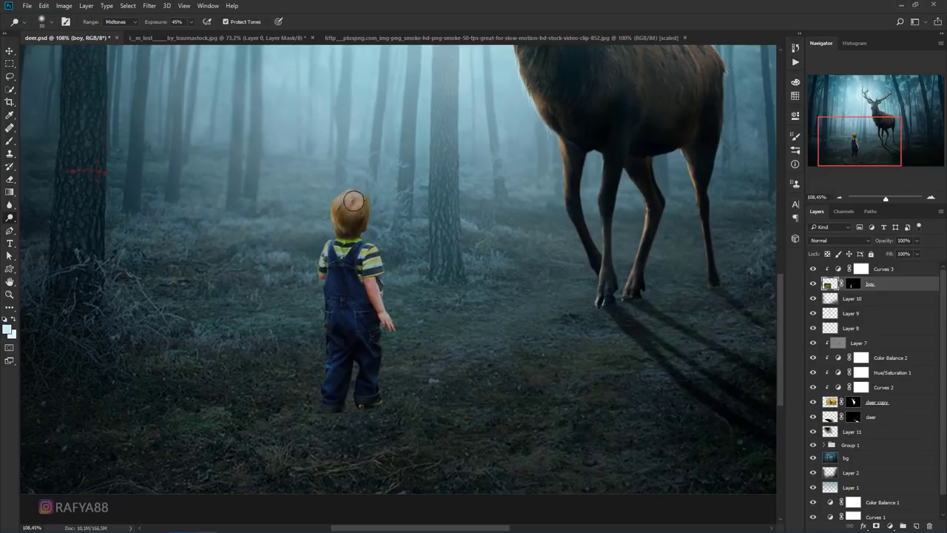
mouse_move(355, 205)
left_mouse_down()
mouse_move(325, 233)
mouse_move(360, 214)
left_mouse_up()
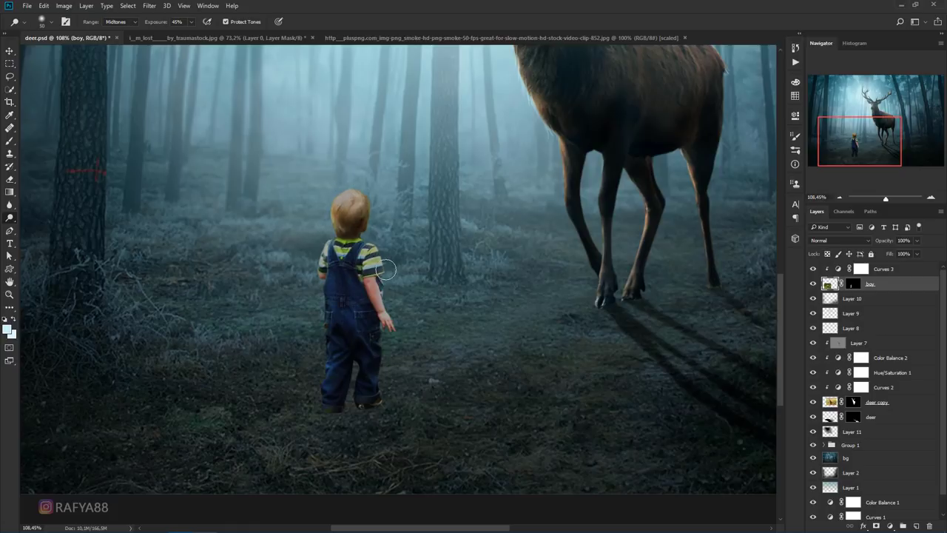
mouse_move(387, 293)
left_mouse_down()
mouse_move(379, 278)
mouse_move(403, 309)
mouse_move(731, 362)
left_mouse_up()
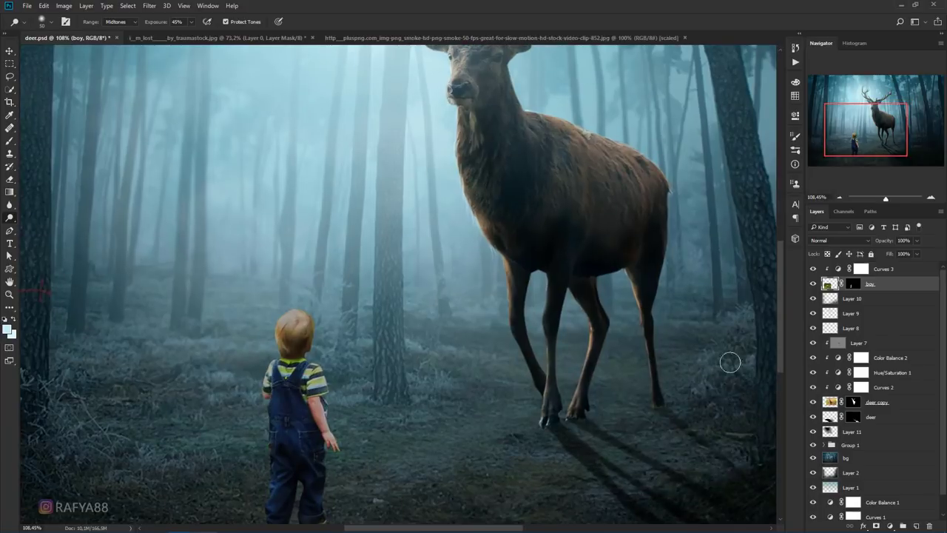
left_click(897, 271)
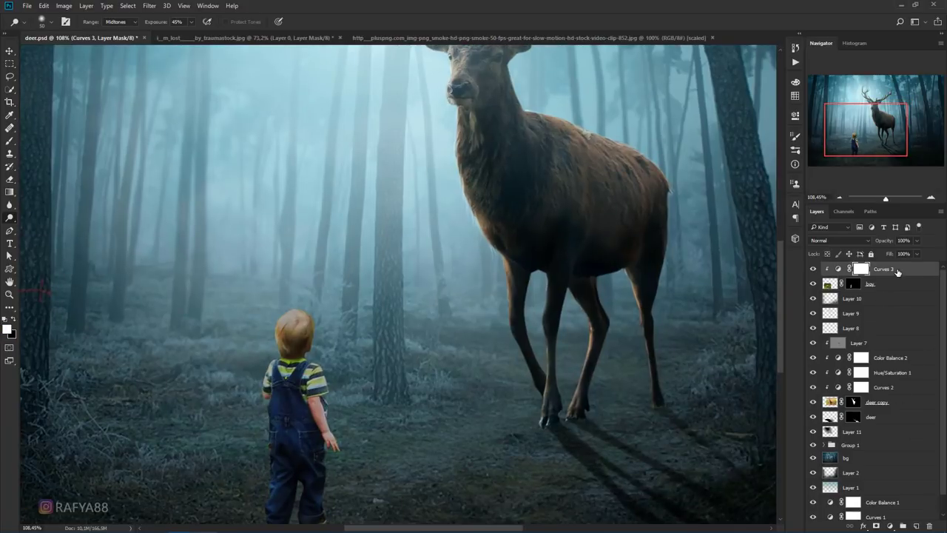
left_click_drag(592, 274, 590, 196)
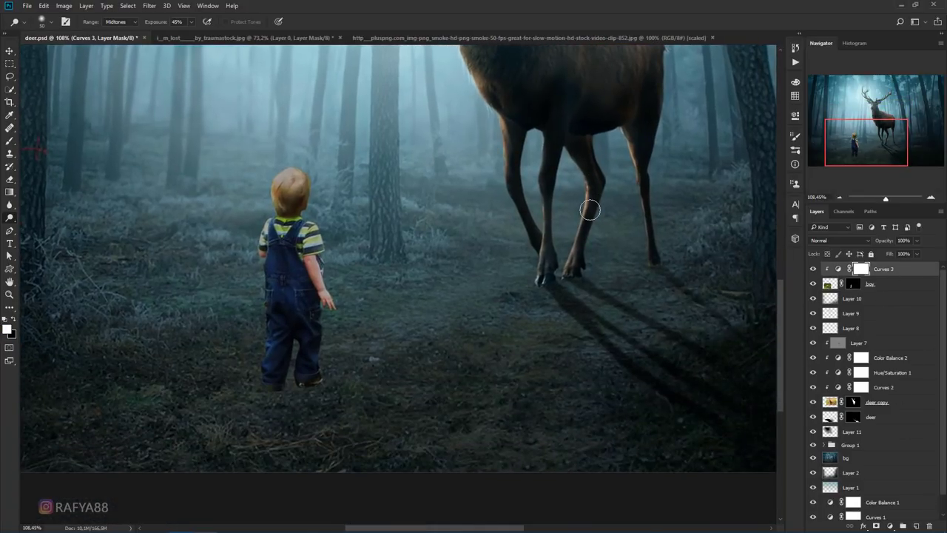
left_click(890, 288)
Duplicate the boy layer and put the original into a perspective transform
key("ctrl+j")
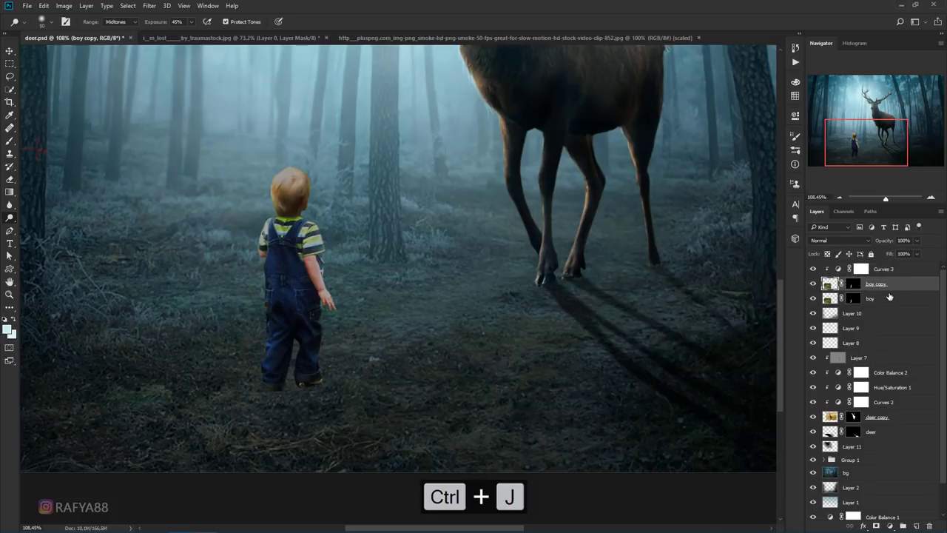
left_click(889, 298)
key("ctrl+t")
scroll(399, 238, "down", 5)
scroll(400, 238, "down", 3)
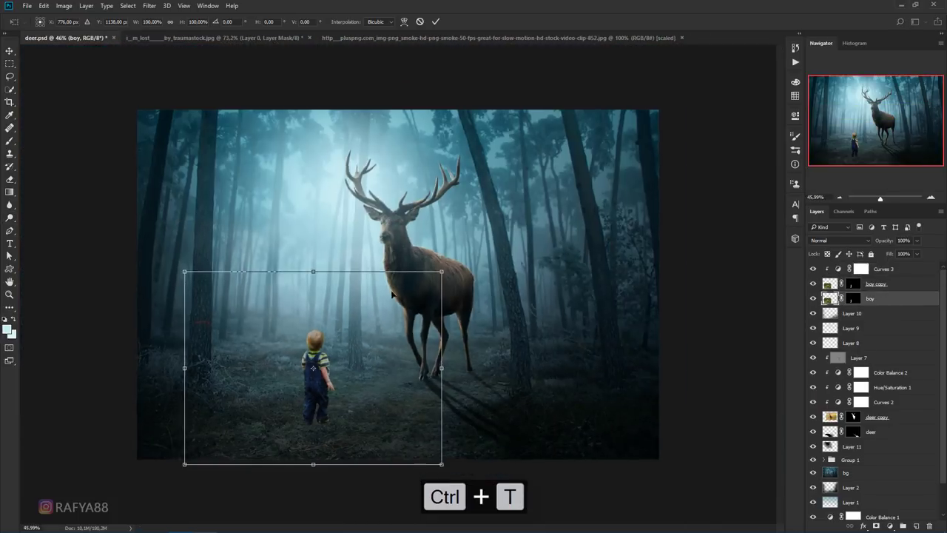
scroll(372, 321, "down", 5)
right_click(373, 321)
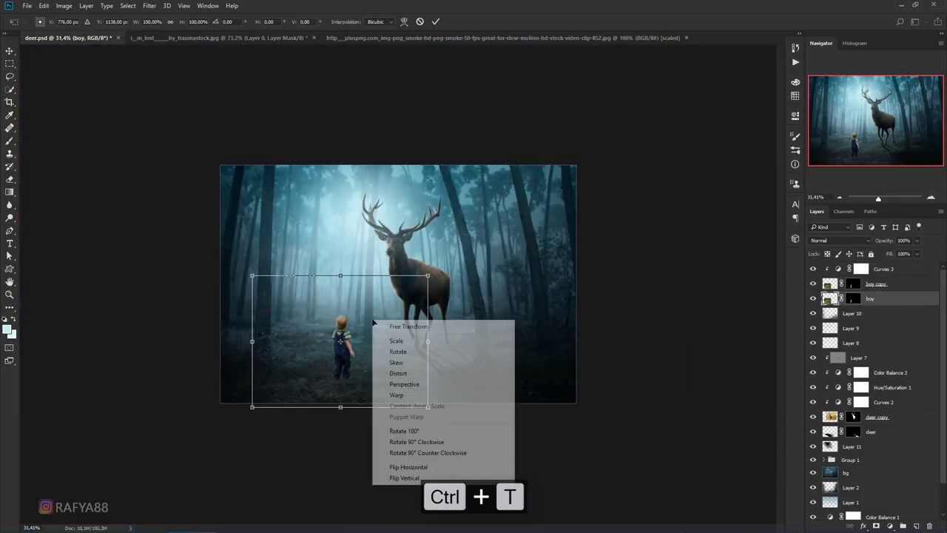
left_click(404, 384)
Flip the original boy below his feet, stretched and skewed left into a cast shadow
mouse_move(340, 277)
left_mouse_down()
mouse_move(329, 490)
mouse_move(333, 411)
mouse_move(431, 126)
mouse_move(465, 127)
mouse_move(444, 402)
mouse_move(450, 289)
left_mouse_up()
scroll(355, 388, "up", 3)
left_click_drag(452, 365, 457, 366)
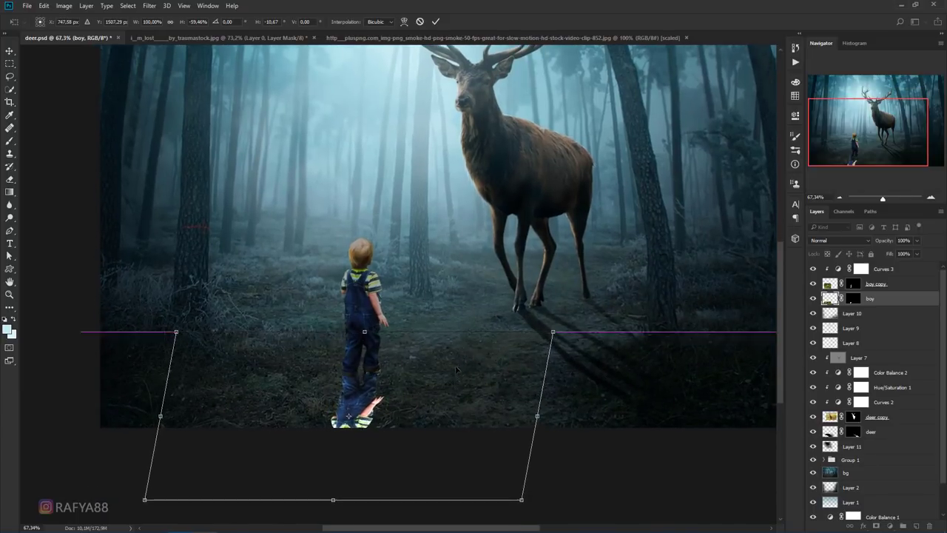
scroll(326, 386, "down", 3)
left_click_drag(326, 444, 326, 510)
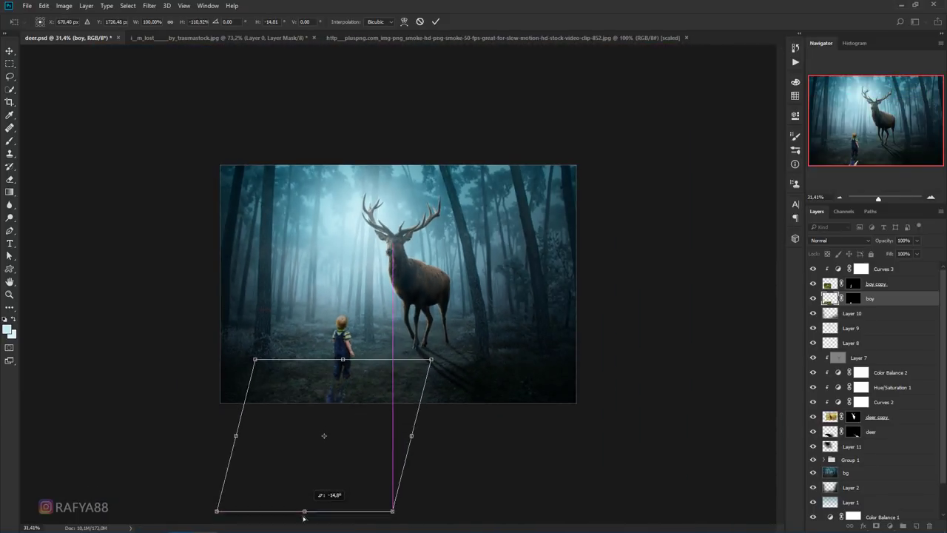
left_click_drag(340, 465, 361, 443)
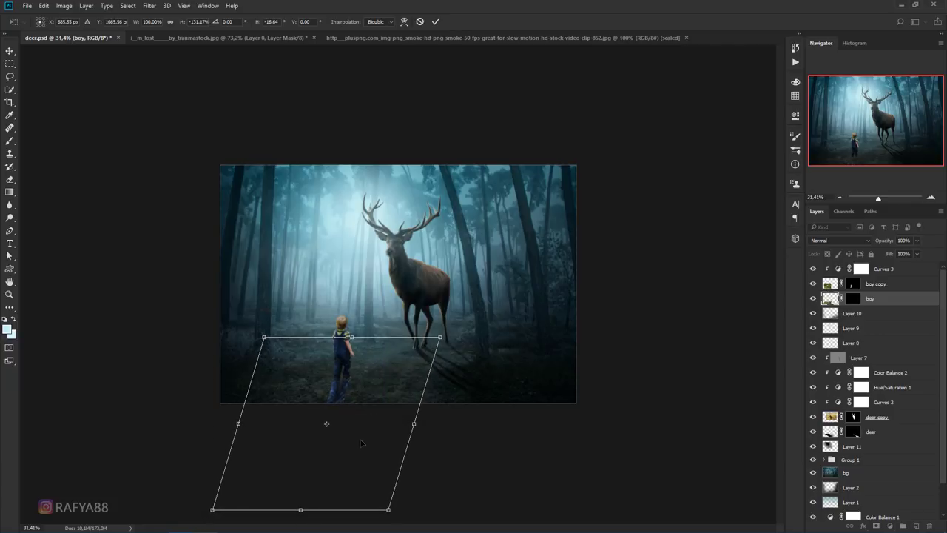
left_click_drag(301, 512, 296, 511)
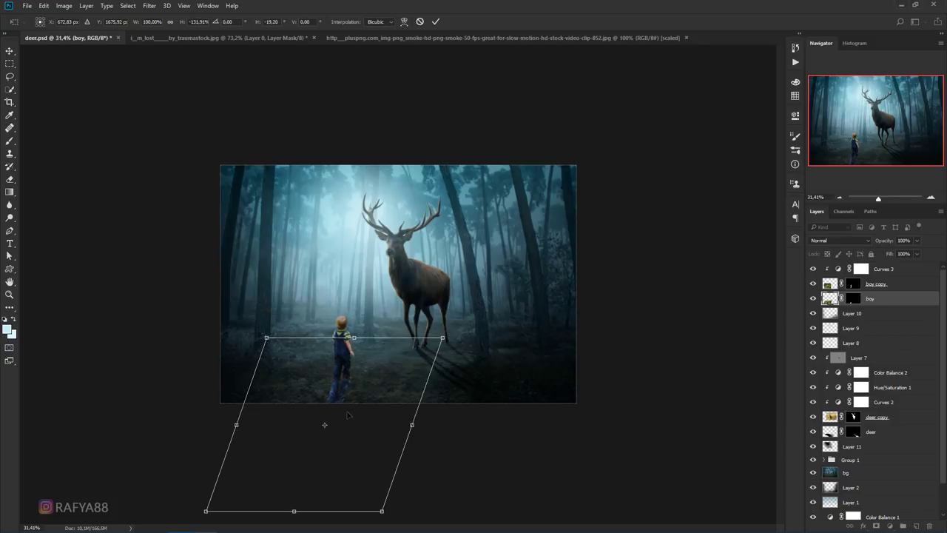
scroll(376, 324, "up", 5)
scroll(309, 470, "up", 2)
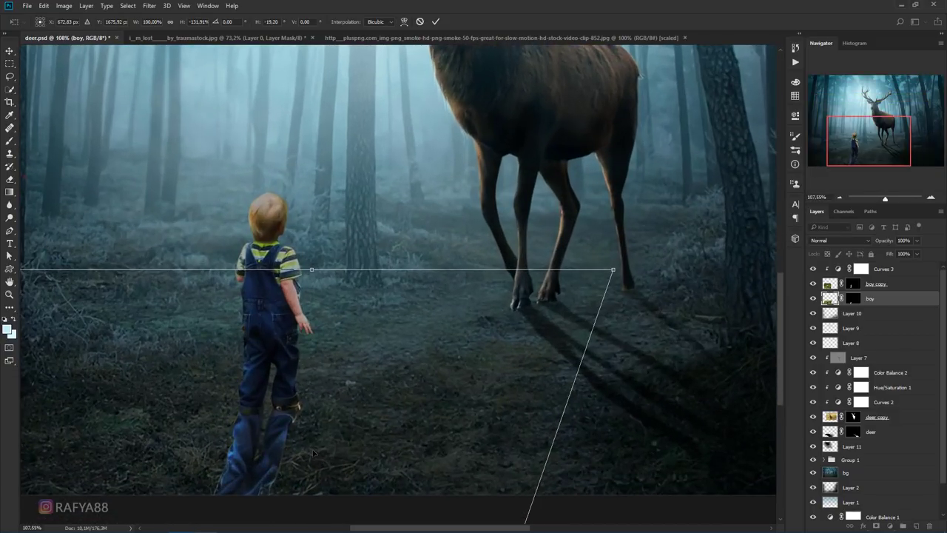
key("Up")
key("Up")
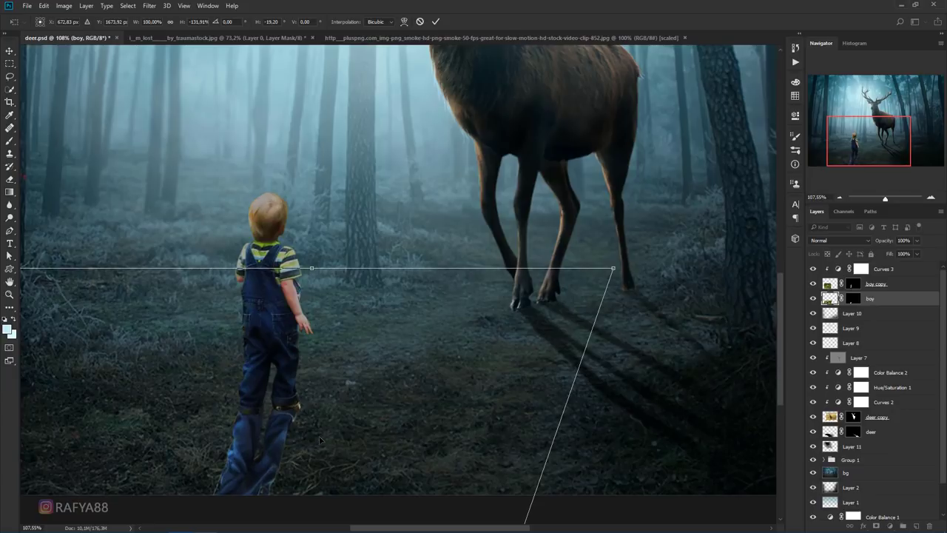
key("Return")
Darken the flipped boy to solid black with Hue/Saturation Lightness -100 and reduce its opacity to about 56%
key("ctrl+u")
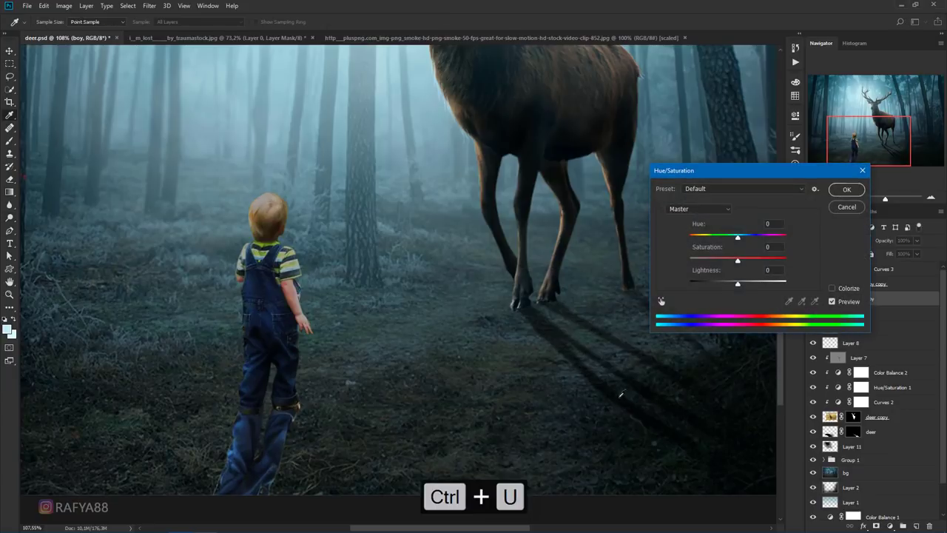
left_click_drag(737, 285, 646, 294)
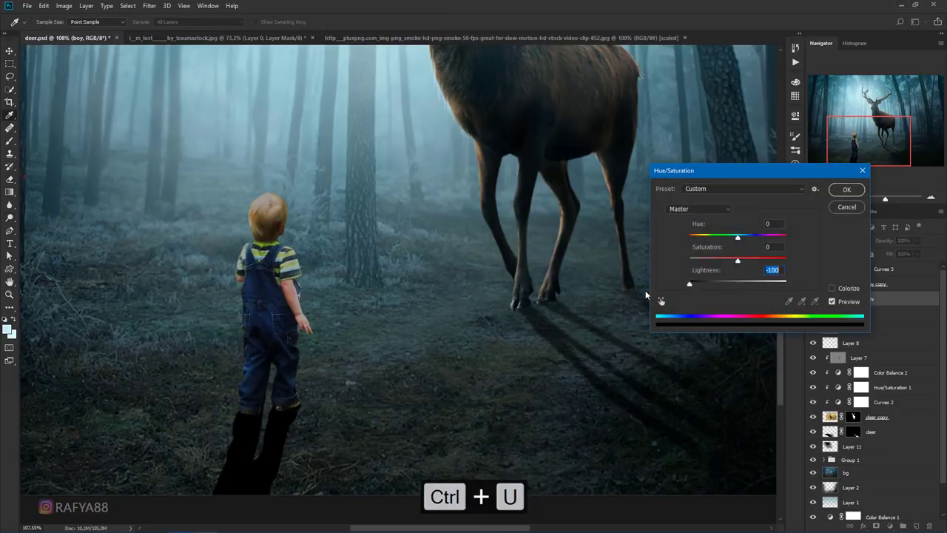
left_click(845, 190)
left_click_drag(883, 242, 860, 248)
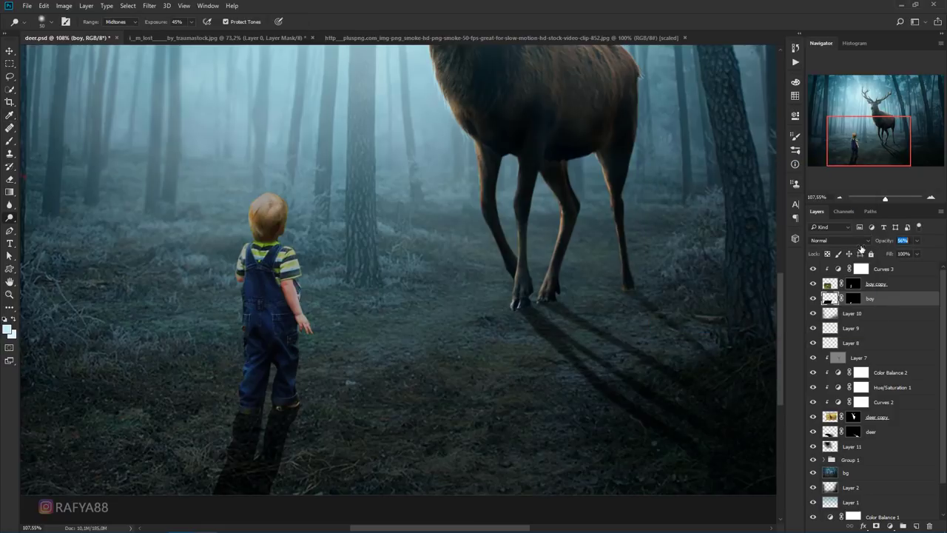
Soften the shadow with a 1.9 px Gaussian Blur and drop its opacity to 55%
left_click(149, 5)
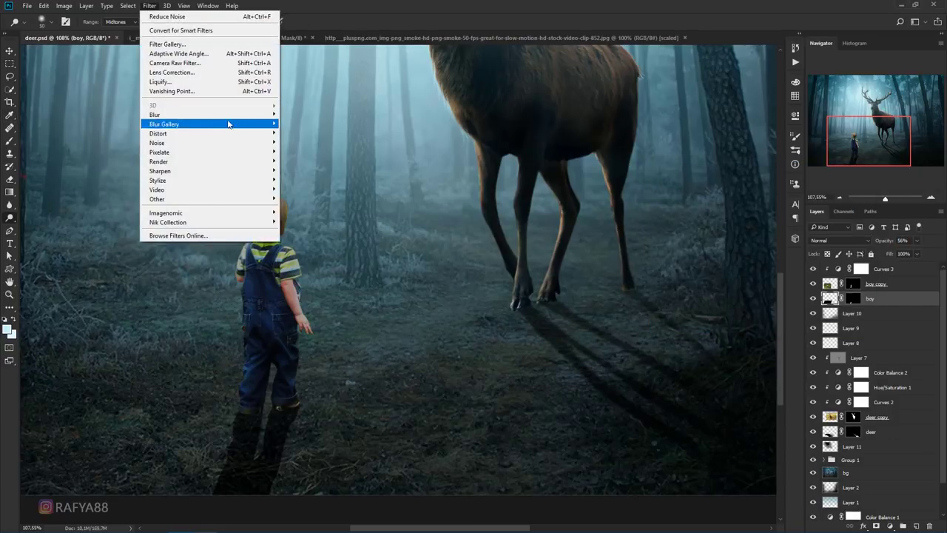
left_click(303, 146)
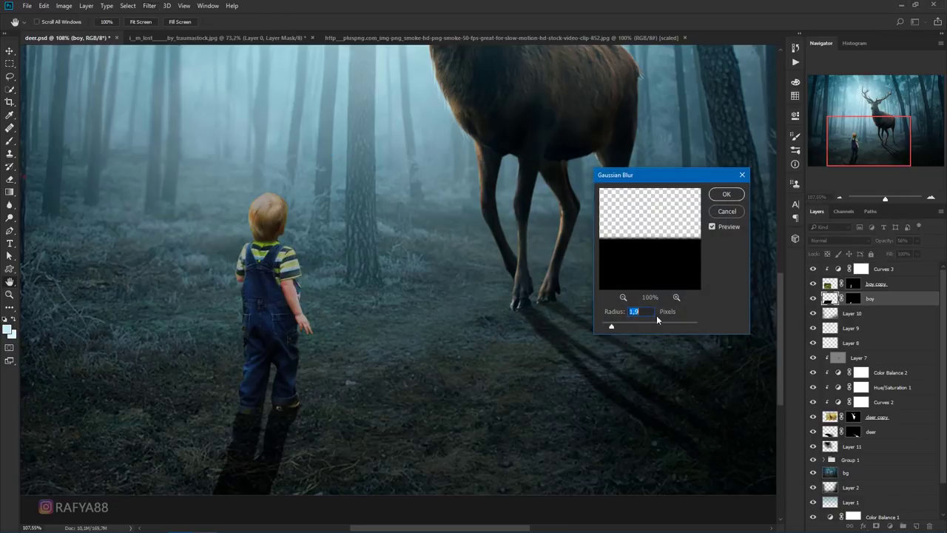
left_click(726, 194)
scroll(620, 215, "down", 8)
scroll(621, 215, "up", 1)
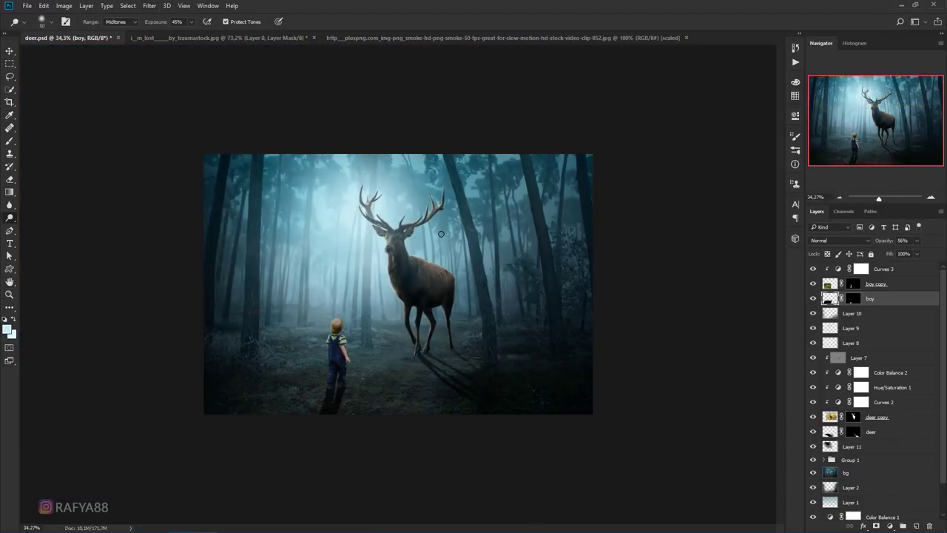
left_click_drag(884, 242, 884, 245)
Skew and nudge the shadow slightly right, then add an empty Layer 13 above it
key("ctrl+t")
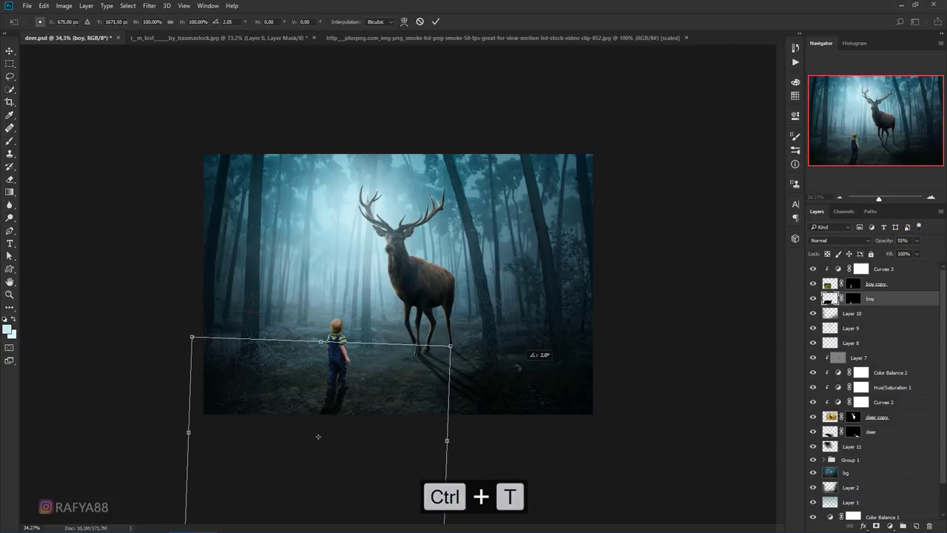
left_click_drag(444, 338, 447, 344)
left_click_drag(420, 402, 423, 402)
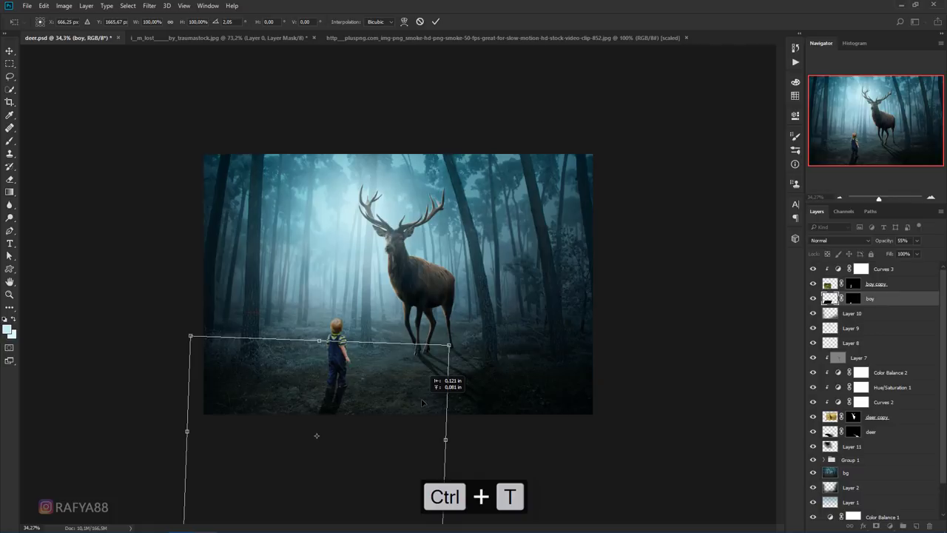
key("Return")
key("o")
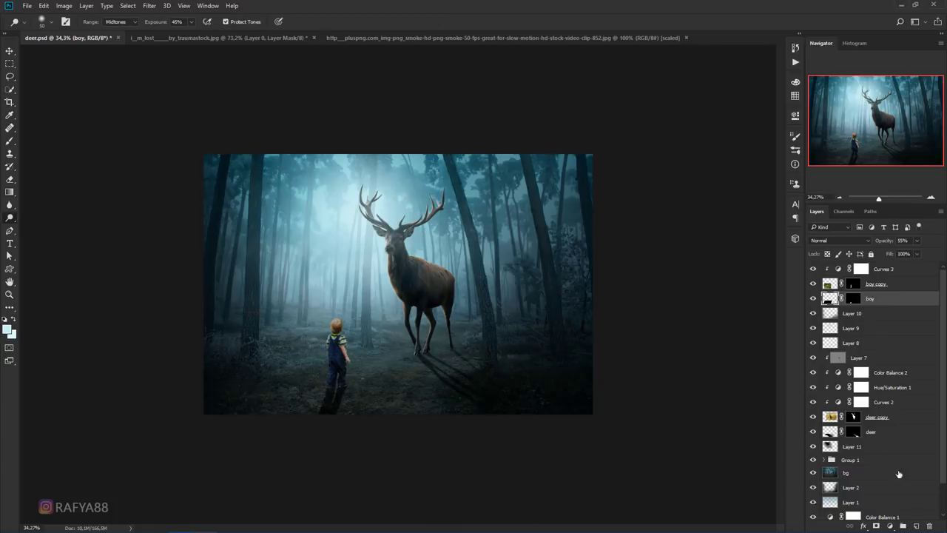
left_click(916, 525)
Select the Brush tool with default black and white colours
left_click(9, 141)
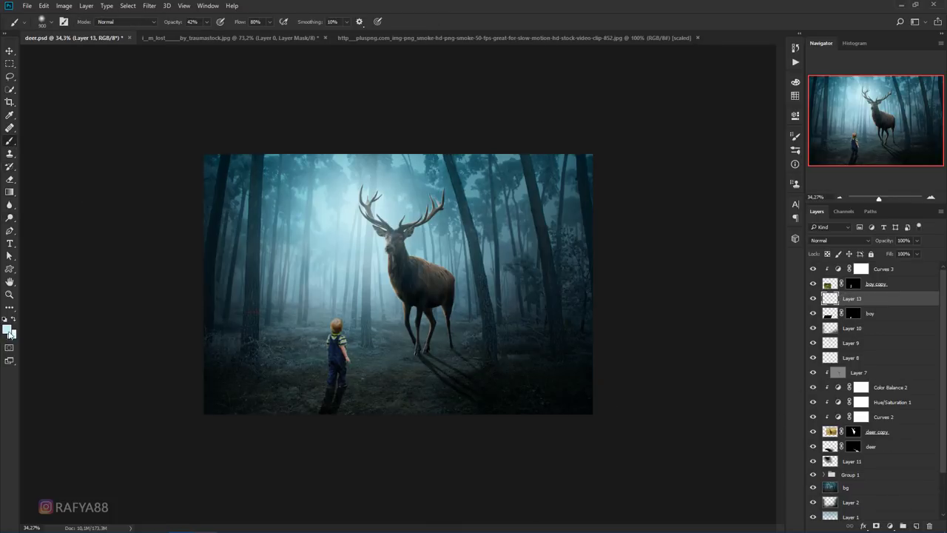
key("d")
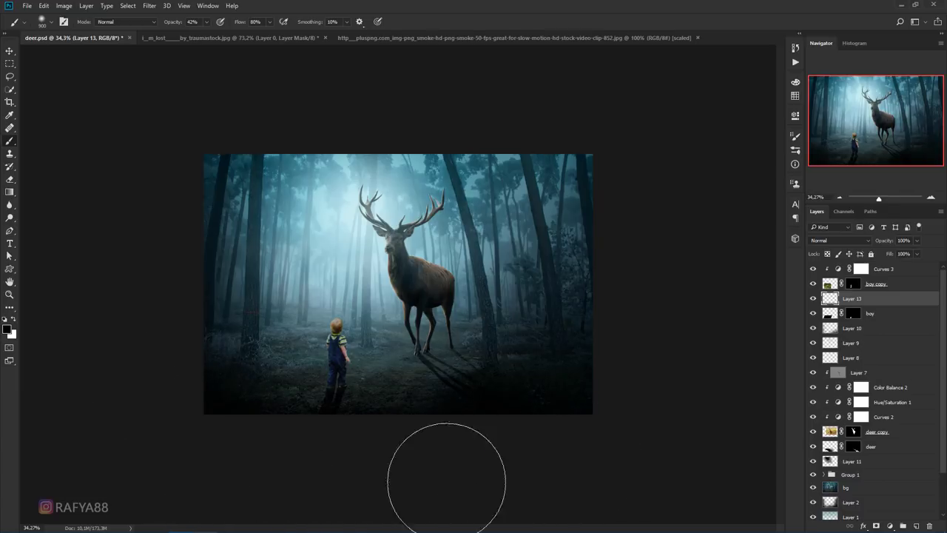
scroll(634, 249, "down", 2)
scroll(600, 254, "down", 1)
scroll(583, 256, "up", 4)
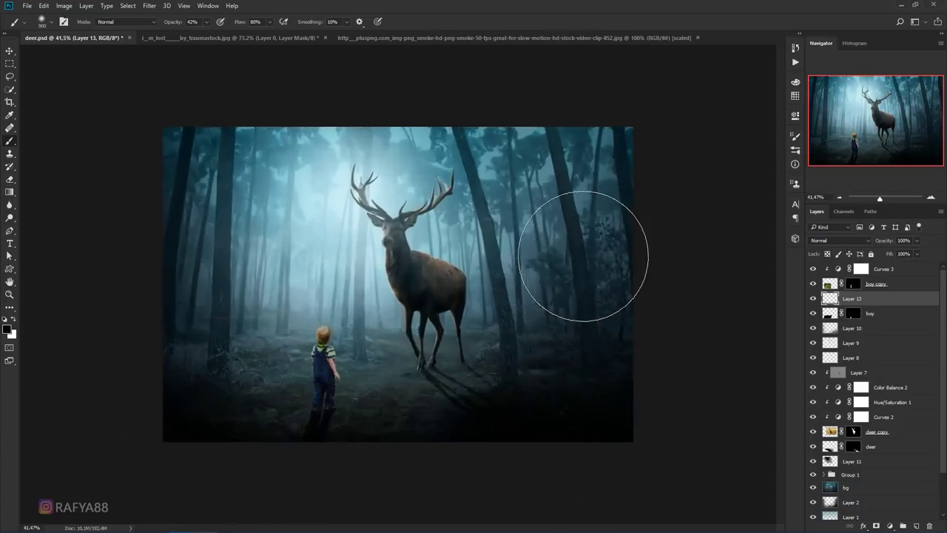
scroll(388, 284, "up", 3)
scroll(388, 285, "up", 3)
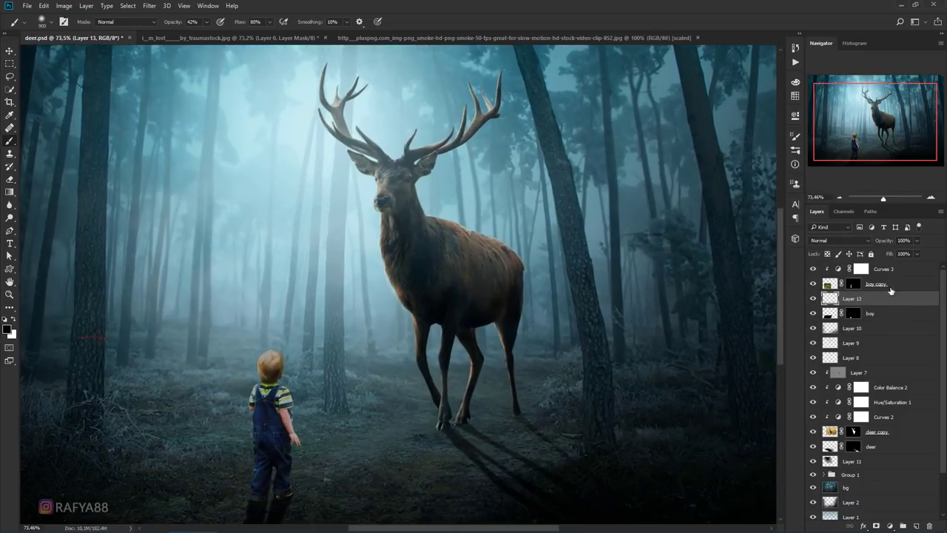
Add Layer 14 above Curves 3 and set a 900 px, 0% hardness brush painting white
left_click(884, 269)
left_click(916, 526)
scroll(314, 230, "up", 1)
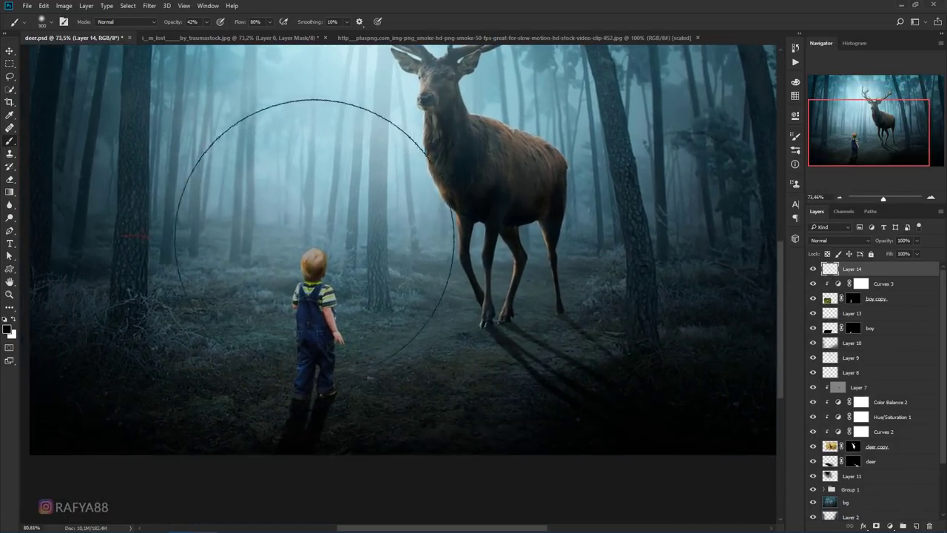
scroll(315, 238, "up", 2)
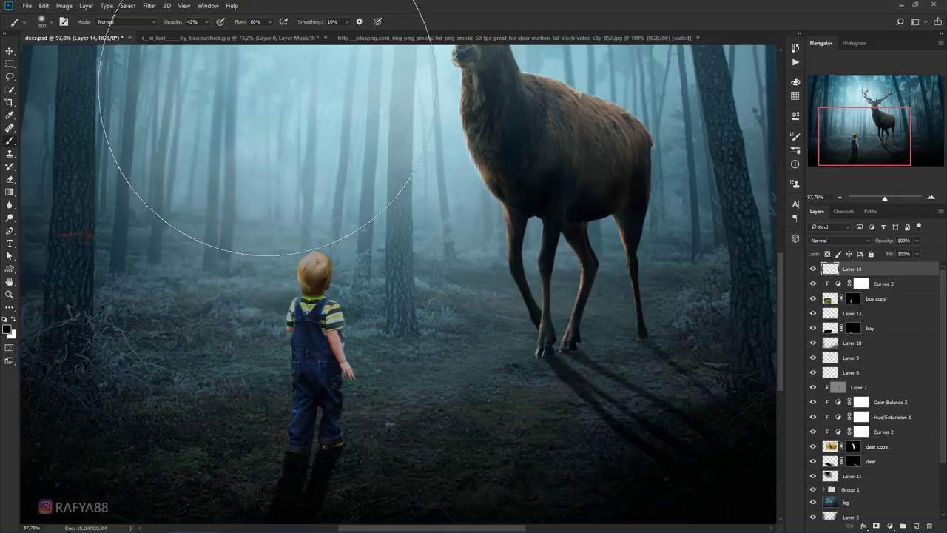
right_click(273, 197)
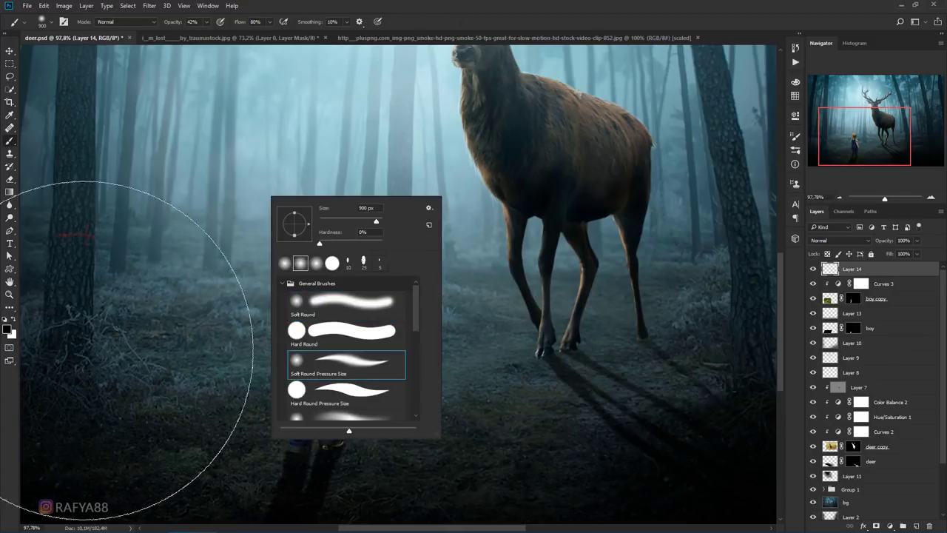
left_click(9, 320)
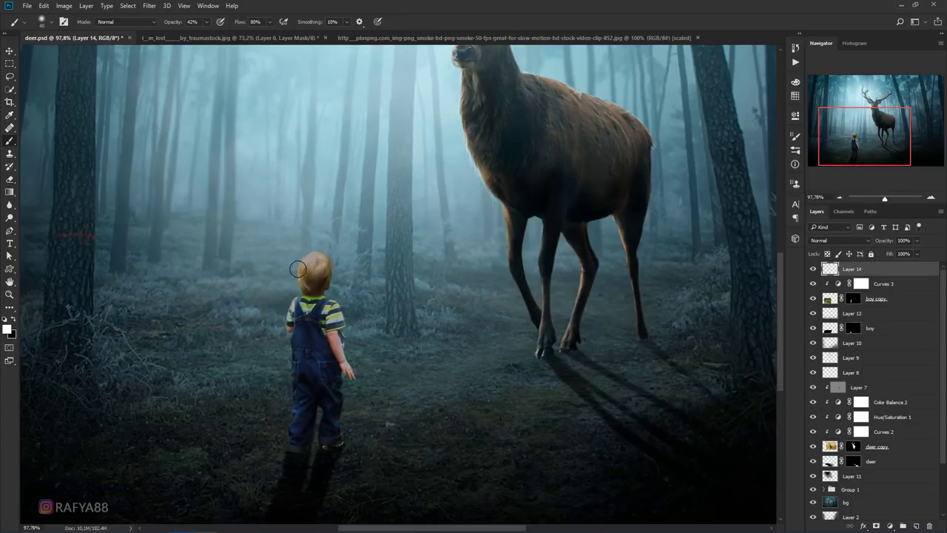
Zoom in and paint soft white rim light along the boy's hair, head top and right shoulder
key("z")
left_click_drag(299, 264, 318, 265)
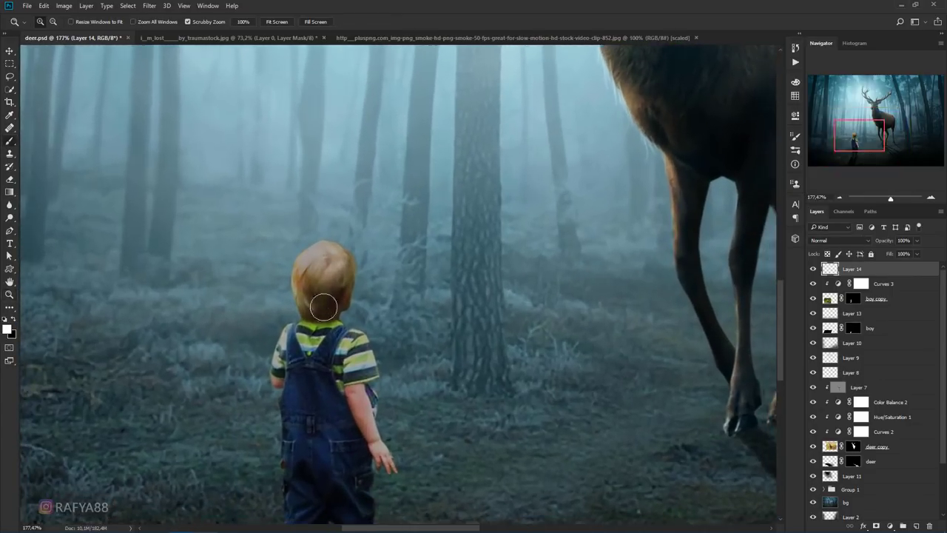
key("b")
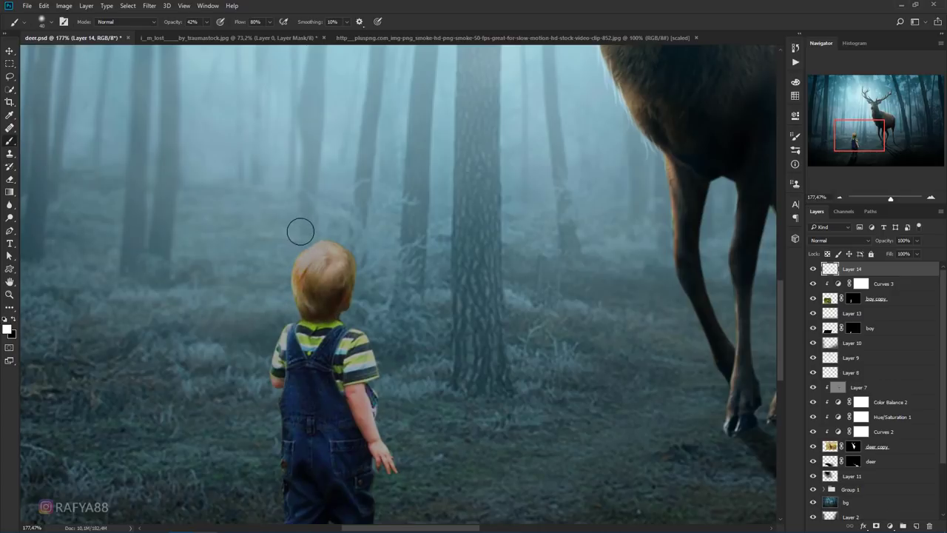
key("bracketleft")
key("bracketleft")
key("bracketleft")
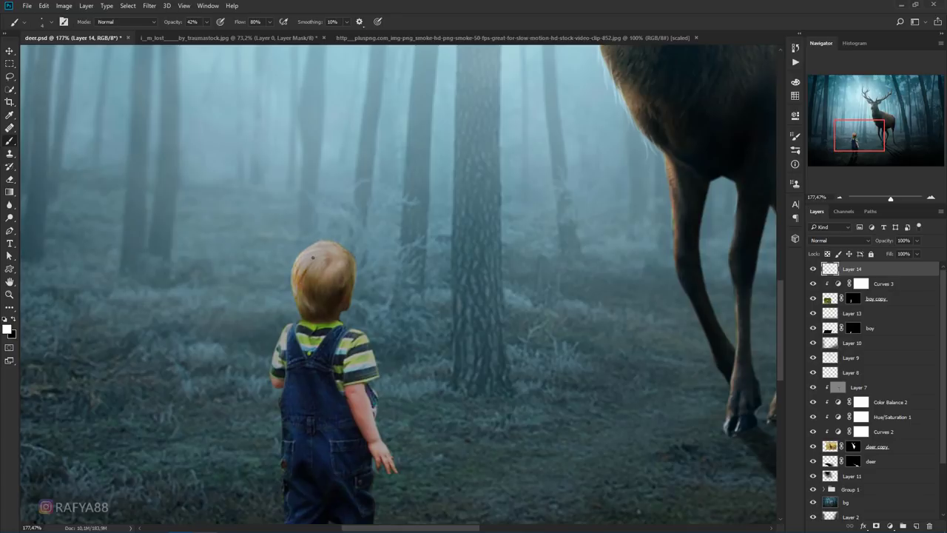
left_click_drag(292, 285, 297, 309)
mouse_move(290, 262)
left_mouse_down()
mouse_move(294, 295)
mouse_move(319, 244)
left_mouse_up()
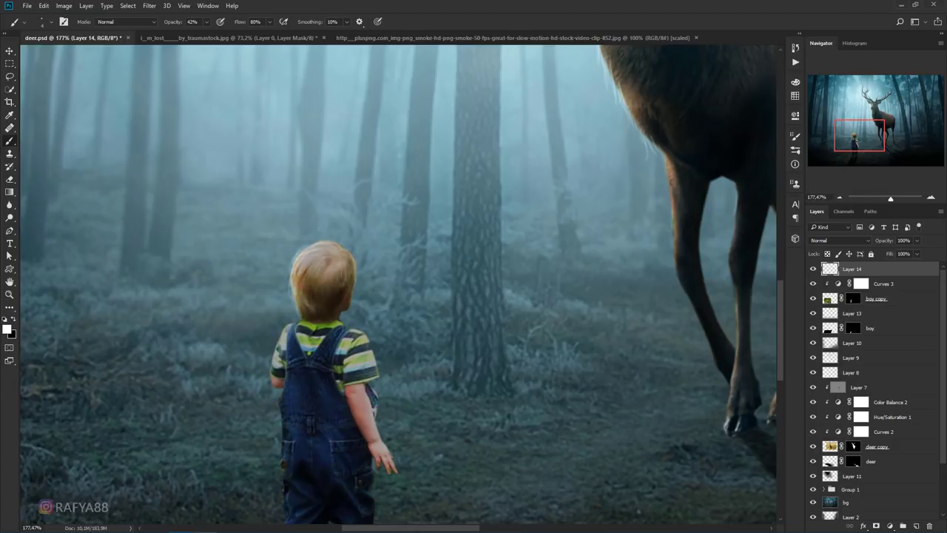
left_click_drag(372, 341, 367, 364)
Lasso-check the area beside the boy's right arm on the boy copy, deselect, and return to Layer 14's brush
left_click(10, 76)
scroll(402, 353, "up", 2)
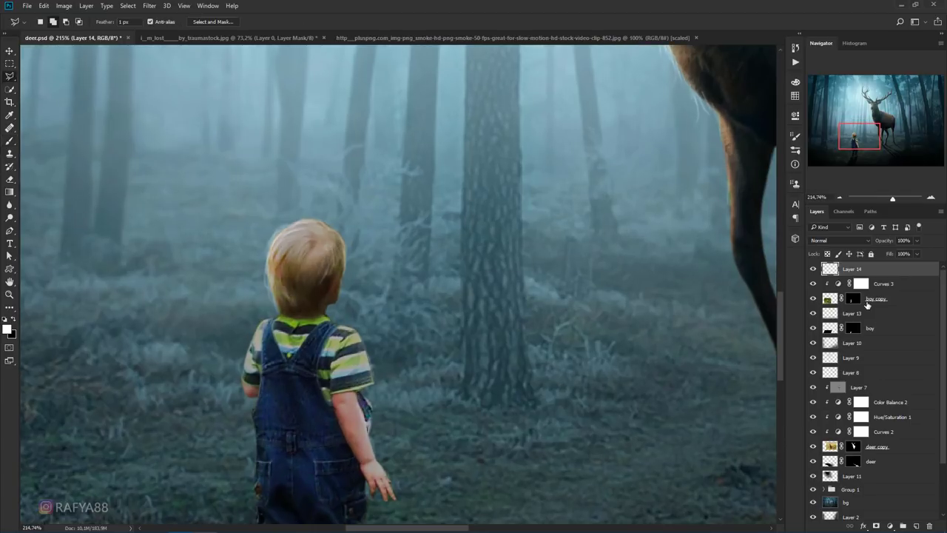
left_click(877, 300)
left_click_drag(358, 390, 359, 393)
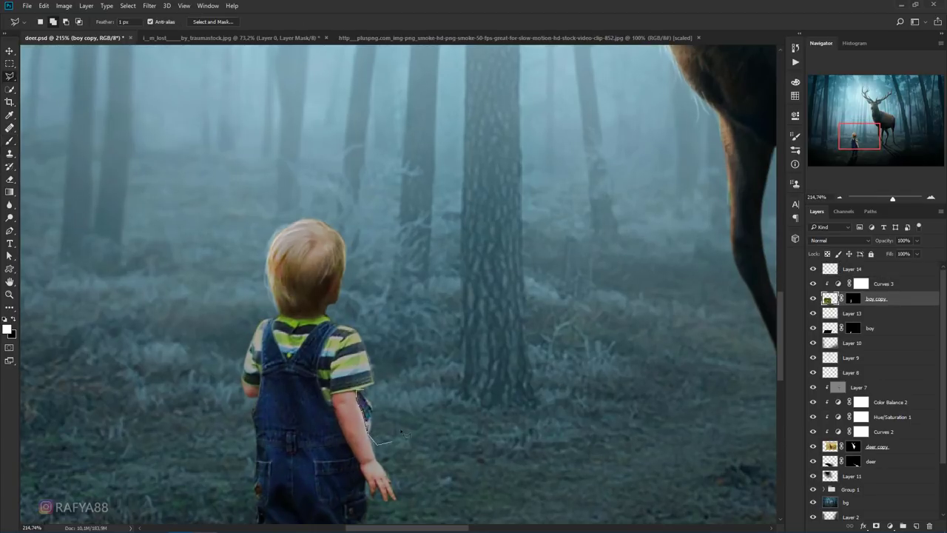
key("ctrl+d")
scroll(353, 345, "down", 5)
scroll(352, 345, "down", 1)
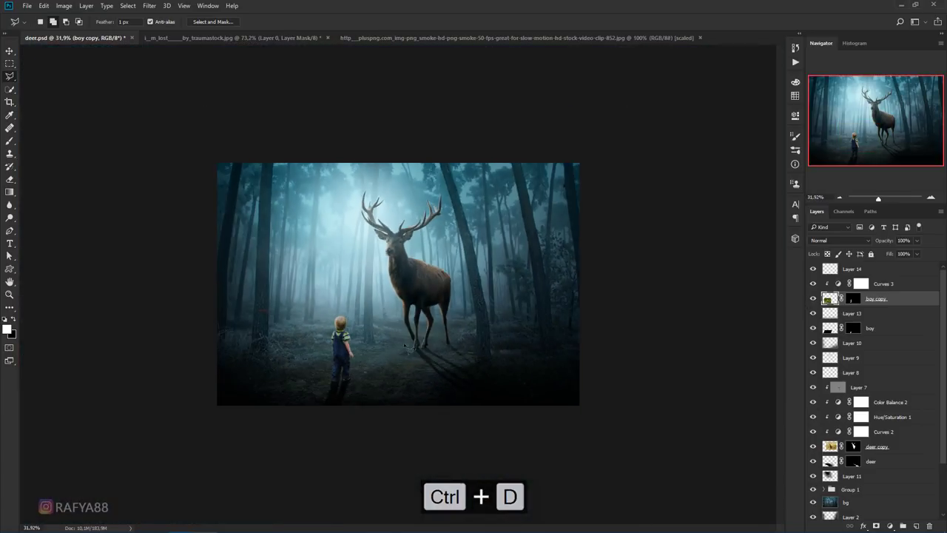
scroll(353, 345, "up", 2)
scroll(353, 345, "up", 3)
left_click(851, 269)
key("b")
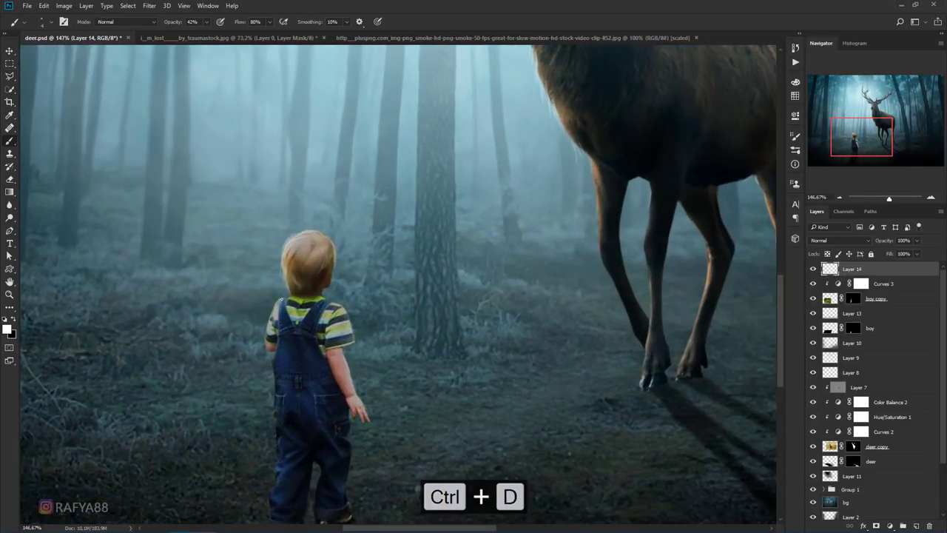
key("6")
key("1")
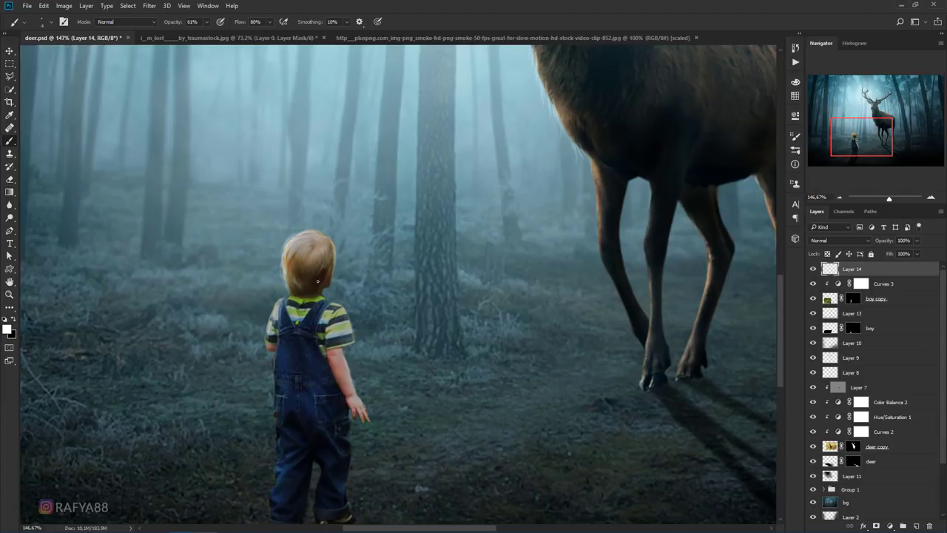
scroll(305, 248, "down", 5)
scroll(305, 249, "up", 4)
scroll(305, 248, "up", 1)
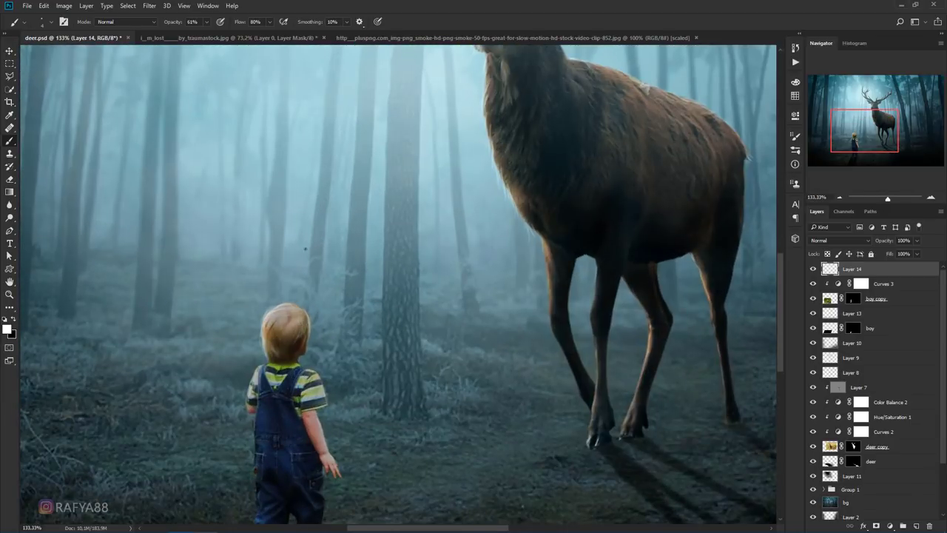
key("r")
left_click_drag(391, 275, 437, 230)
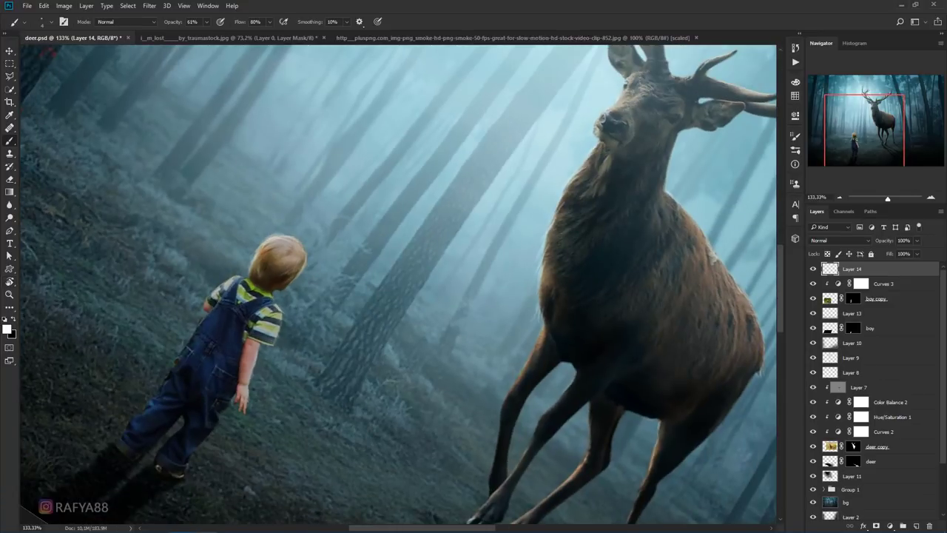
key("ctrl+z")
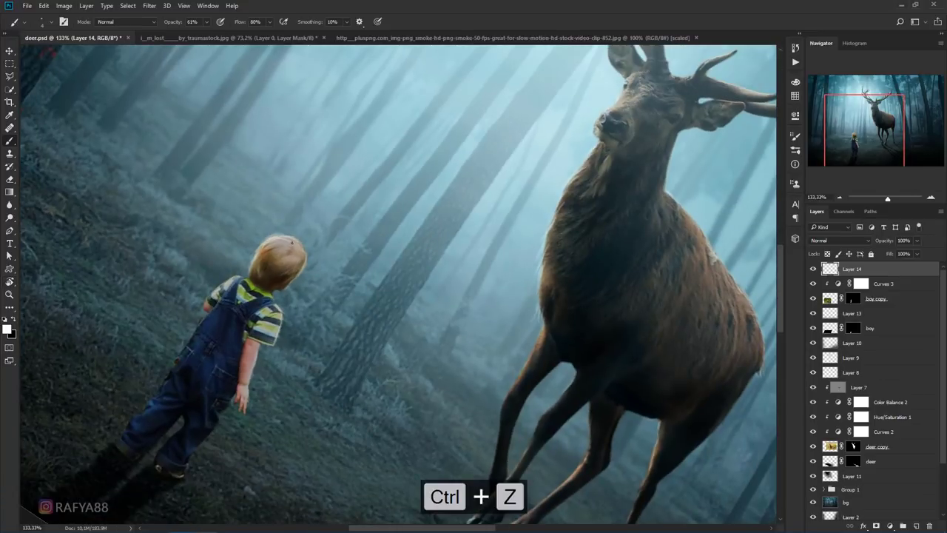
key("ctrl+alt+z")
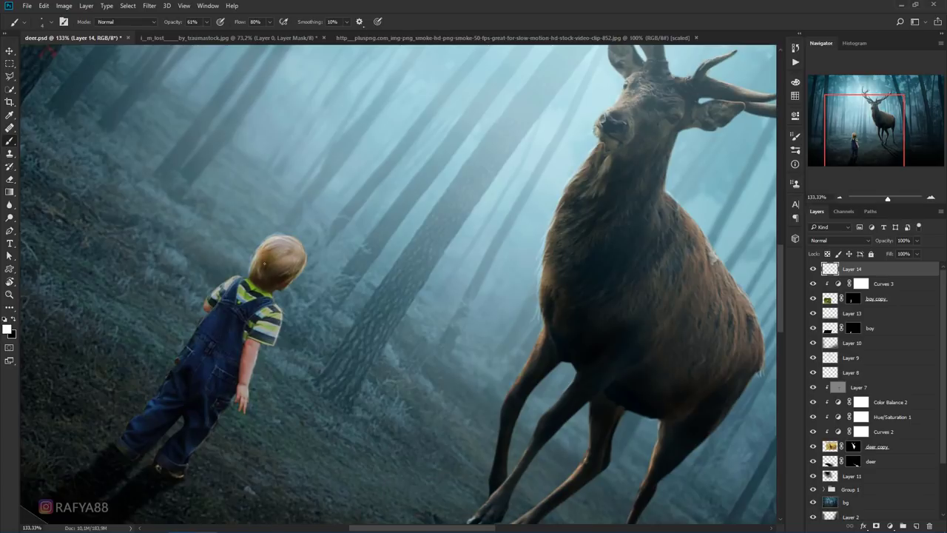
key("r")
left_click_drag(264, 262, 400, 222)
scroll(410, 211, "down", 5)
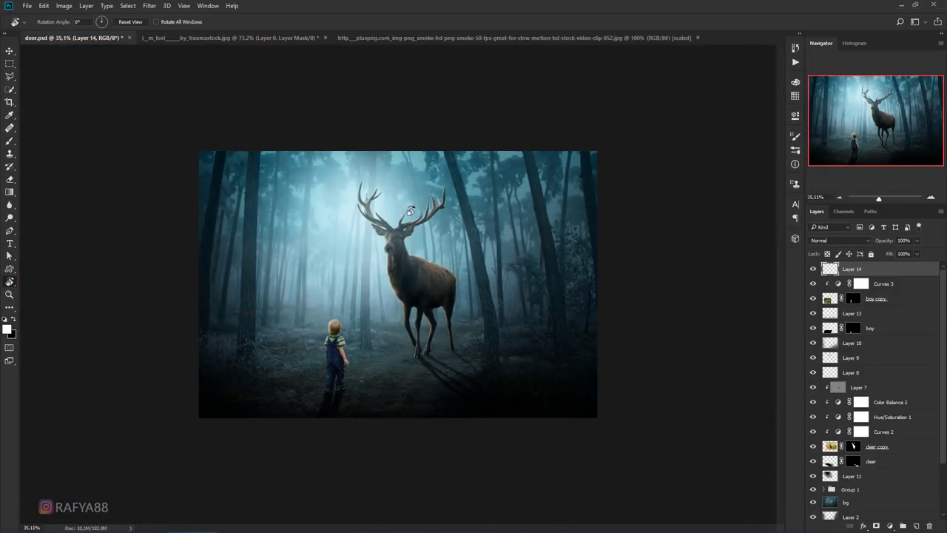
Toggle Layer 14's visibility to compare the image with and without the rim light
scroll(411, 210, "up", 1)
scroll(414, 211, "down", 1)
scroll(416, 211, "up", 1)
scroll(425, 201, "up", 1)
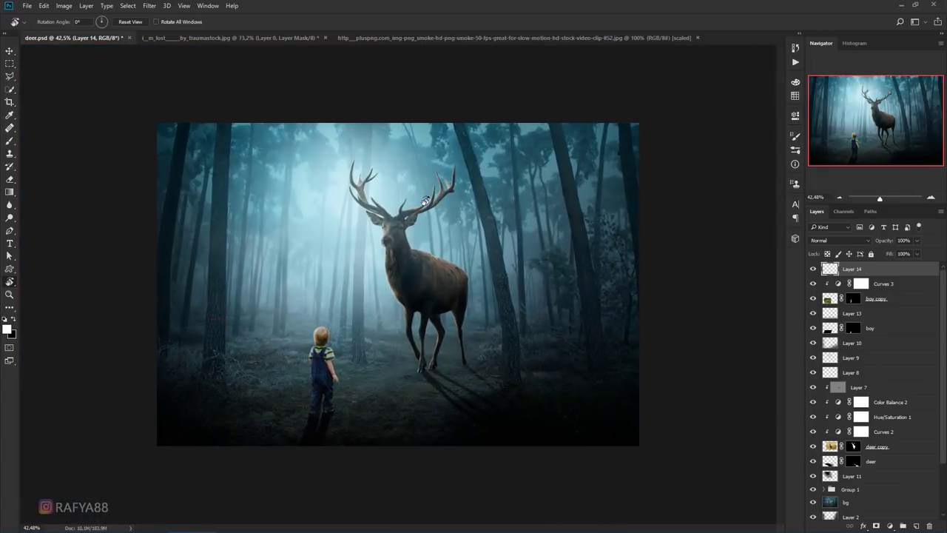
left_click(813, 270)
Add a dark navy Solid Color fill layer at 53% opacity
left_click(890, 526)
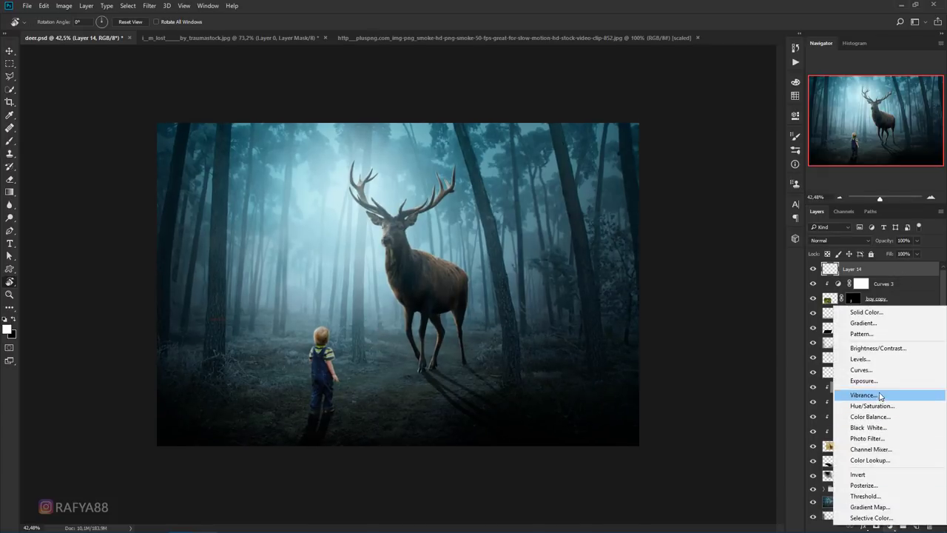
left_click(878, 311)
left_click(627, 286)
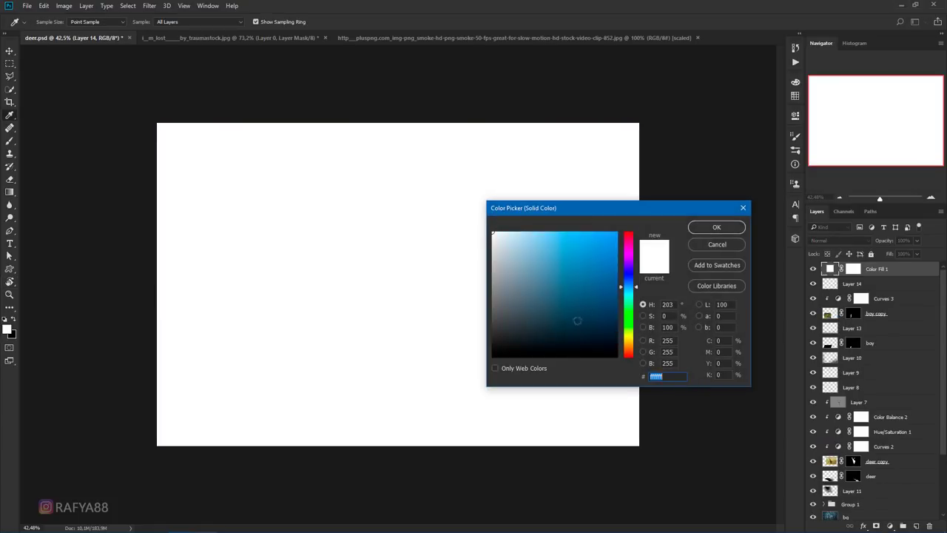
left_click(551, 334)
left_click_drag(550, 334, 551, 342)
left_click(716, 227)
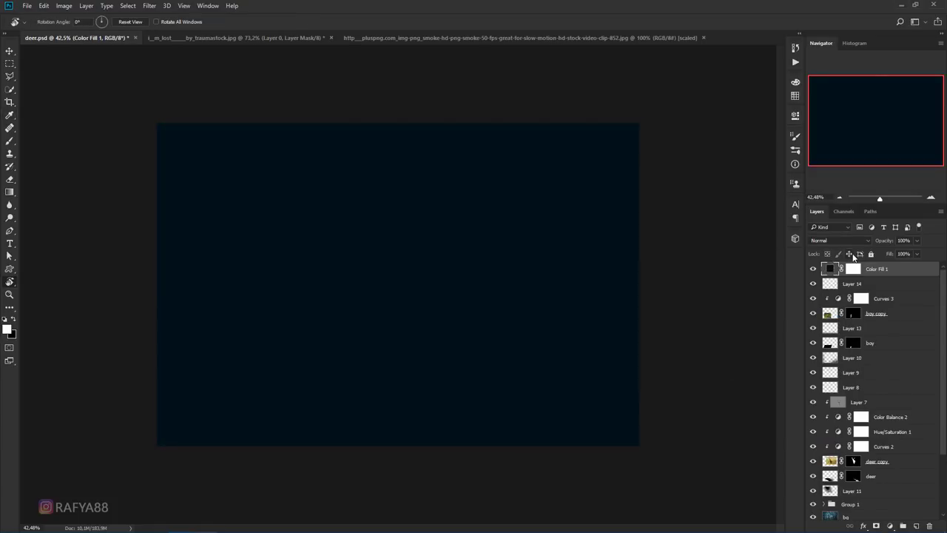
left_click_drag(889, 246, 855, 245)
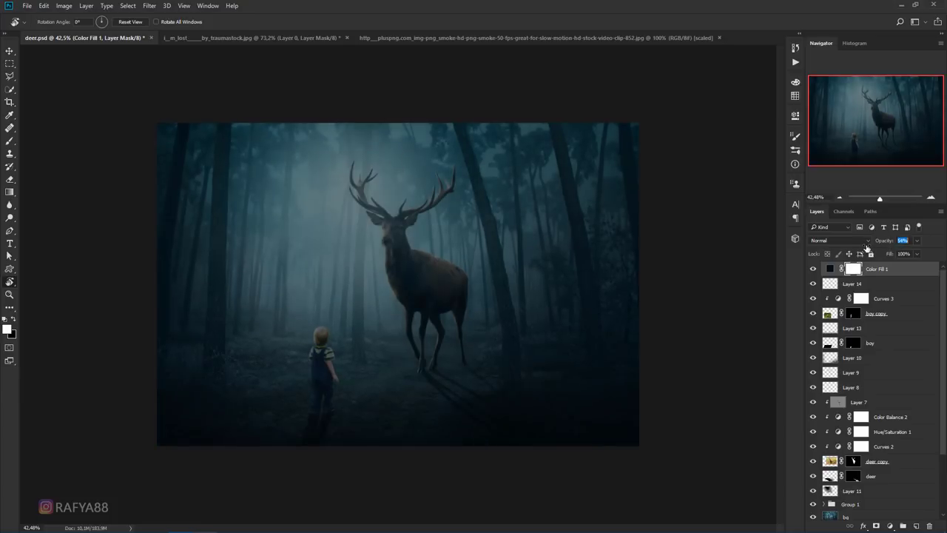
Set up a very large soft round brush painting black
key("b")
right_click(385, 237)
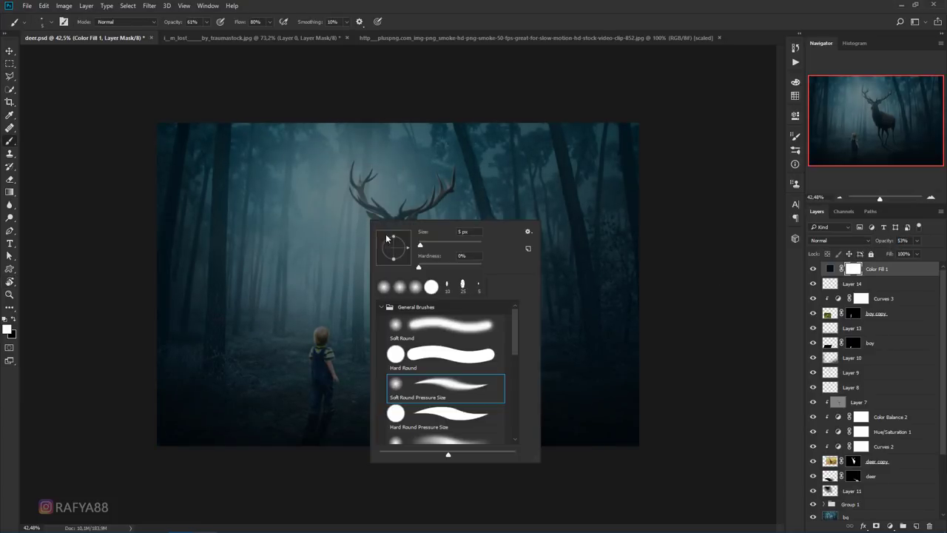
left_click(444, 330)
key("Return")
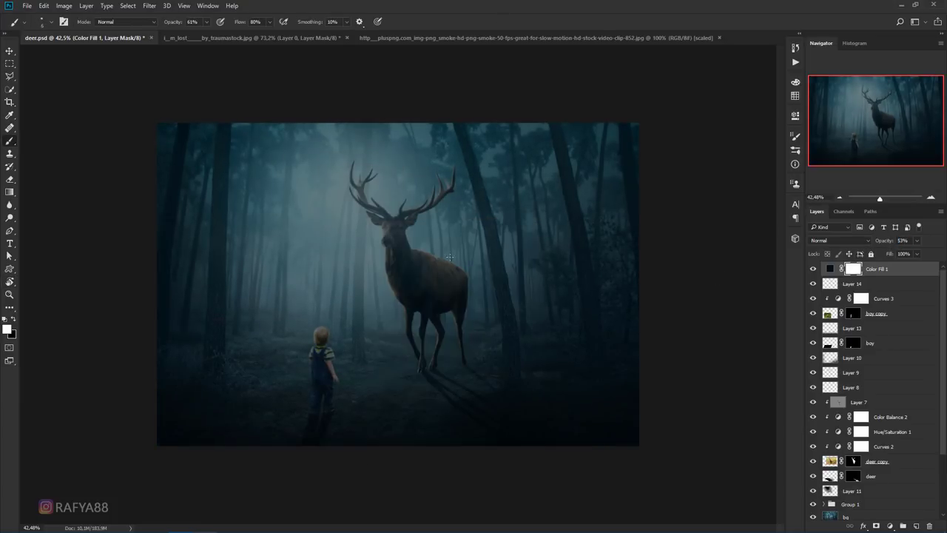
key("bracketright")
key("bracketright")
key("bracketright")
left_click(12, 319)
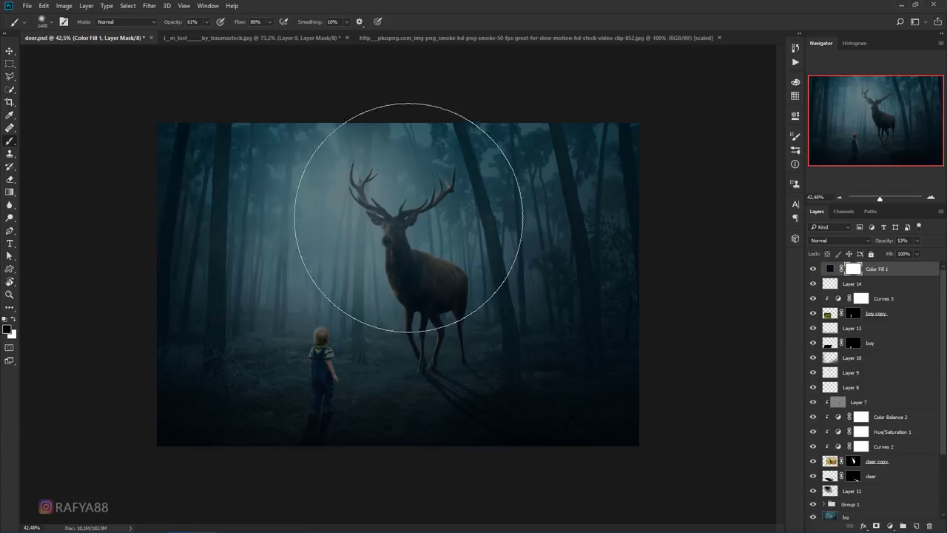
key("bracketright")
Paint the fill mask clear around the stag to form the vignette, then compare before and after
left_click(371, 222)
left_click(371, 222)
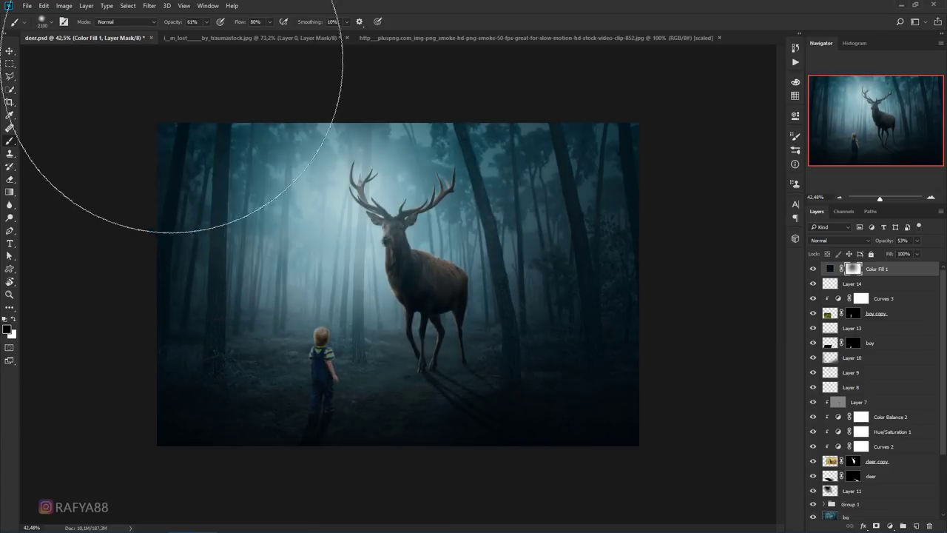
left_click_drag(169, 26, 215, 25)
left_click(374, 215)
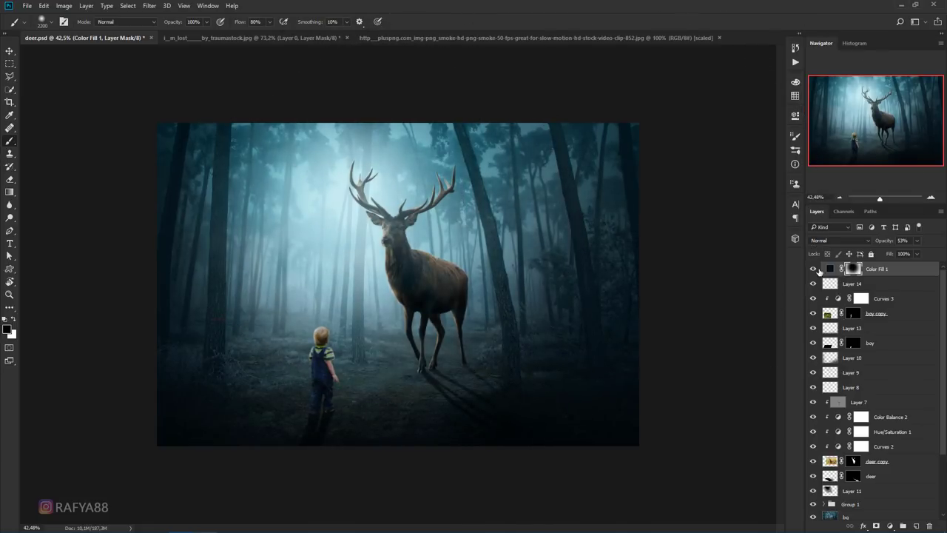
left_click(813, 270)
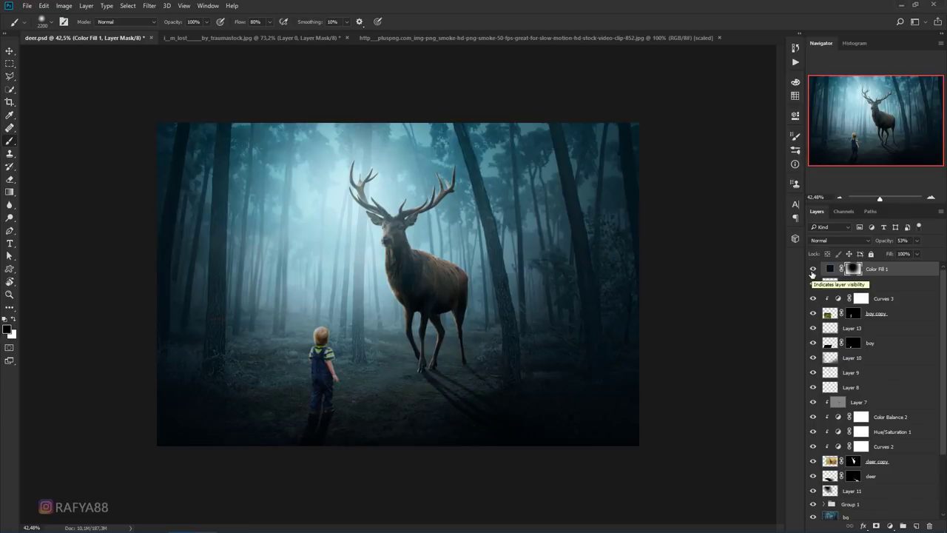
scroll(665, 281, "up", 1)
Add a Levels adjustment with Blue channel output levels set to 18 and 218
left_click(889, 525)
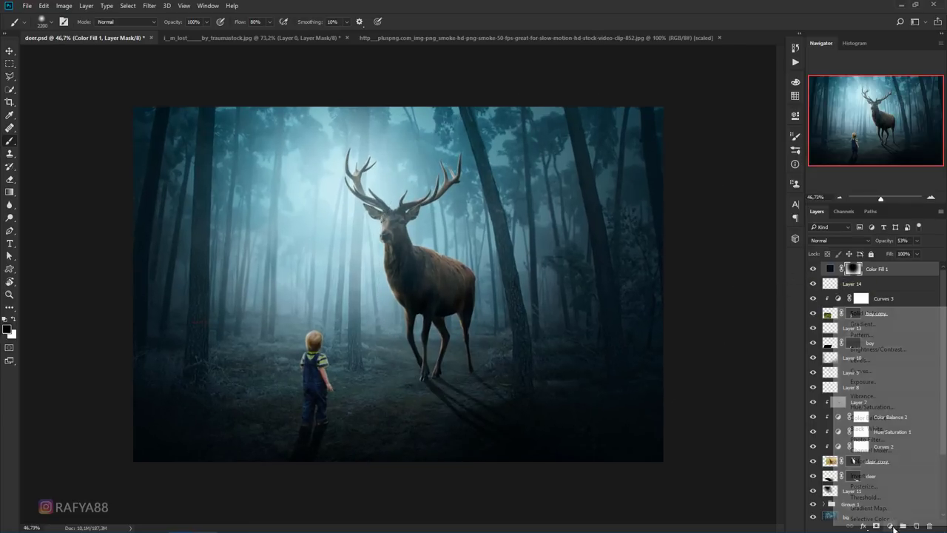
left_click(904, 360)
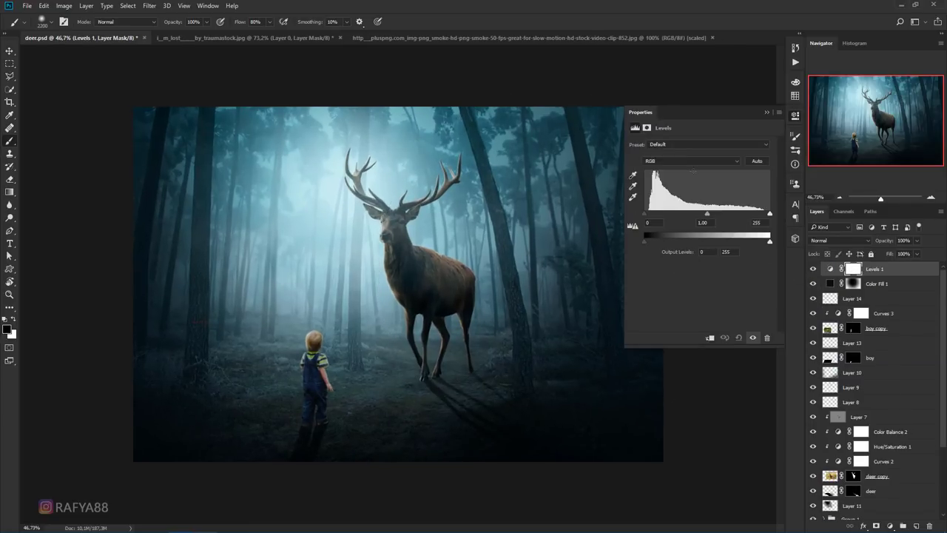
left_click(689, 161)
left_click(678, 187)
left_click_drag(655, 241, 656, 241)
left_click_drag(770, 241, 754, 245)
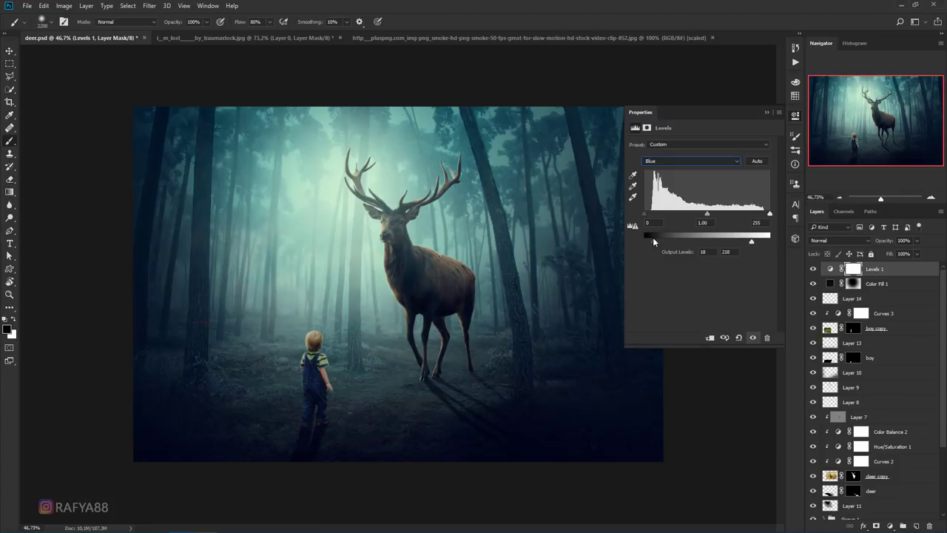
Raise the Red channel output black to 14 in the Levels adjustment
left_click(704, 162)
left_click(688, 176)
left_click_drag(645, 241, 652, 241)
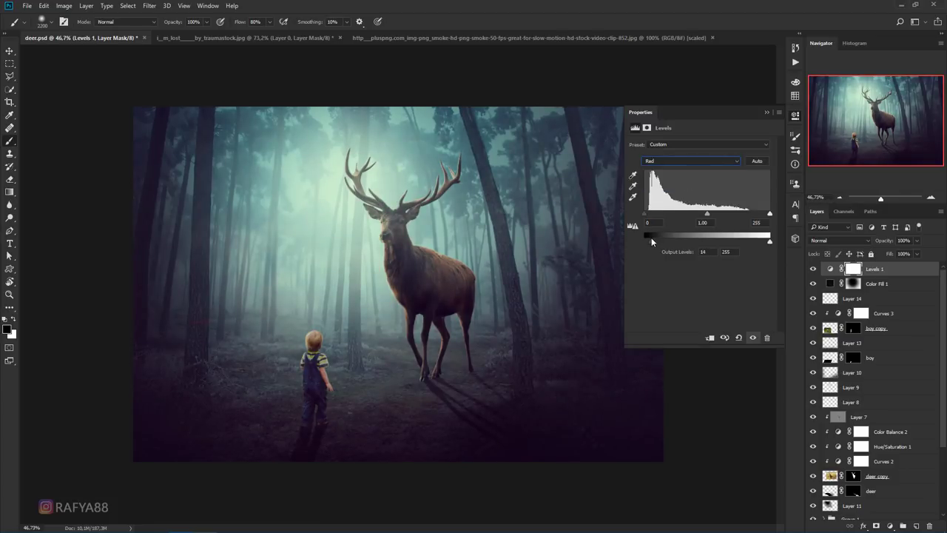
left_click(764, 113)
scroll(518, 182, "down", 3)
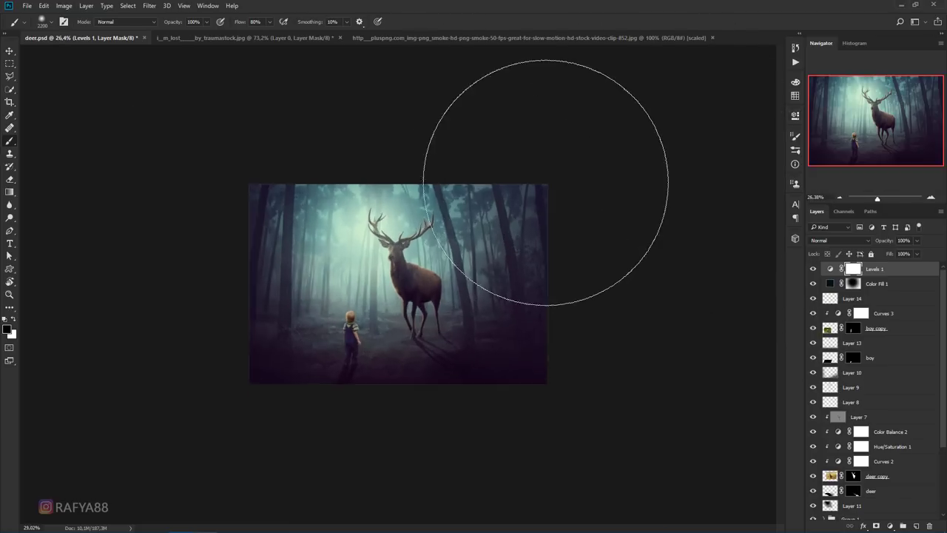
scroll(545, 181, "up", 3)
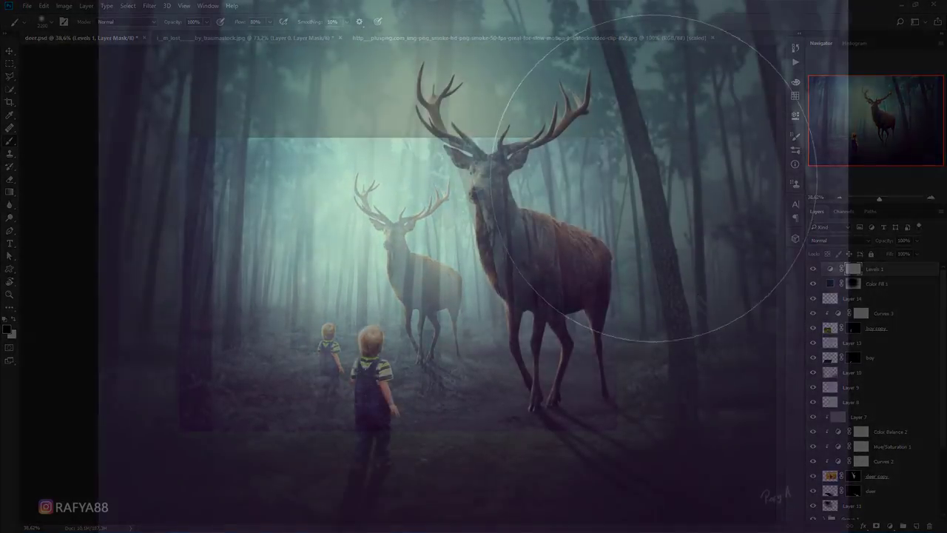